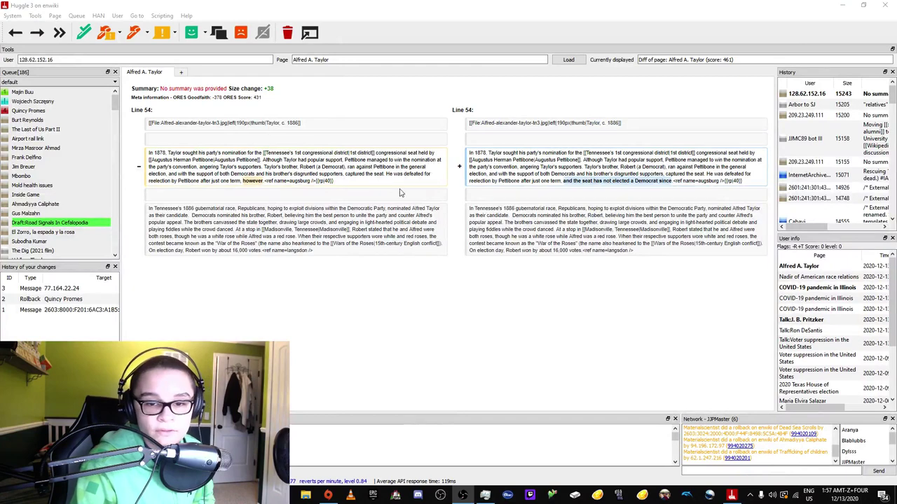
Revert the edit on Alfred A. Taylor and warn its editor with the reason Unsourced: Original research / incorrect synthesis.
click(119, 35)
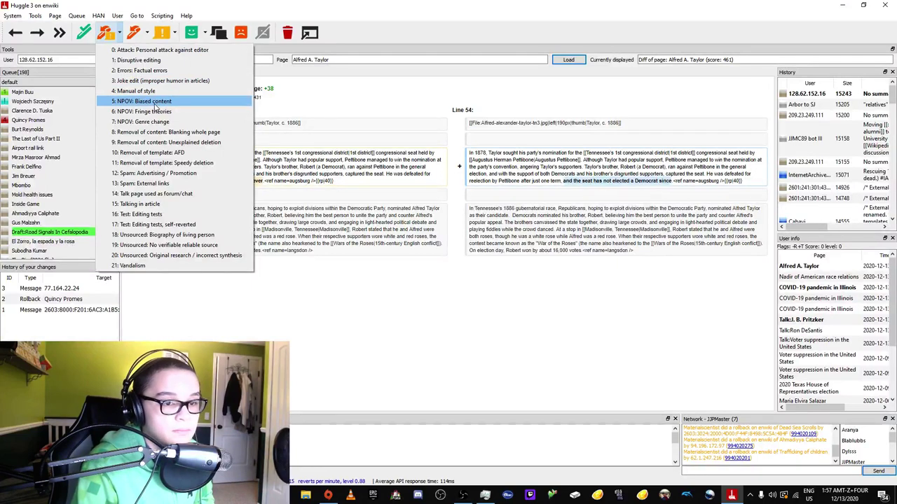
click(168, 255)
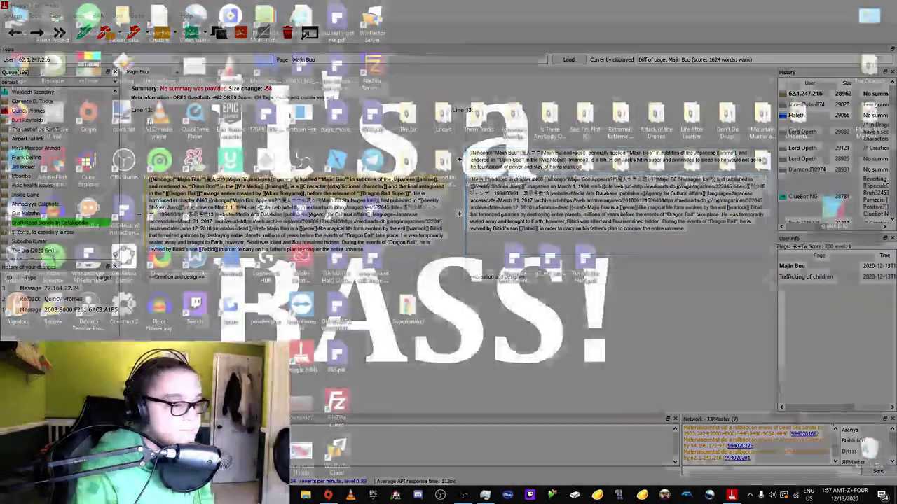
Switch to the browser, open WP:SYNTH in a new tab and examine the first example of improper synthesis.
key(alt+Tab)
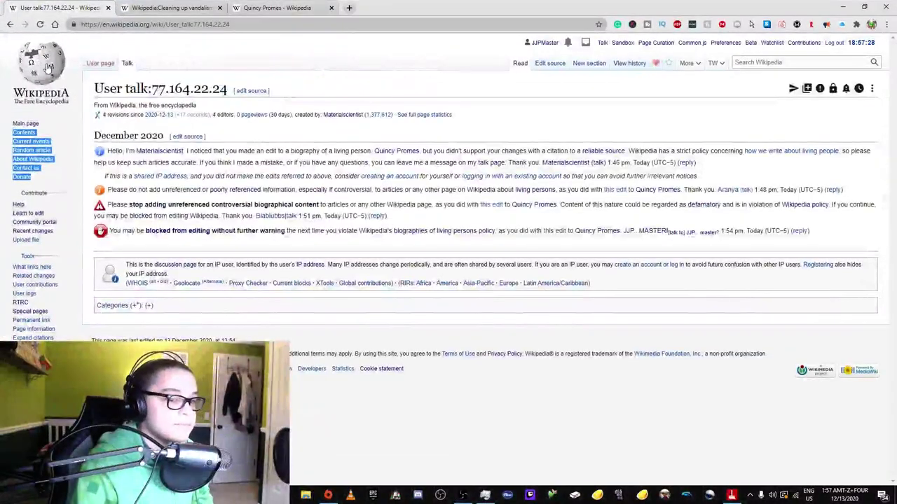
click(378, 7)
click(210, 24)
double_click(225, 24)
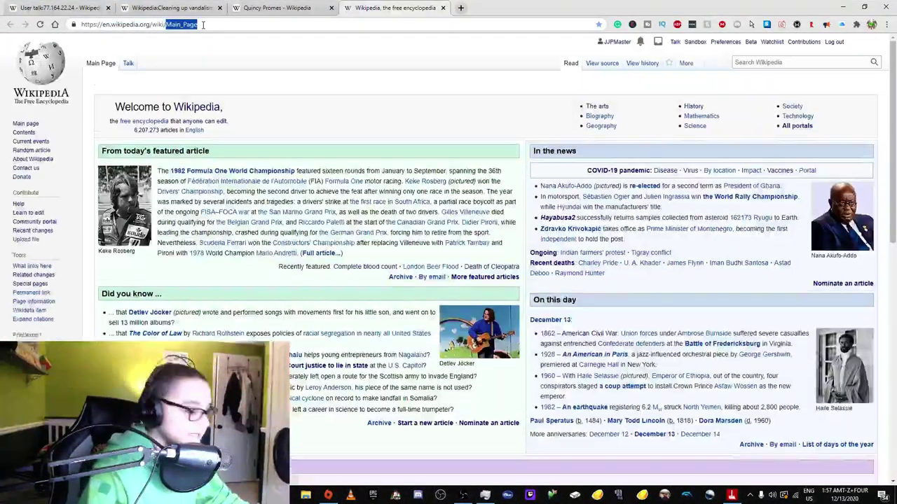
text(WP:SYNTH)
key(shift+Return)
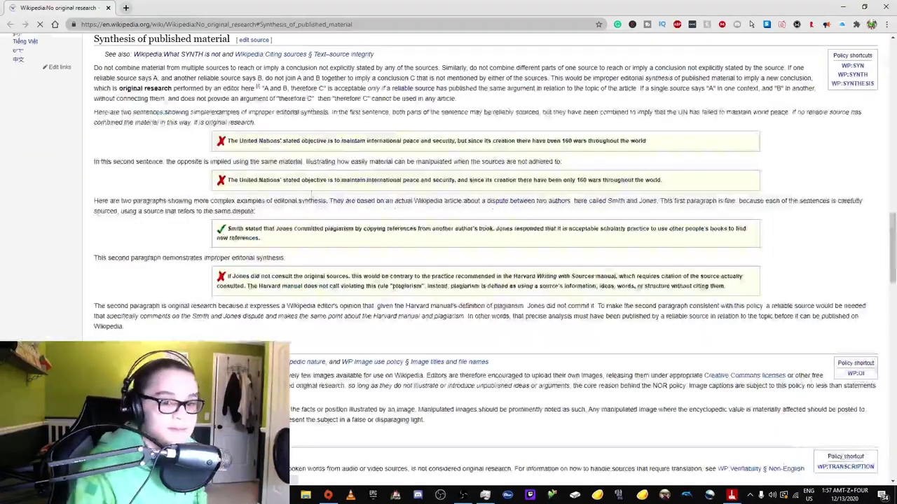
drag(242, 142, 612, 142)
scroll(613, 143, up, 10)
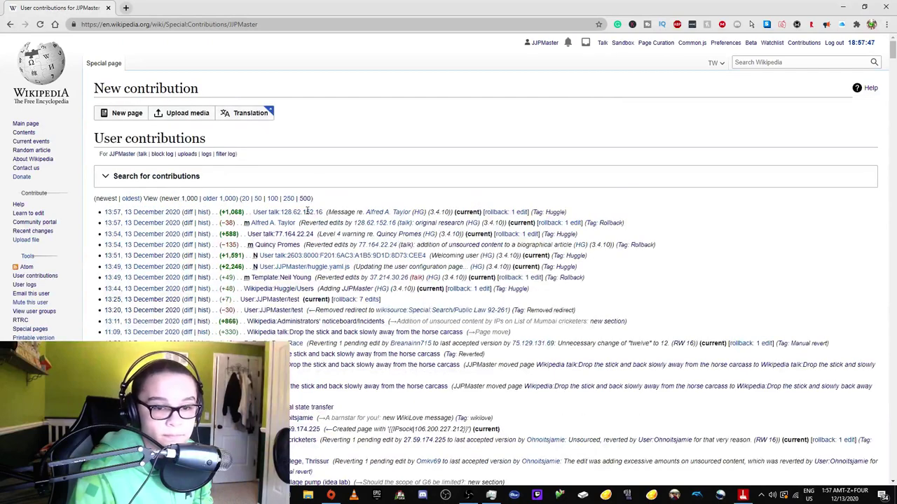
Open the talk page of the editor reverted on Alfred A. Taylor from the contributions list and read the warning.
click(308, 211)
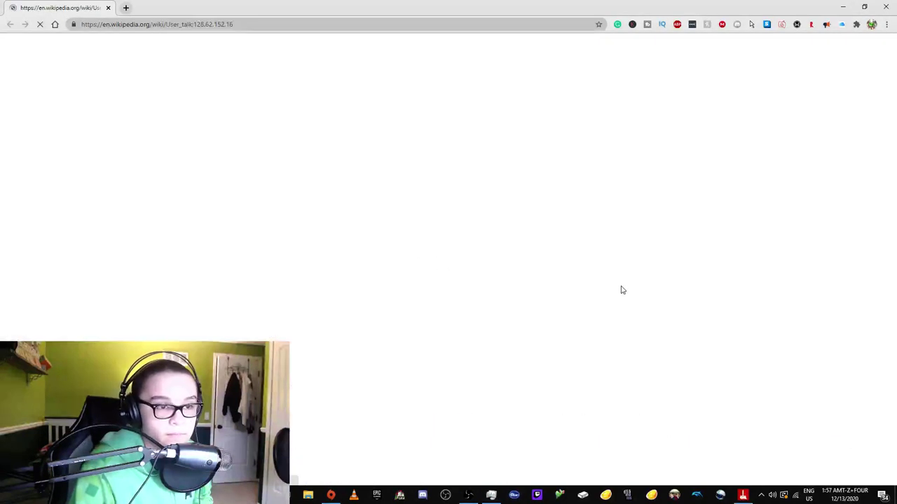
scroll(379, 224, down, 3)
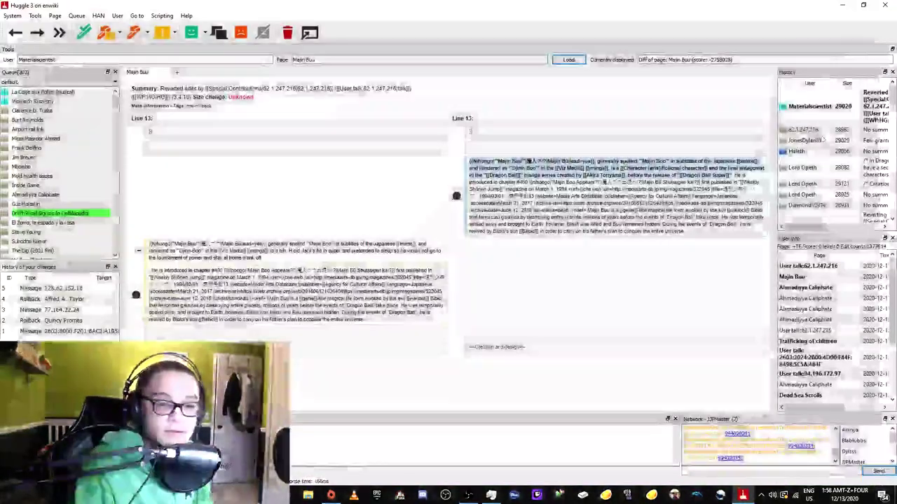
Review the queued diffs for La Cage aux Folles (musical), Clarence D. Tuska, Wojciech Szczęsny, Burt Reynolds and Airport rail link.
click(32, 94)
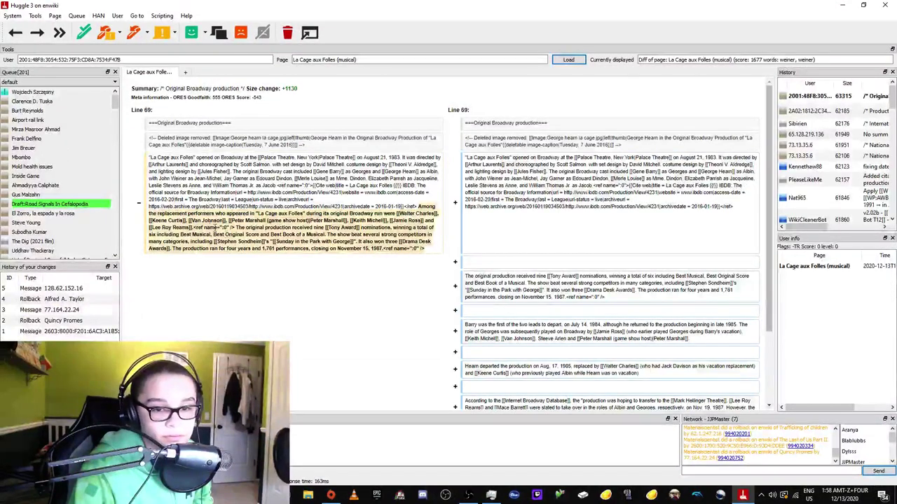
scroll(482, 298, down, 3)
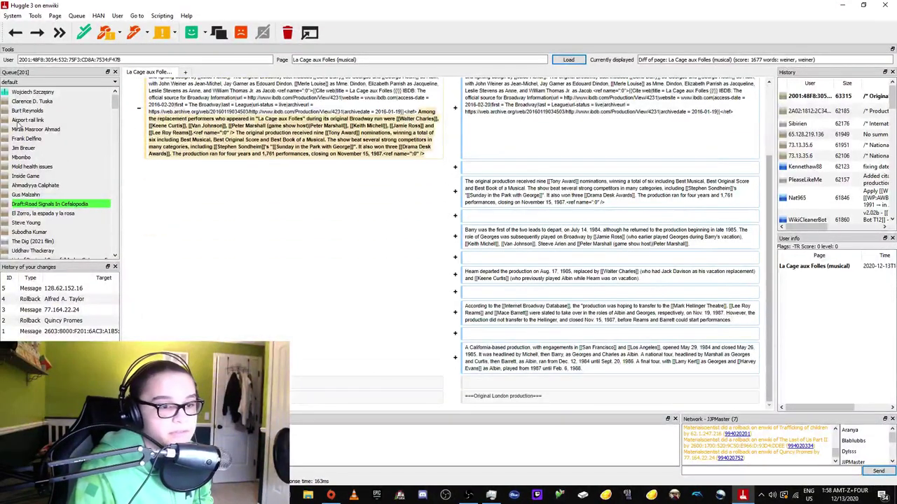
click(31, 101)
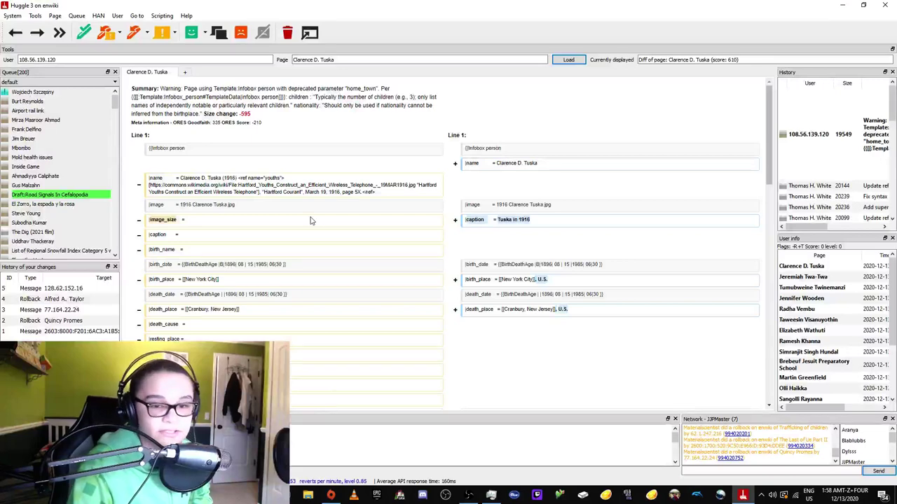
click(50, 94)
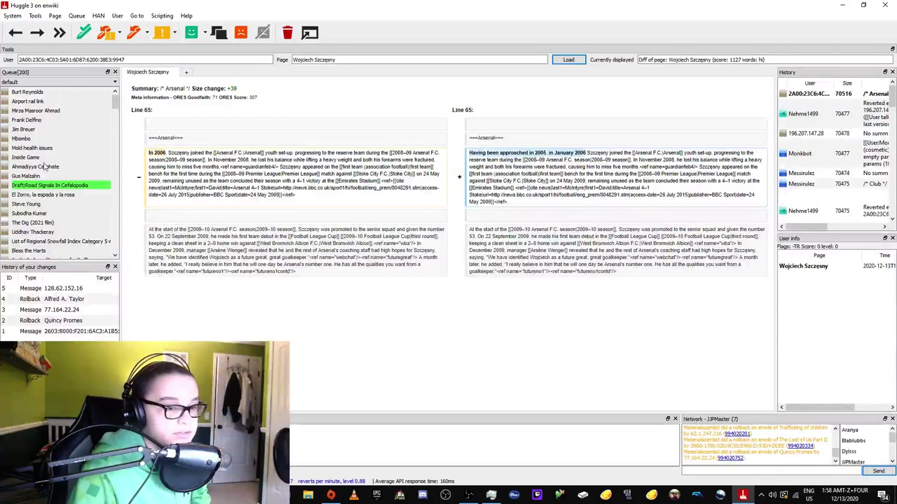
click(50, 92)
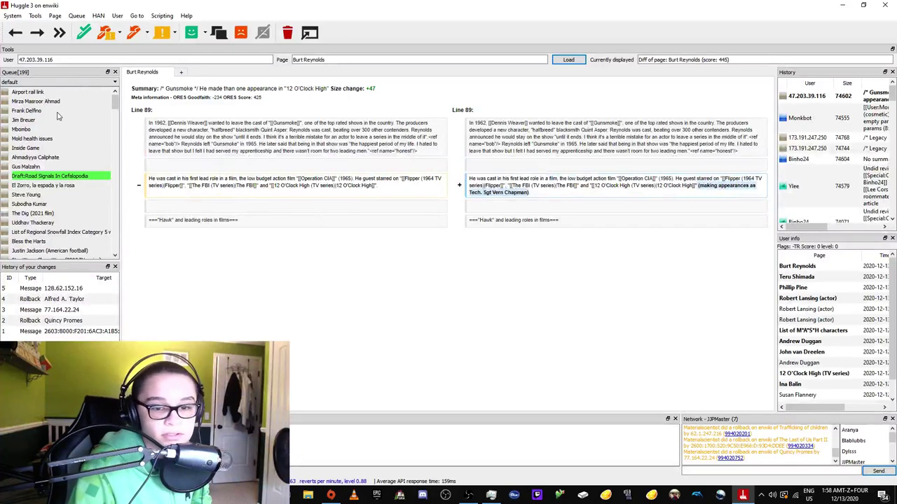
click(41, 92)
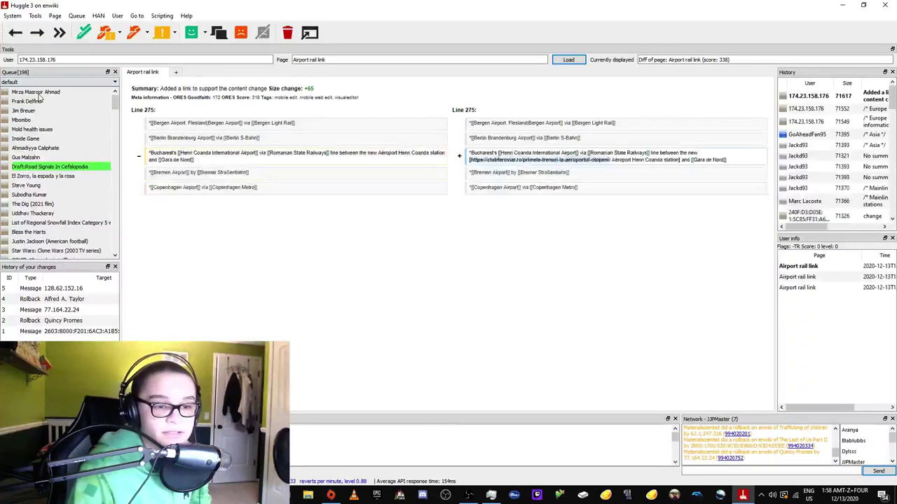
Try to revert the religion change on Mirza Masroor Ahmad and warn its editor for vandalism.
click(39, 95)
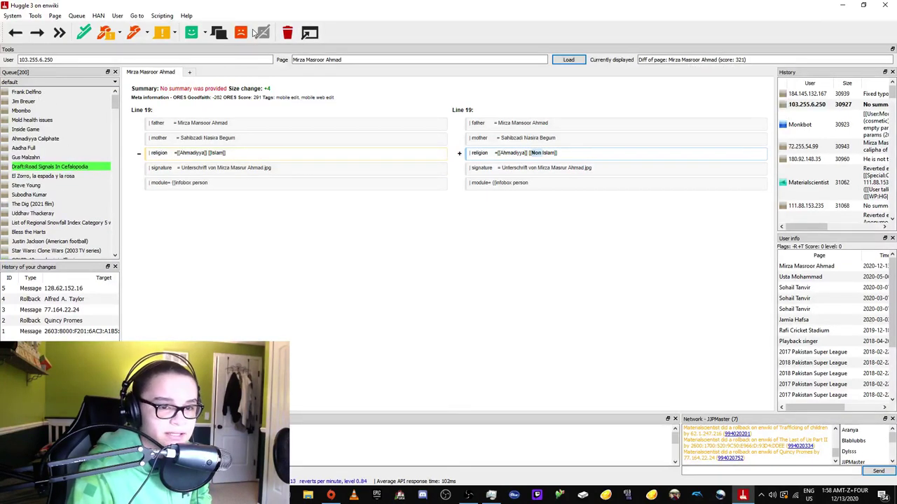
click(147, 33)
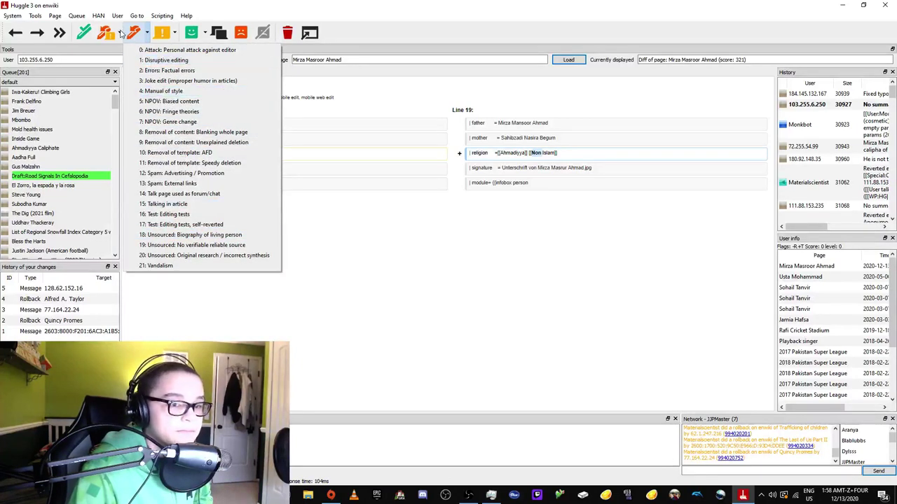
click(121, 33)
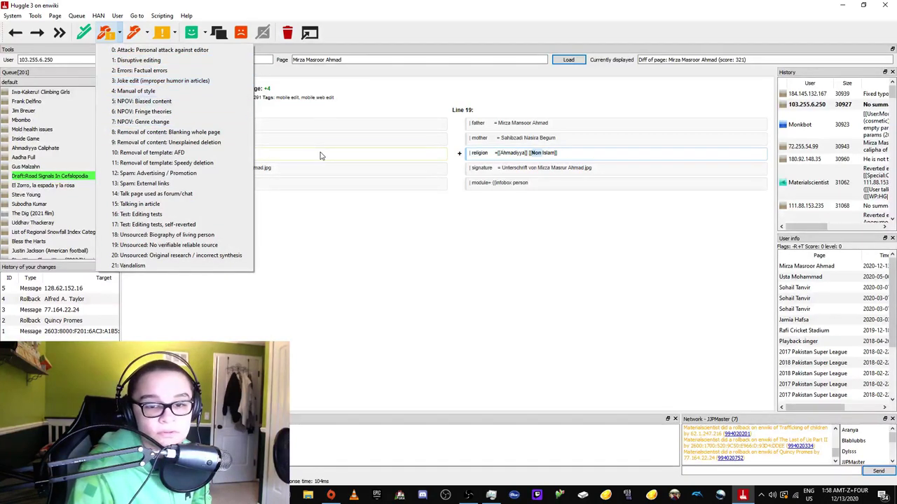
click(194, 265)
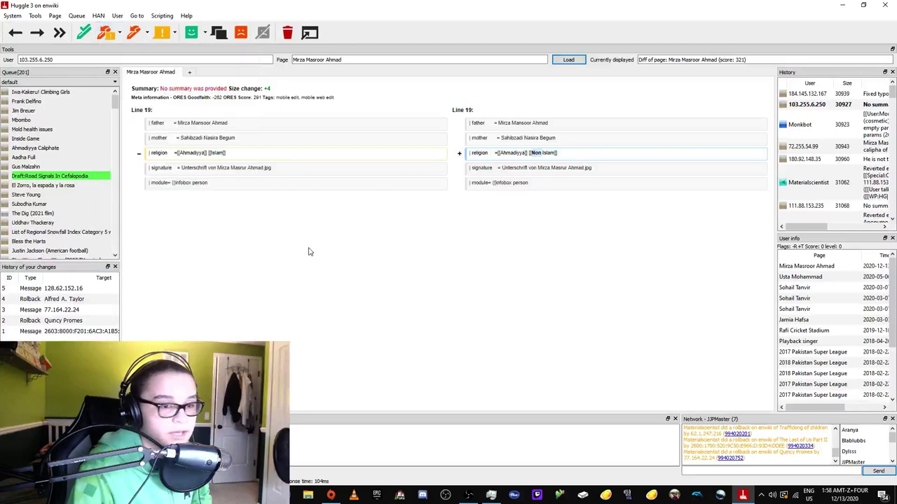
Pass over the Iwa-Kakeru! Climbing Girls edit and revert the Frank Delfino edit, warning its editor for unsourced content in a biography.
click(44, 92)
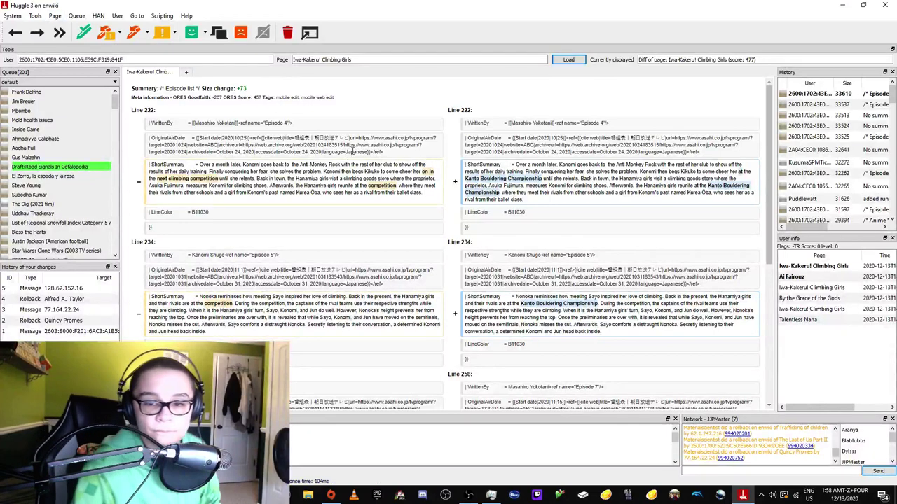
click(67, 94)
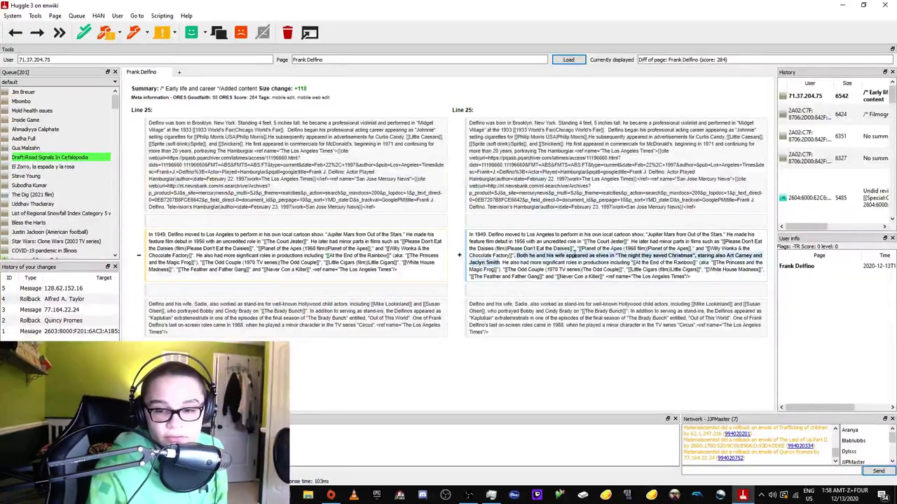
click(120, 33)
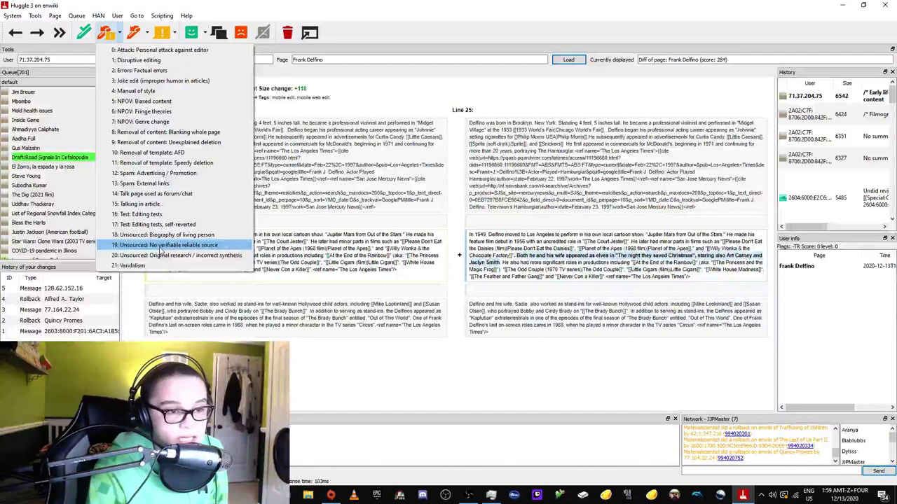
click(160, 245)
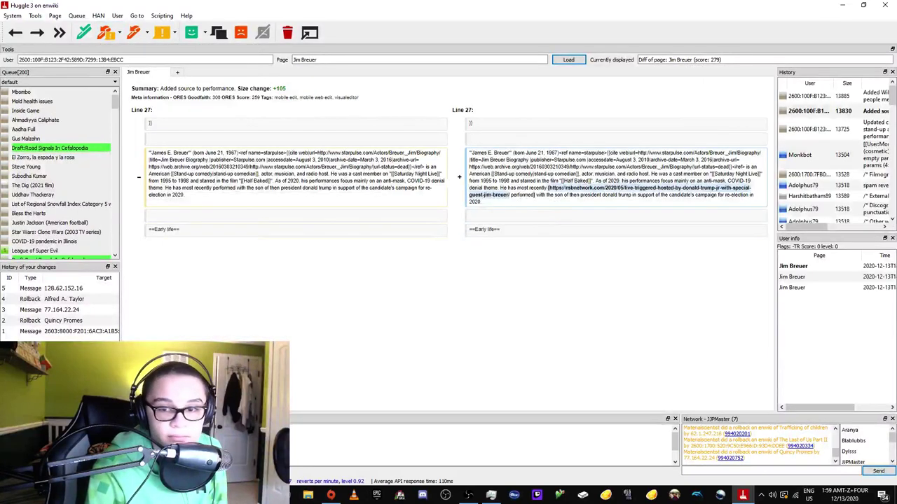
Switch to the browser and open the Frank Delfino article in a new tab from the account's contributions list.
key(alt+Tab)
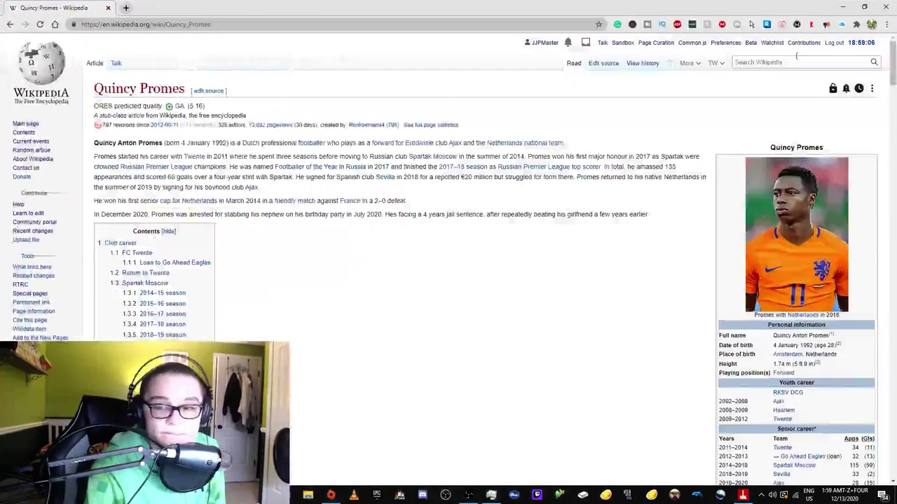
click(800, 44)
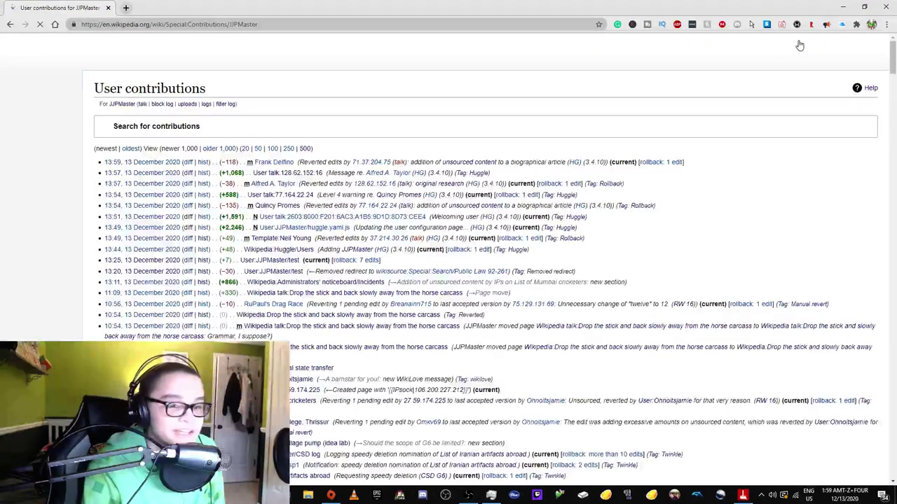
right_click(266, 173)
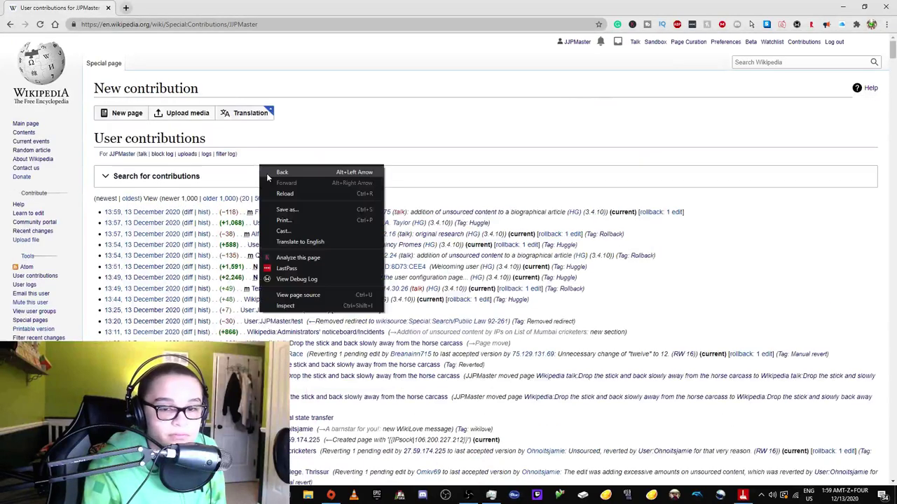
click(274, 178)
right_click(272, 209)
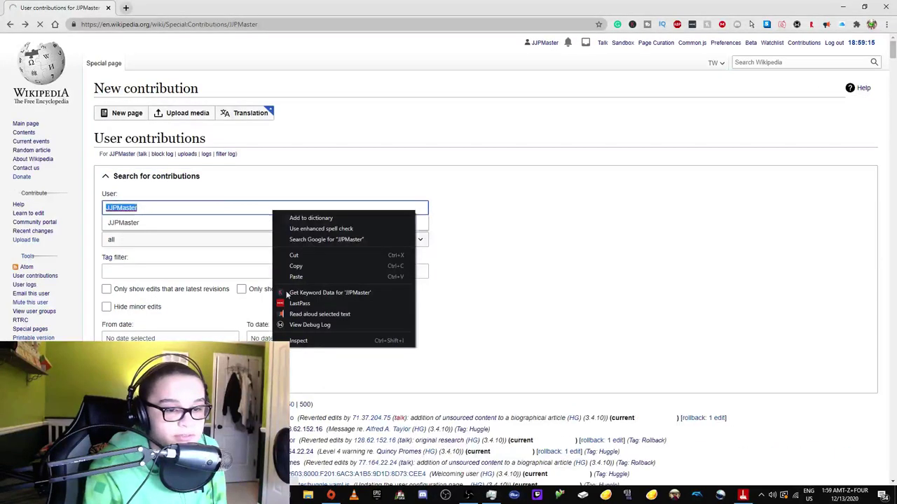
right_click(290, 416)
click(302, 321)
key(alt+Left)
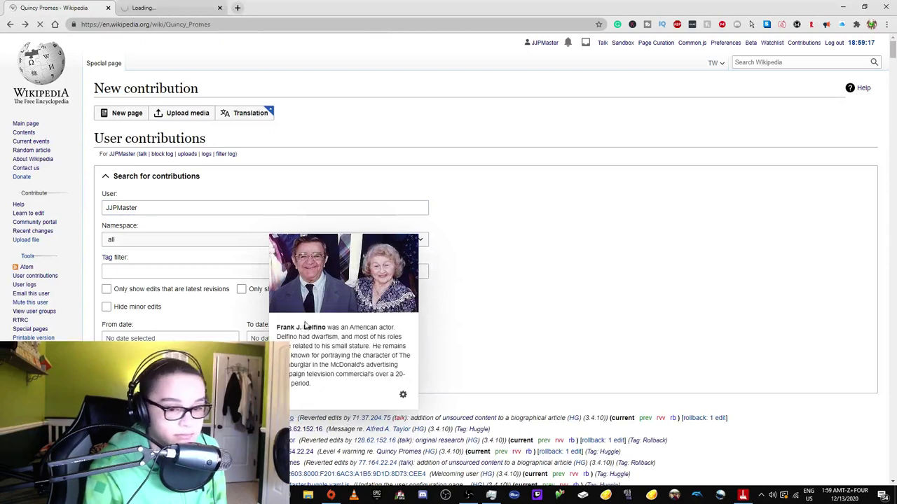
key(ctrl+Tab)
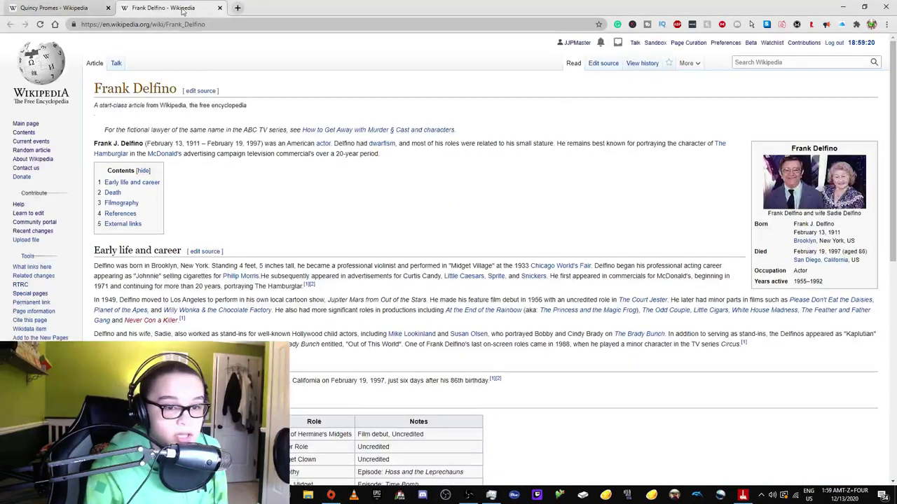
click(45, 10)
click(11, 25)
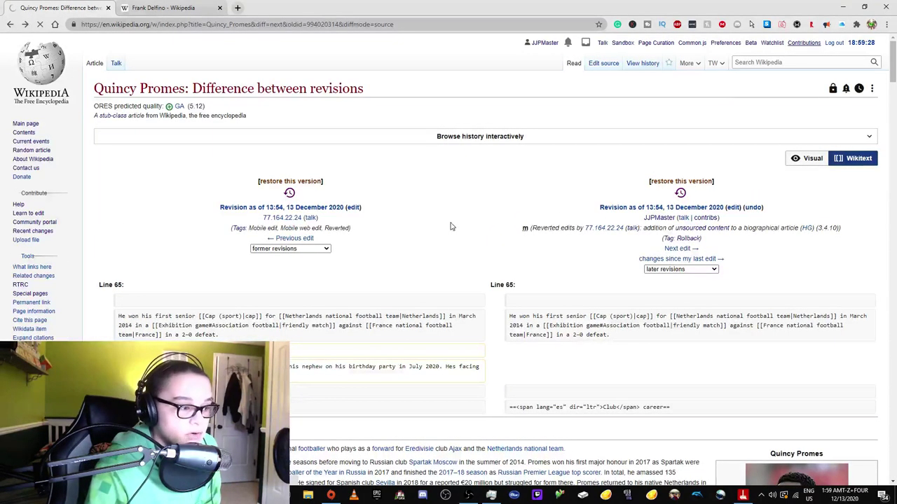
mouse_move(797, 47)
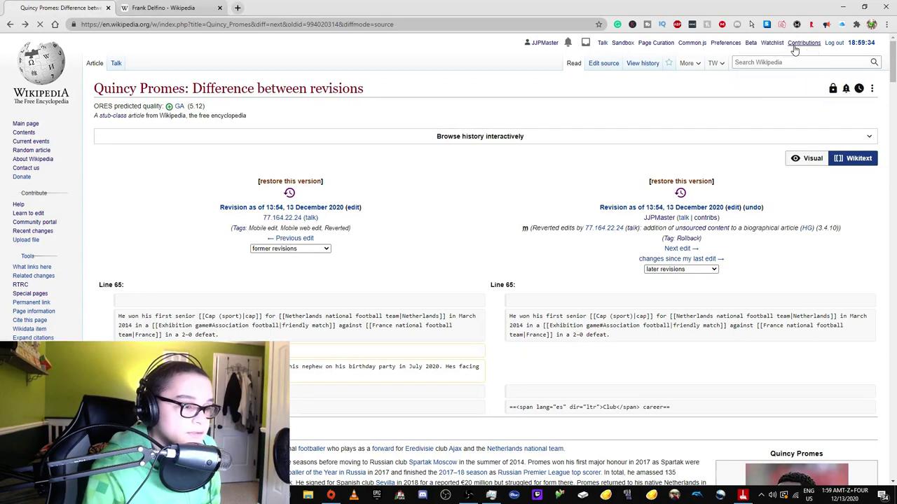
click(770, 72)
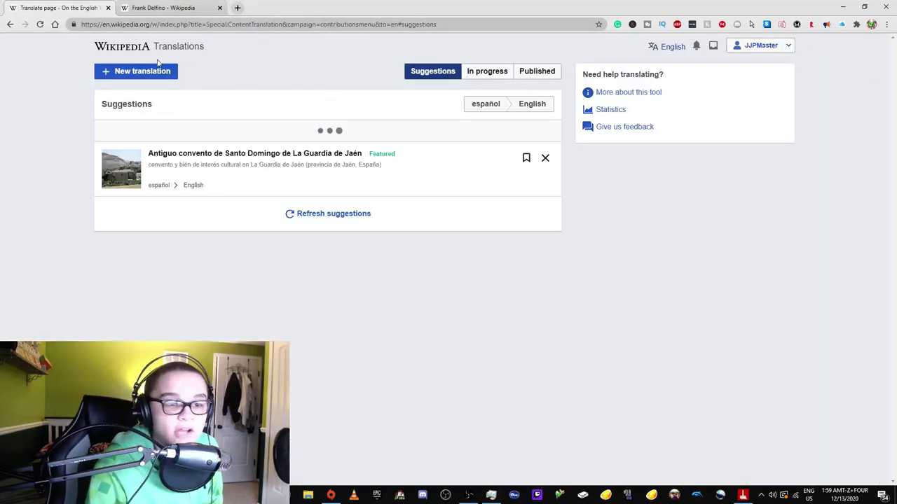
click(11, 25)
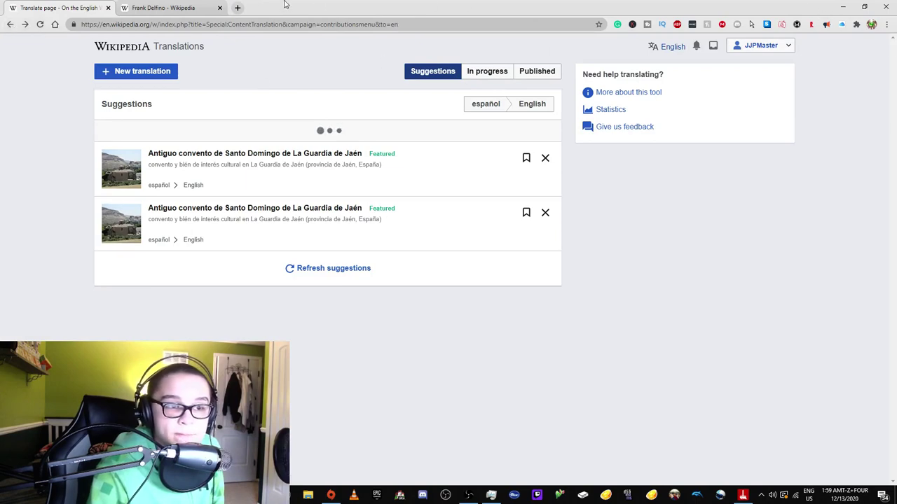
Look at the Frank Delfino article and return to the account's contributions list, closing the leftover tab.
key(ctrl+Tab)
click(786, 58)
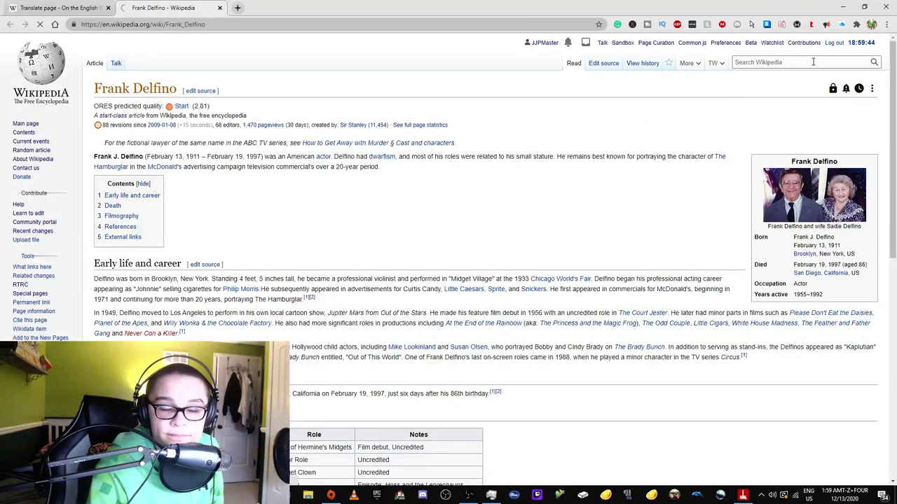
click(108, 8)
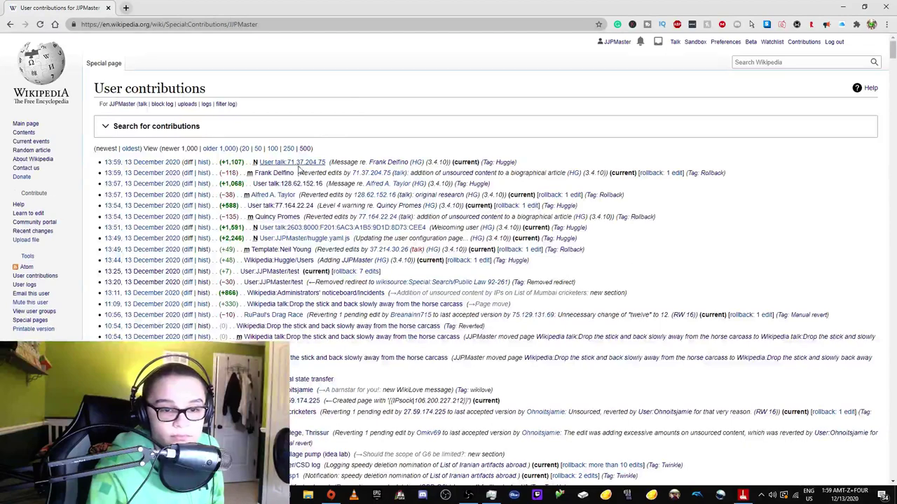
Open the talk page of the editor warned about Frank Delfino in a new tab and start editing its source.
right_click(295, 165)
click(328, 176)
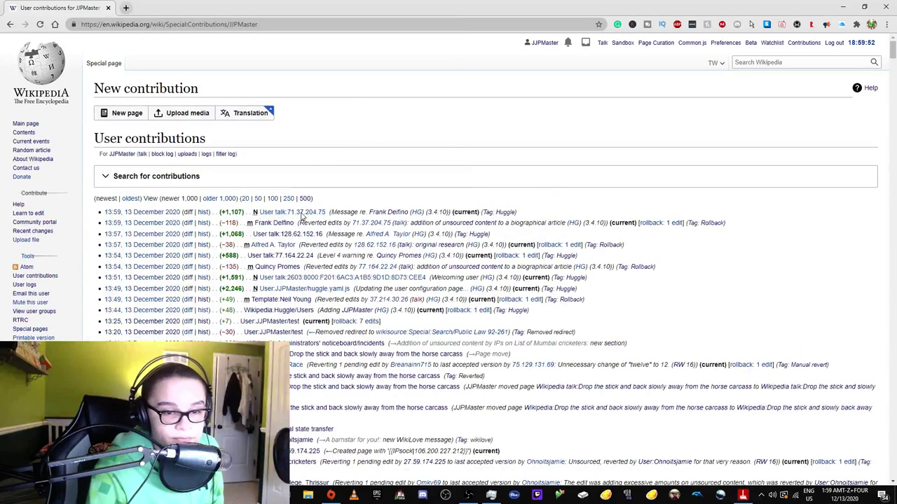
right_click(302, 211)
click(336, 219)
click(168, 8)
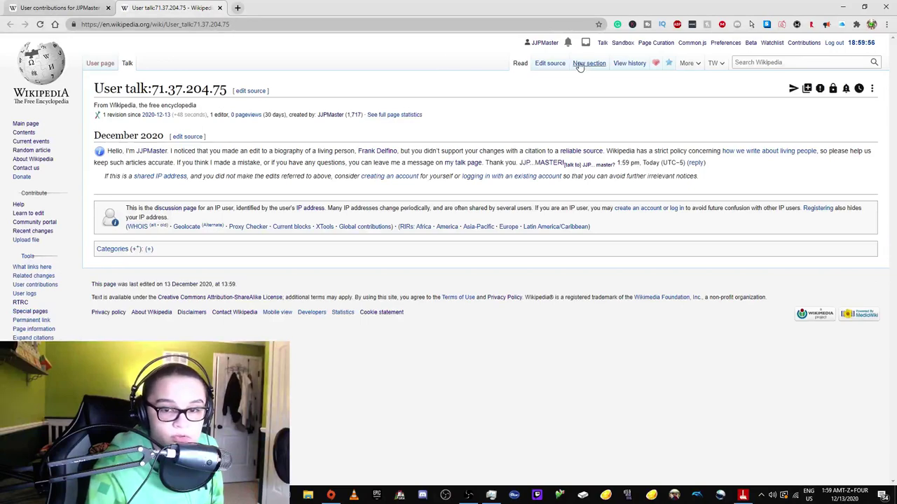
click(553, 64)
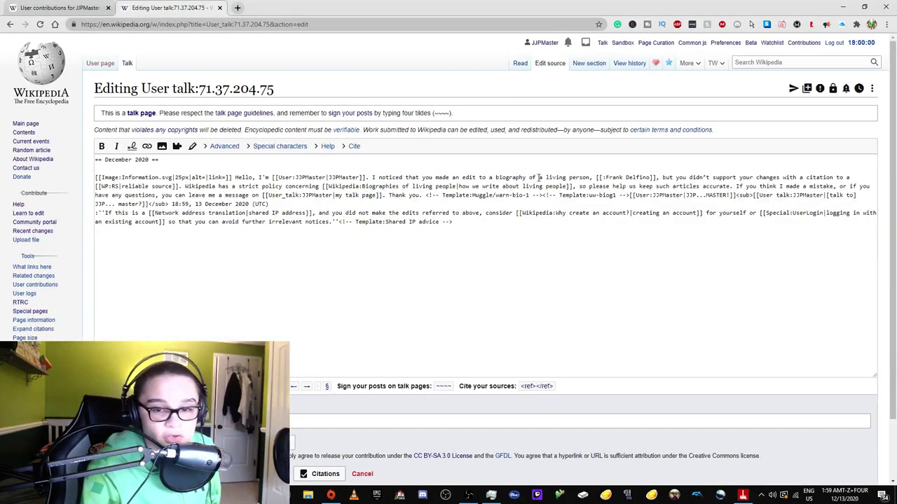
Remove the words "of a living person" from the warning message.
drag(560, 178, 581, 177)
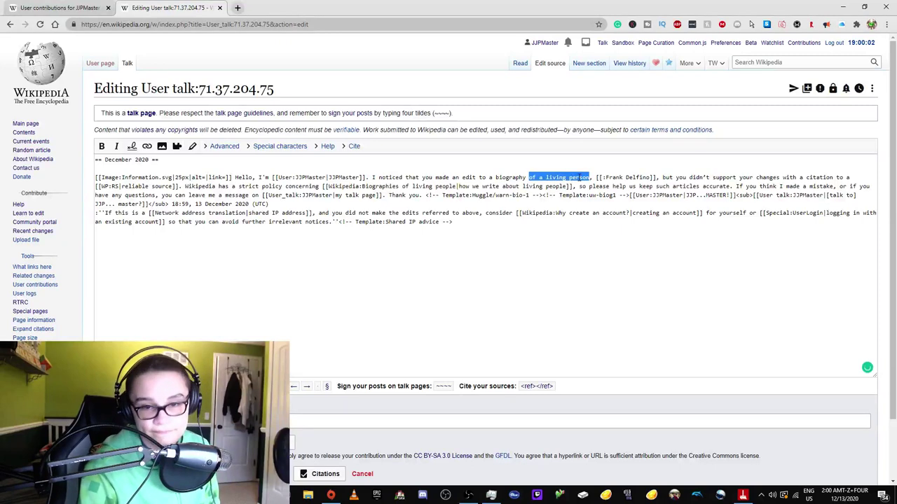
key(BackSpace)
click(491, 421)
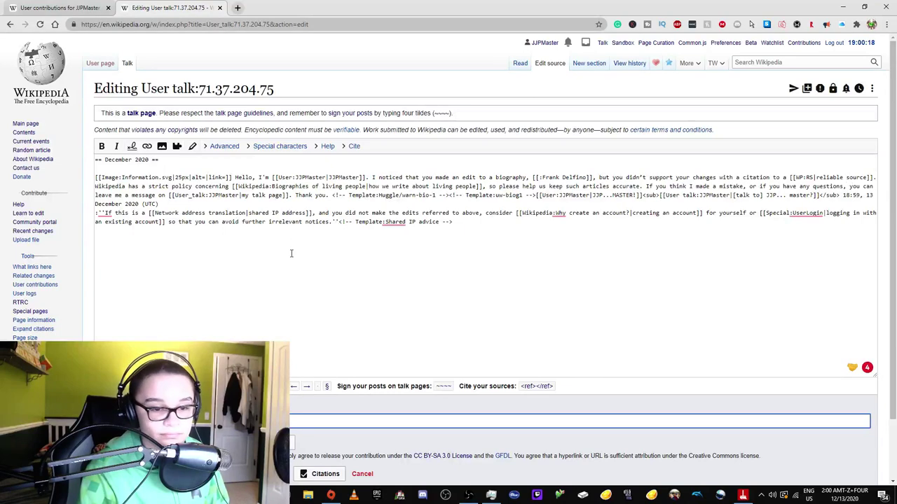
Replace the whole message with {{subst:Uw-rs1}}, summarise the edit as "replaced warning, is not of a living person" and preview the page.
click(507, 292)
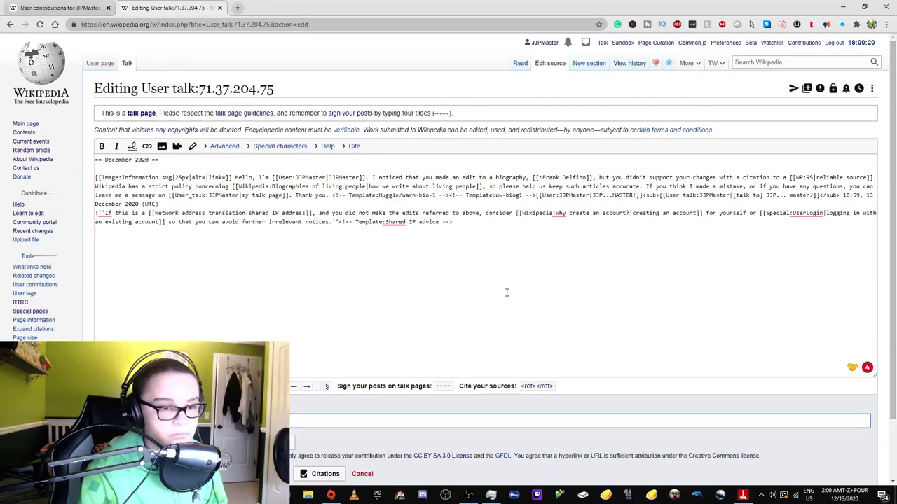
key(ctrl+a)
key(BackSpace)
click(301, 415)
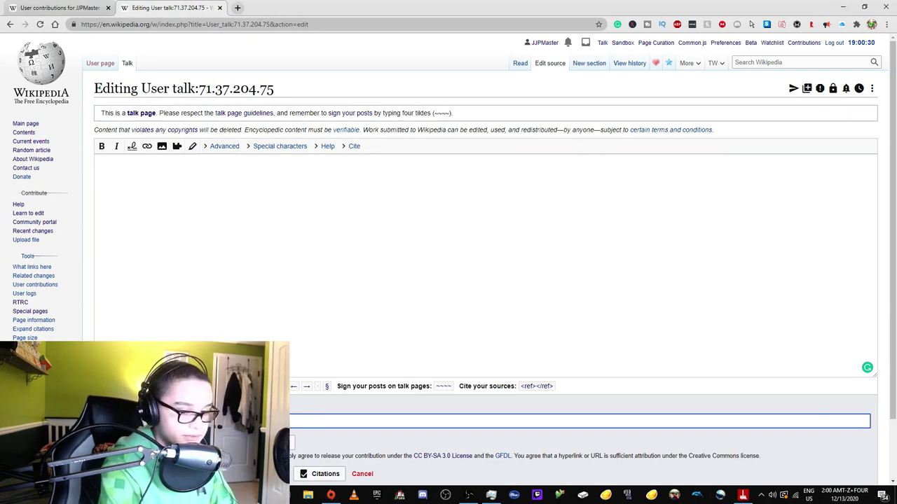
click(213, 234)
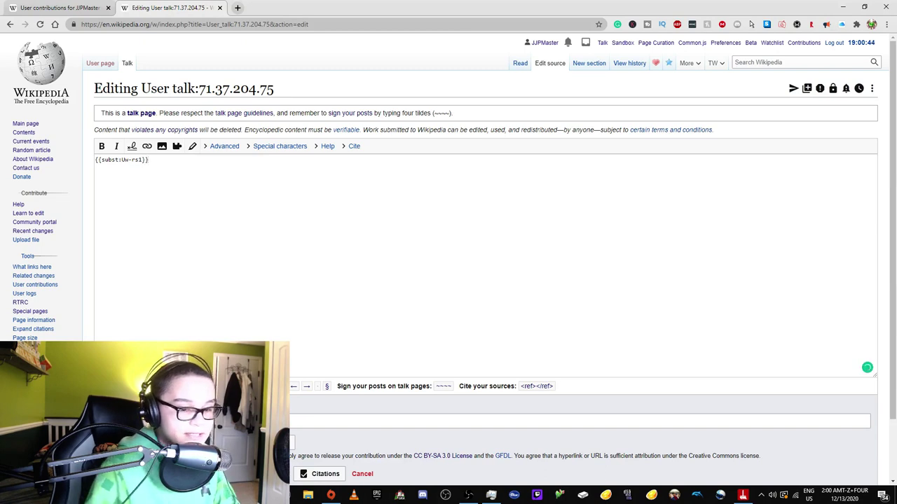
key(alt+shift+p)
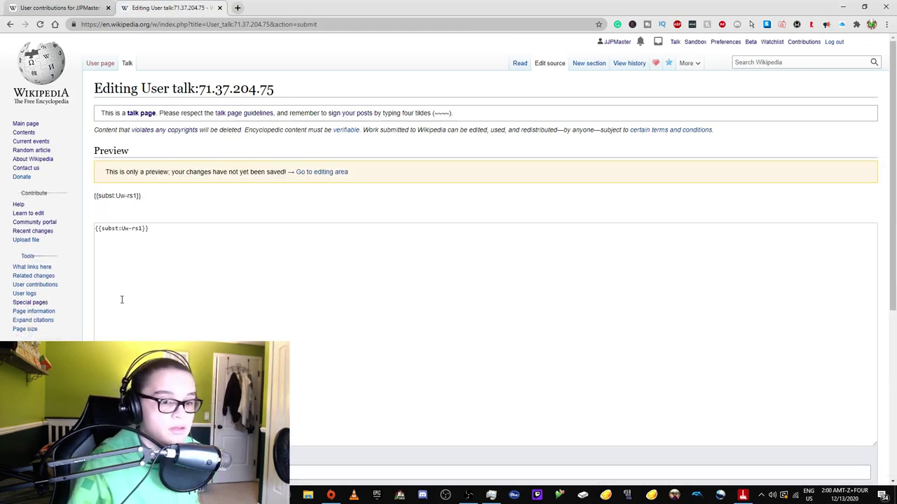
Open the Wikipedia main page in a new tab and go from its address to the Template:Uw-r page.
middle_click(26, 123)
click(281, 8)
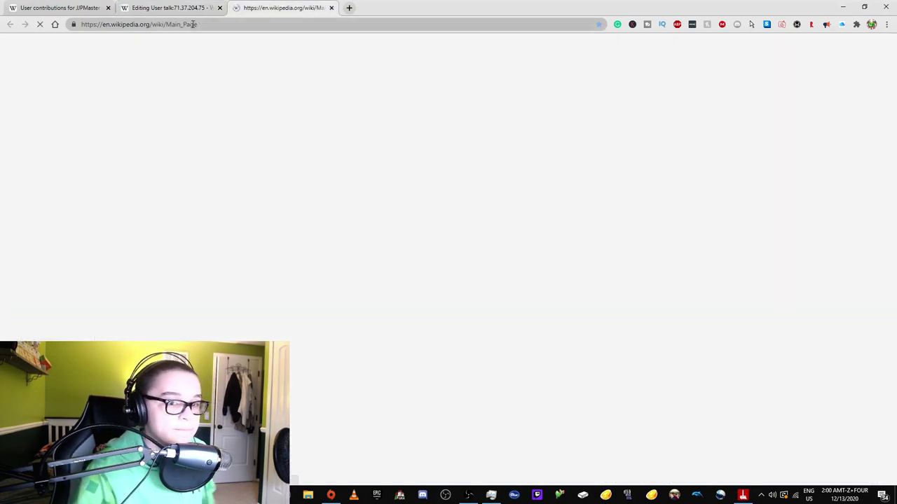
double_click(188, 24)
text(Temp.a)
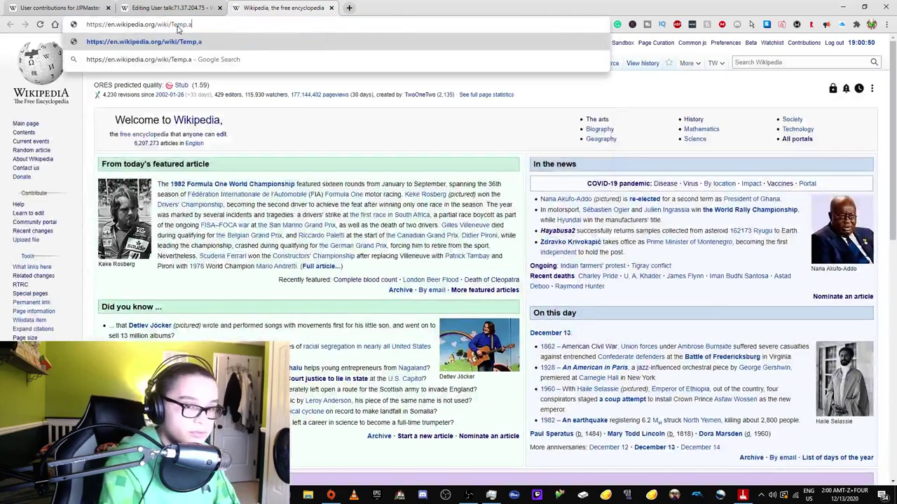
key(BackSpace)
key(BackSpace)
text(late:Uw-)
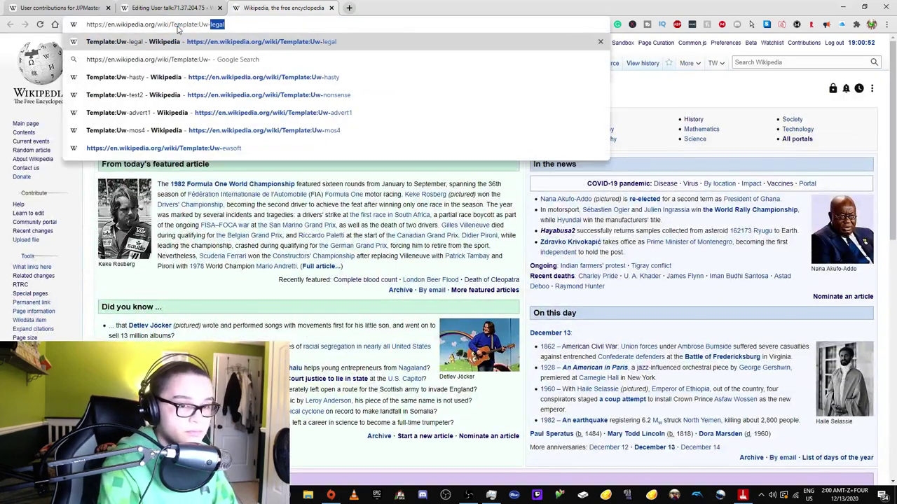
text(r)
key(Return)
Go to Template:Uw-s and look through its expanded list of multi-level user warning templates.
click(193, 24)
key(BackSpace)
text(s)
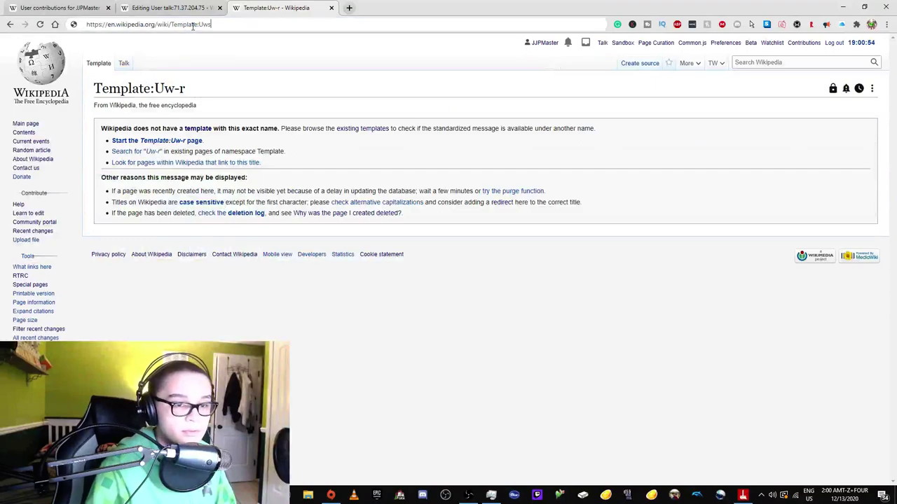
key(Return)
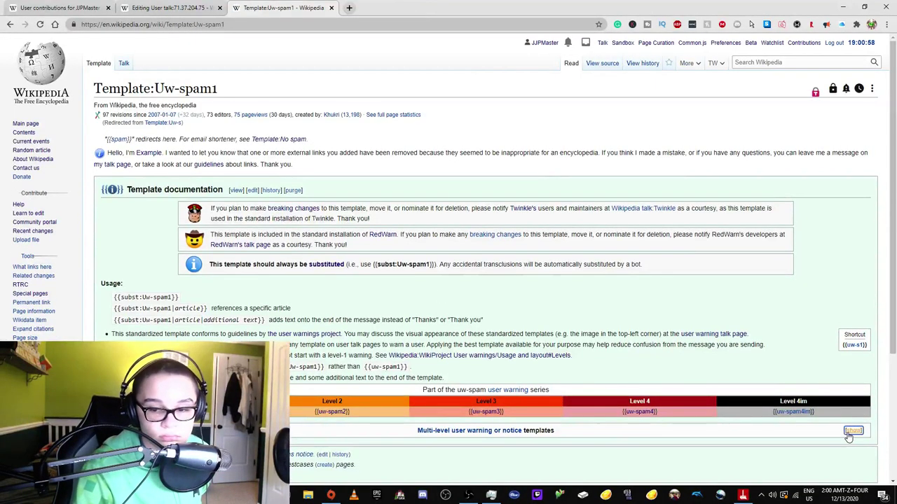
click(852, 431)
scroll(358, 232, down, 6)
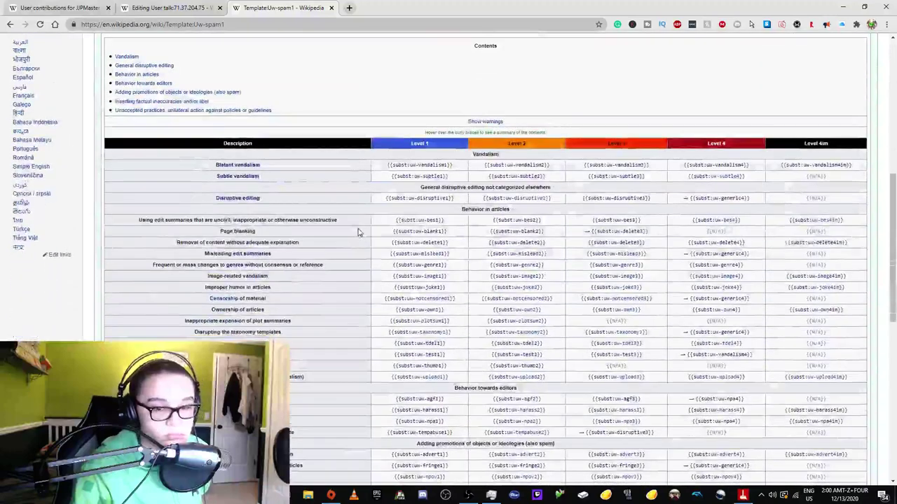
scroll(358, 232, down, 2)
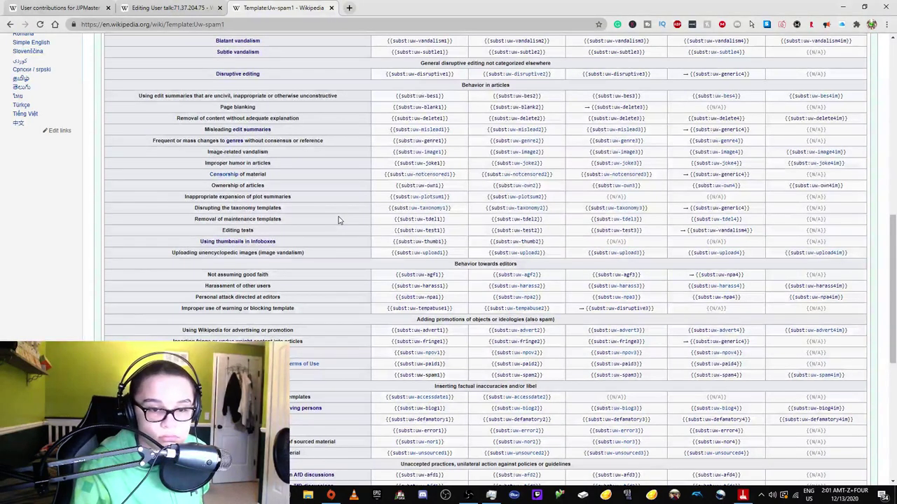
scroll(338, 219, down, 3)
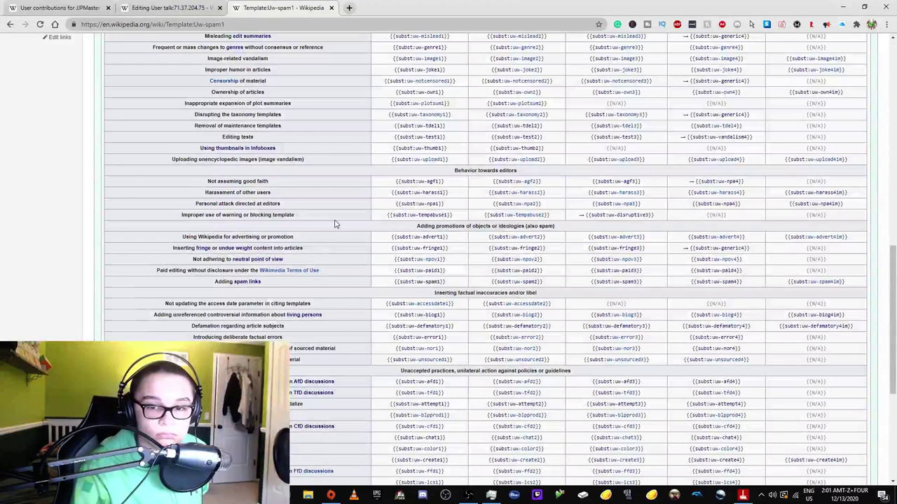
Search the warning template list for "source" and open the level 1 template for unsourced or improperly cited material.
click(200, 7)
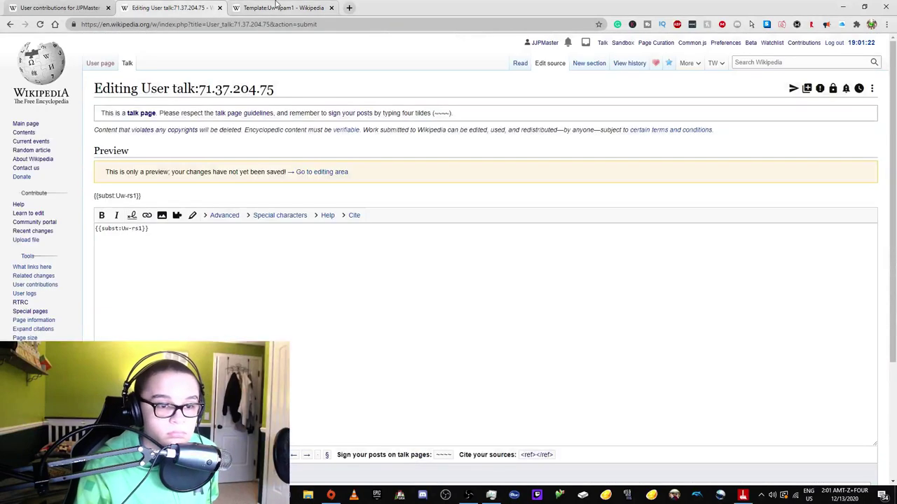
click(320, 4)
key(ctrl+f)
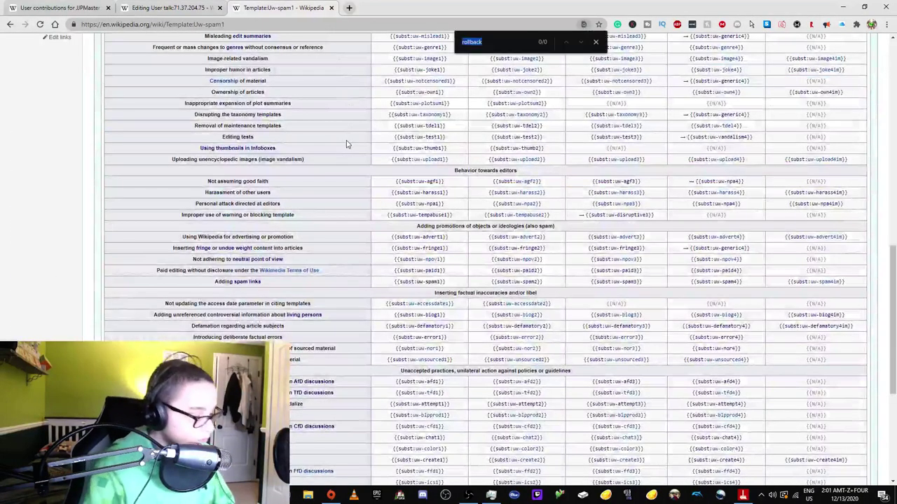
text(reli)
text(source)
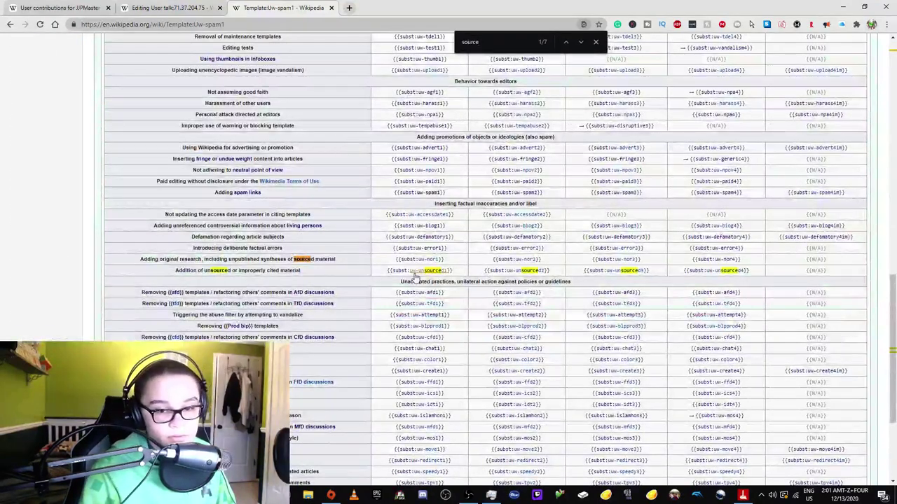
click(425, 270)
Change the template on the editor's talk page to {{subst:Uw-unsourced1}} and save the edit.
key(ctrl+shift+Tab)
click(137, 234)
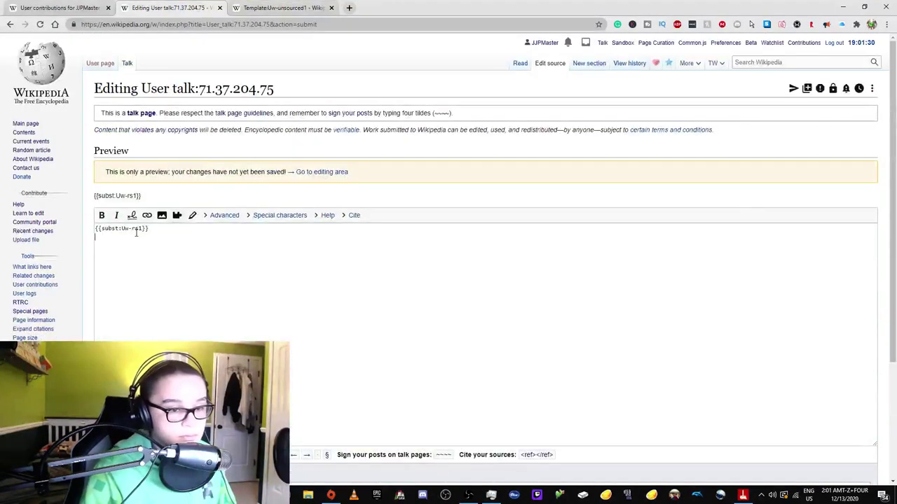
double_click(137, 230)
text(unsourced1)
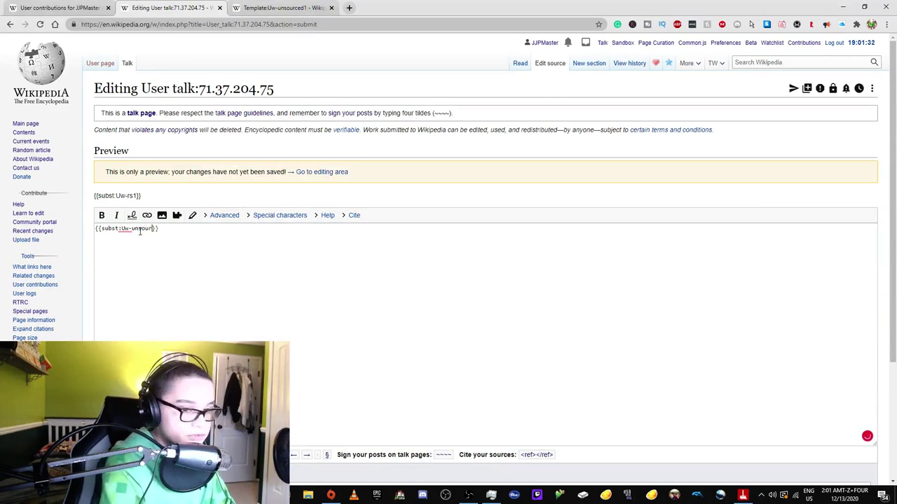
scroll(406, 136, down, 2)
key(alt+shift+s)
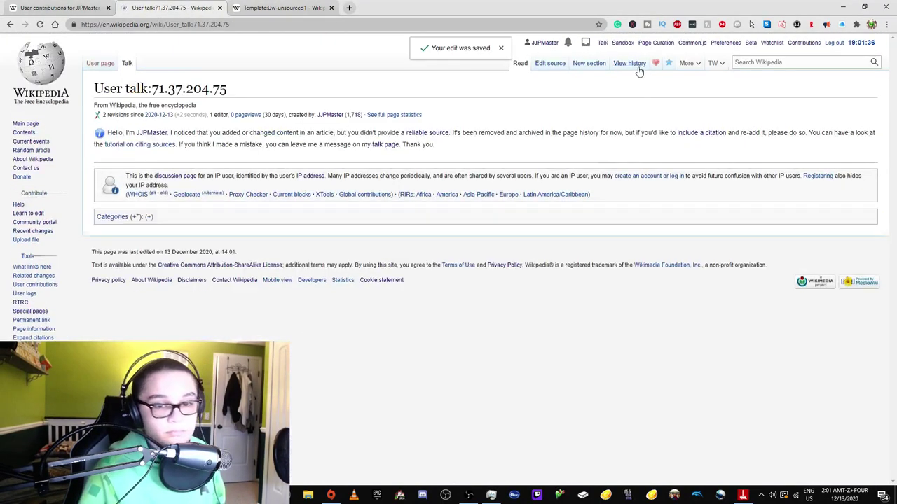
Check the talk page's revision history and switch back to Huggle.
click(630, 64)
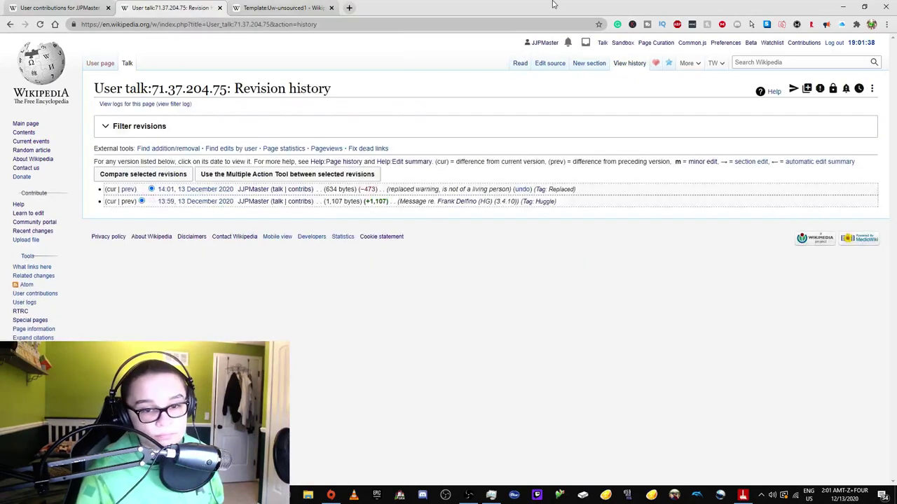
click(60, 7)
key(super+Down)
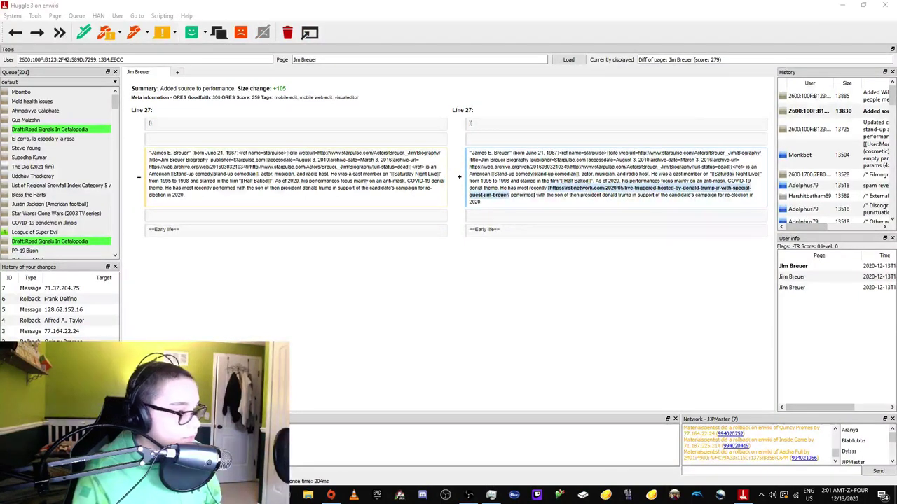
click(705, 361)
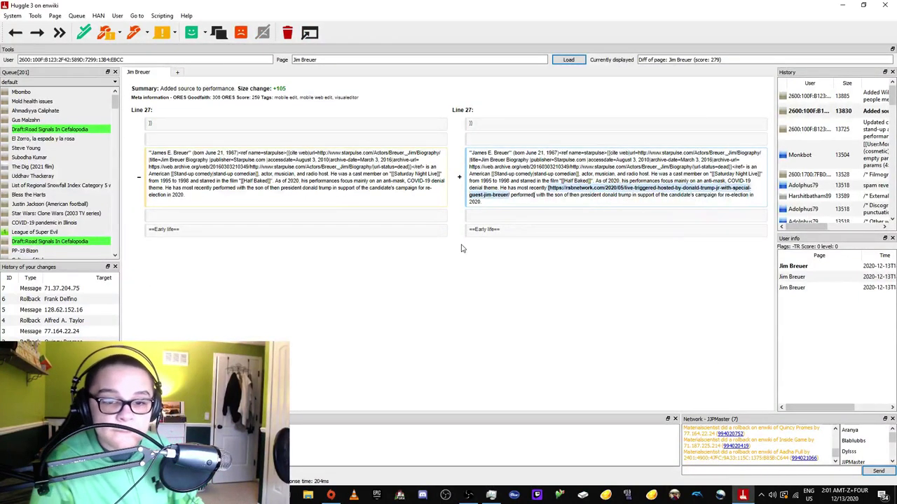
Pass over the Jim Breuer edit and try to revert the Mbombo edit, warning its editor for editing tests.
key(space)
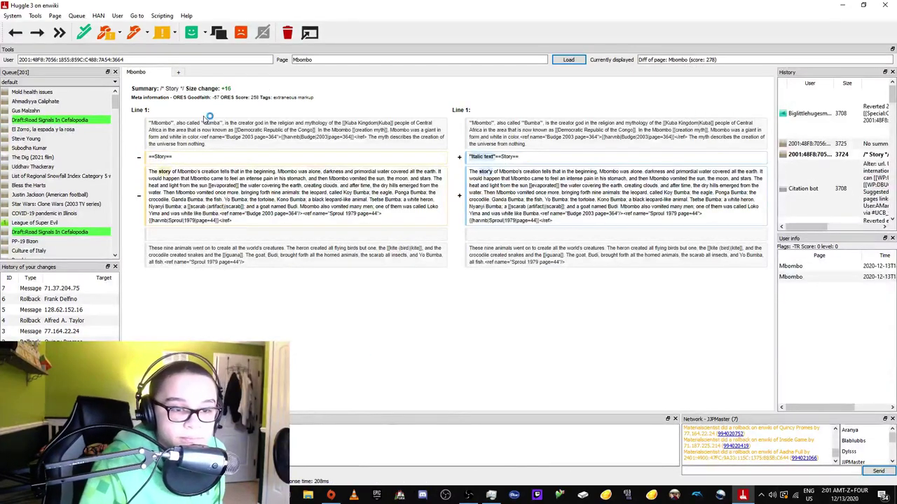
click(120, 32)
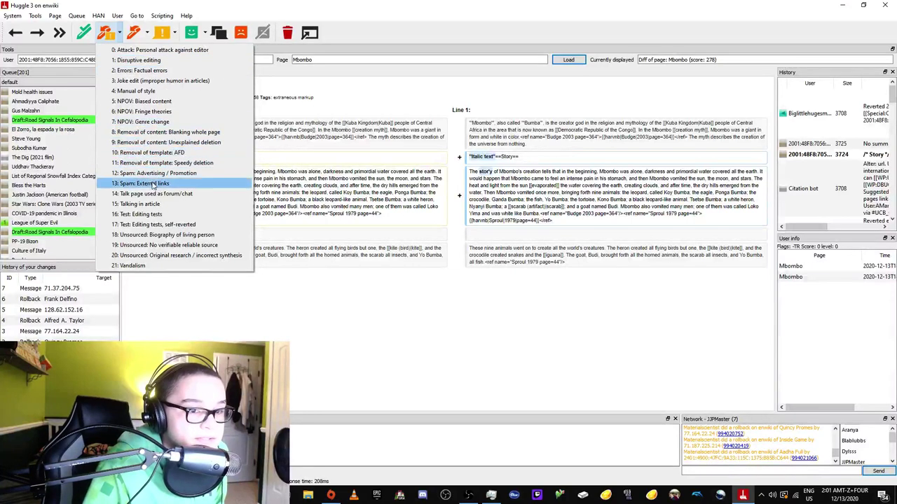
click(167, 219)
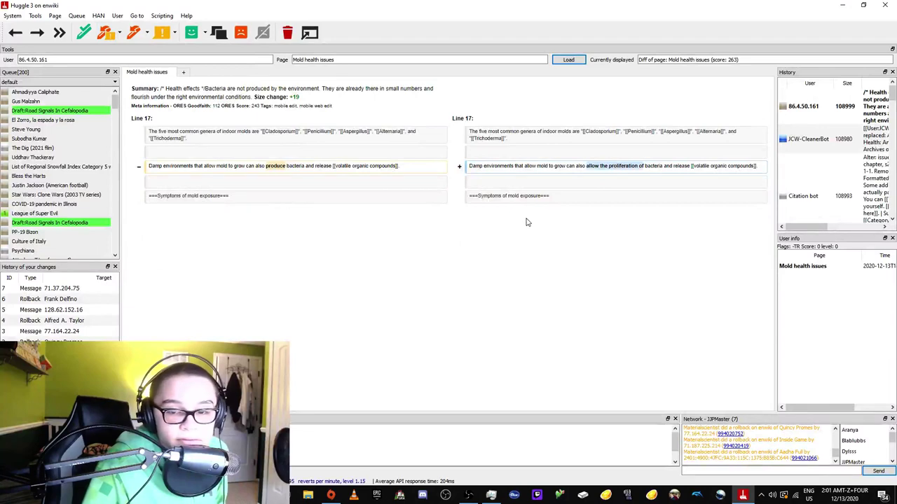
Review the queued diffs for Gus Malzahn, El Zorro, la espada y la rosa, Steve Young and Subodha Kumar.
click(51, 93)
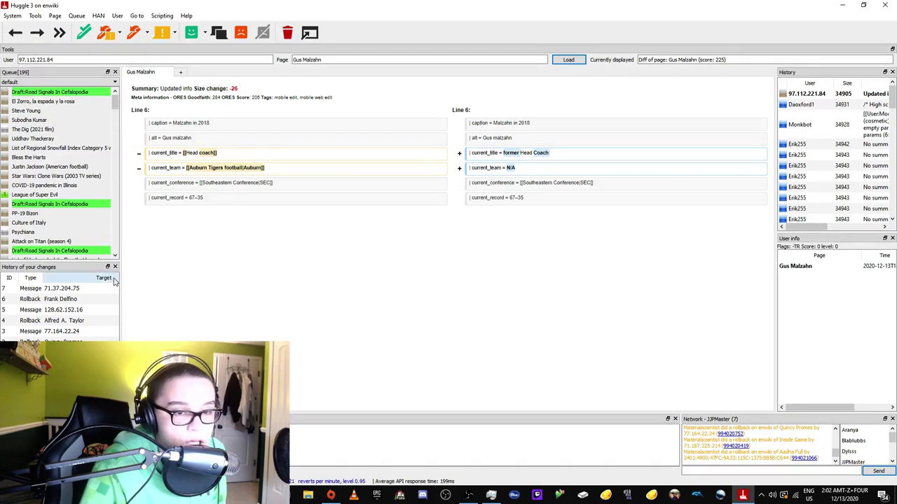
click(34, 93)
click(33, 93)
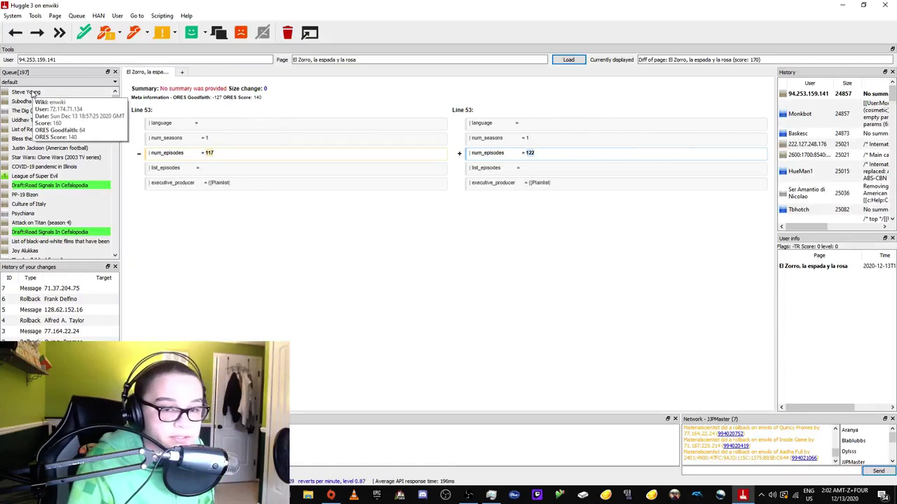
click(32, 93)
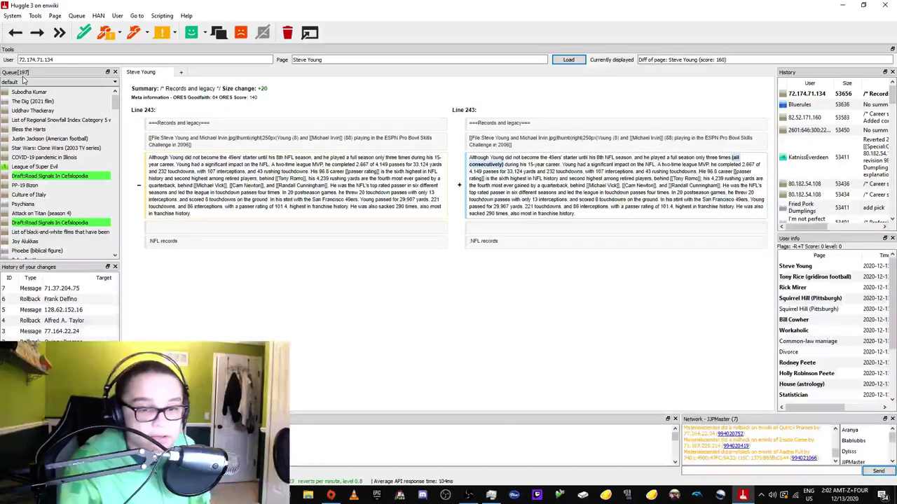
click(32, 93)
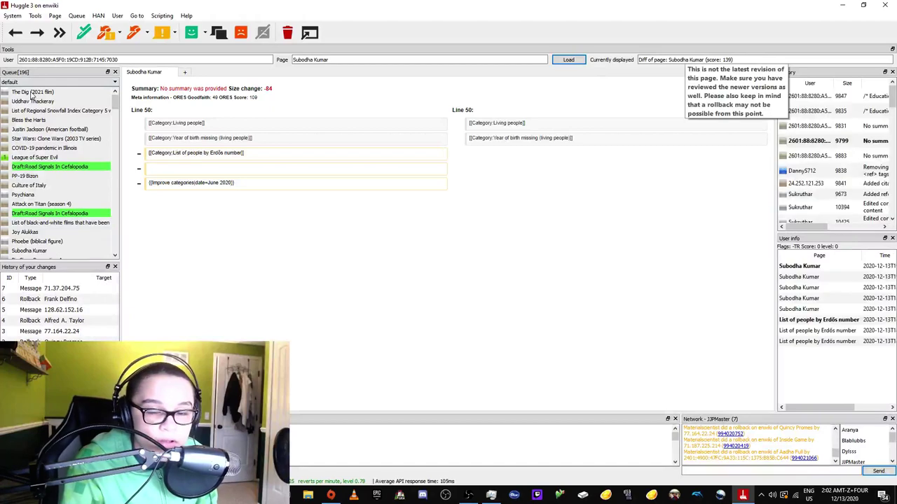
Review the queued diffs for Uddhav Thackeray, The Dig, Bless the Harts, Psychiana, Indian campaign of Ahmad Shah Durrani and Lignin.
click(26, 102)
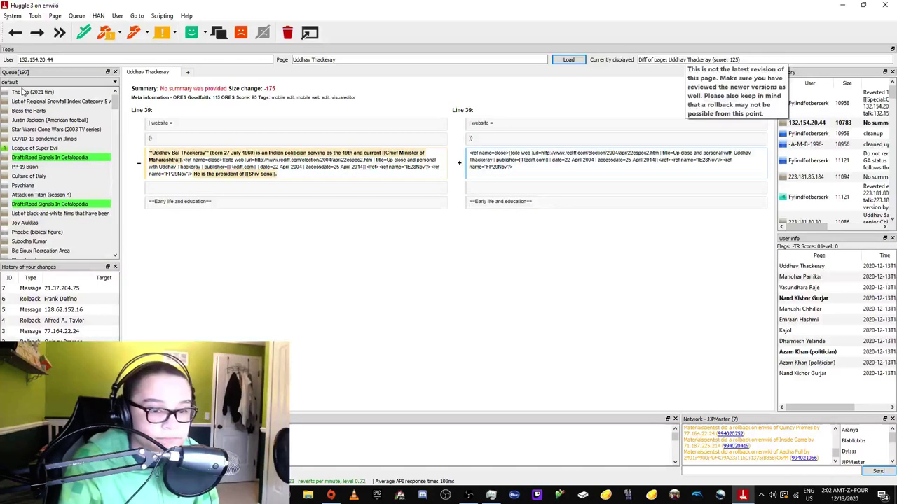
click(23, 93)
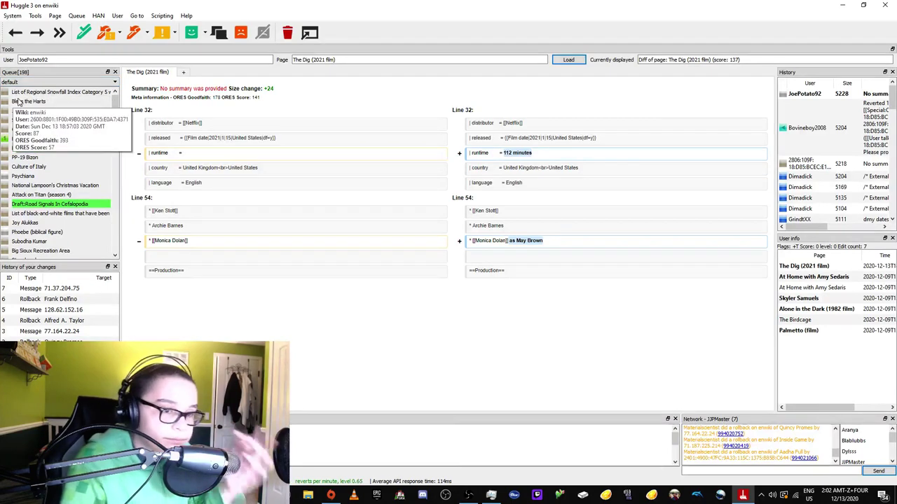
click(12, 102)
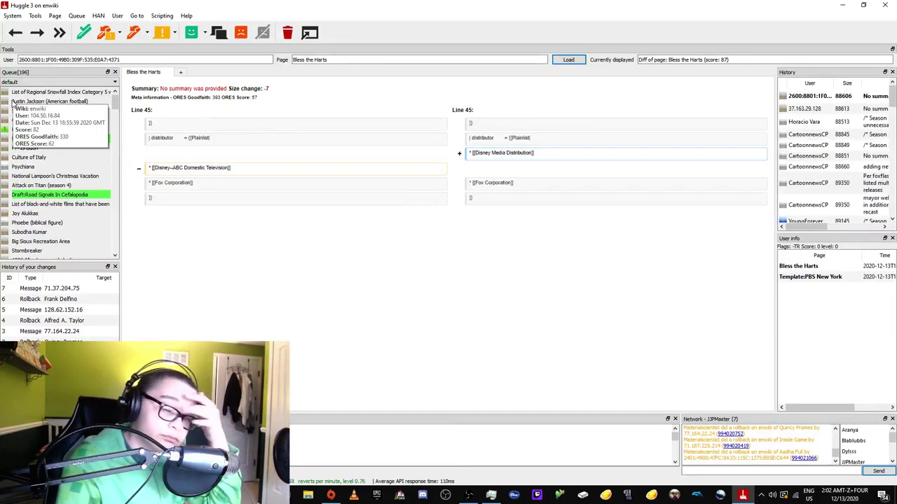
click(26, 170)
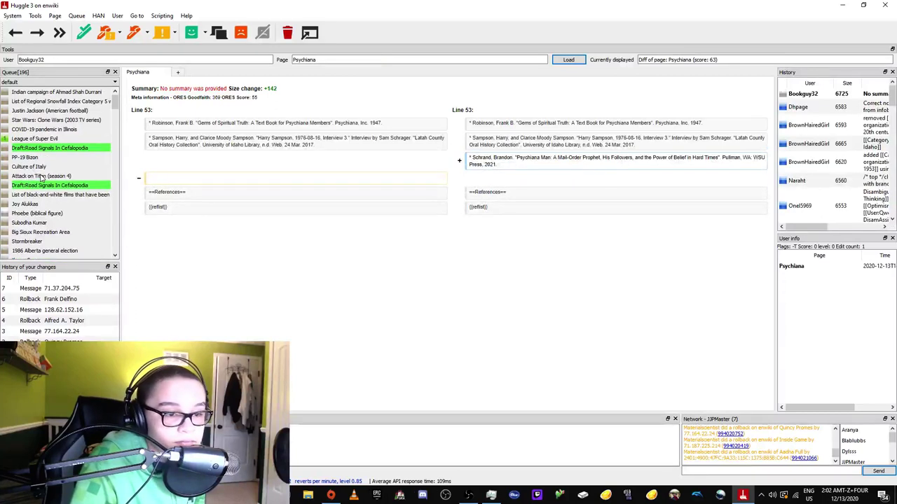
click(32, 96)
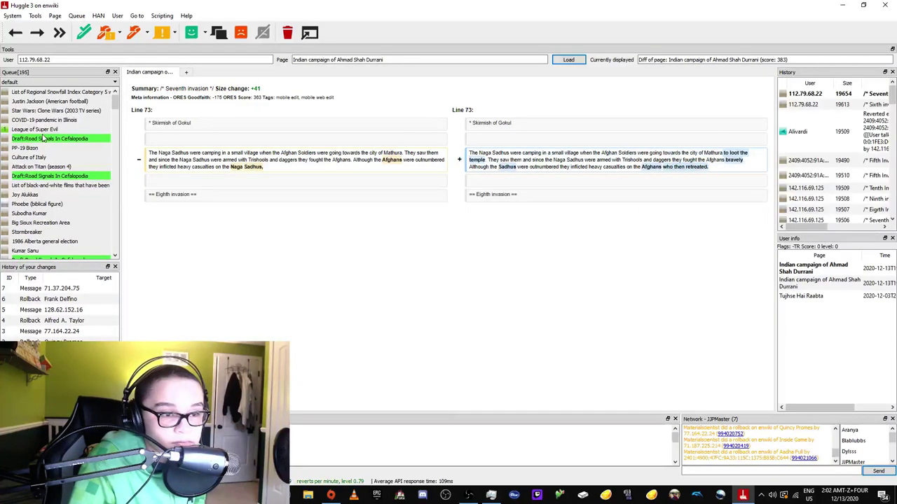
click(61, 97)
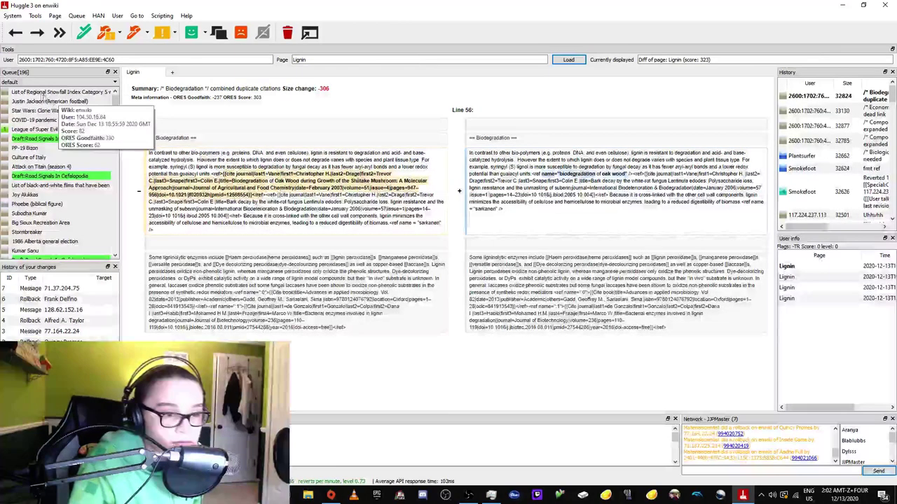
Review the snowfall index list, Varun Dhawan, Justin Jackson, BBC Sport, Star Wars: Clone Wars and COVID-19 pandemic in Illinois diffs.
click(41, 94)
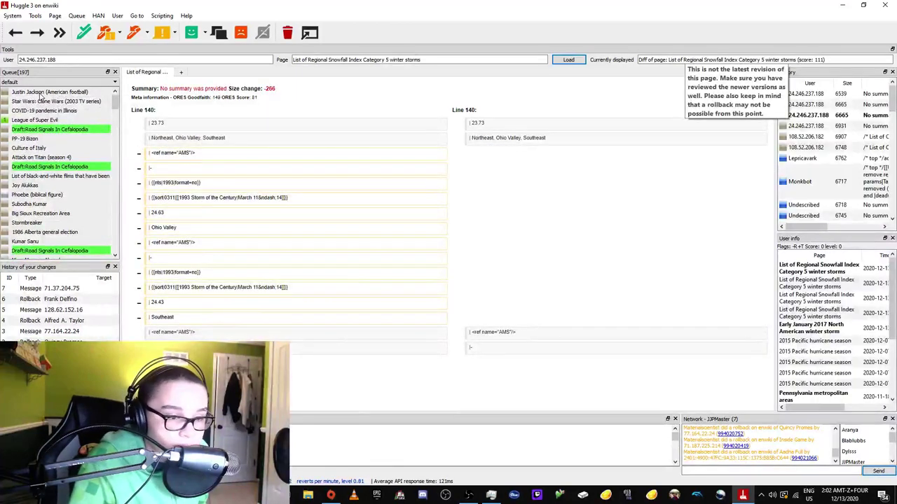
click(42, 94)
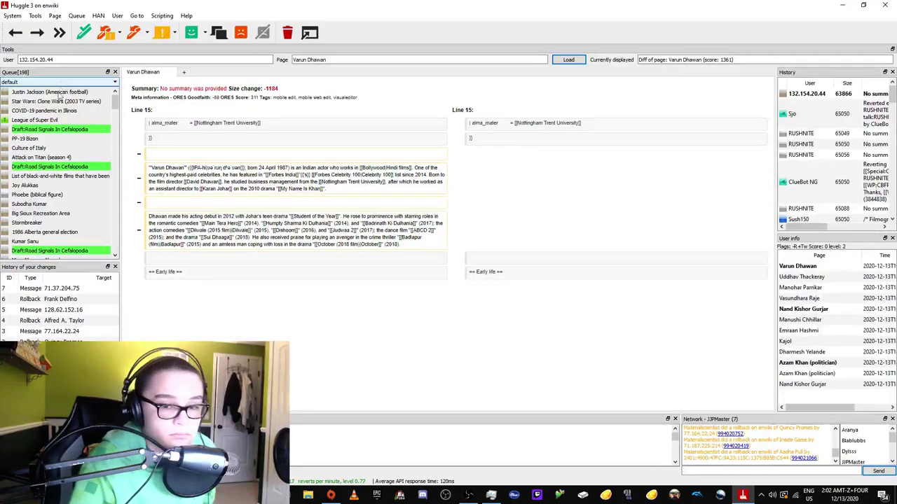
click(46, 94)
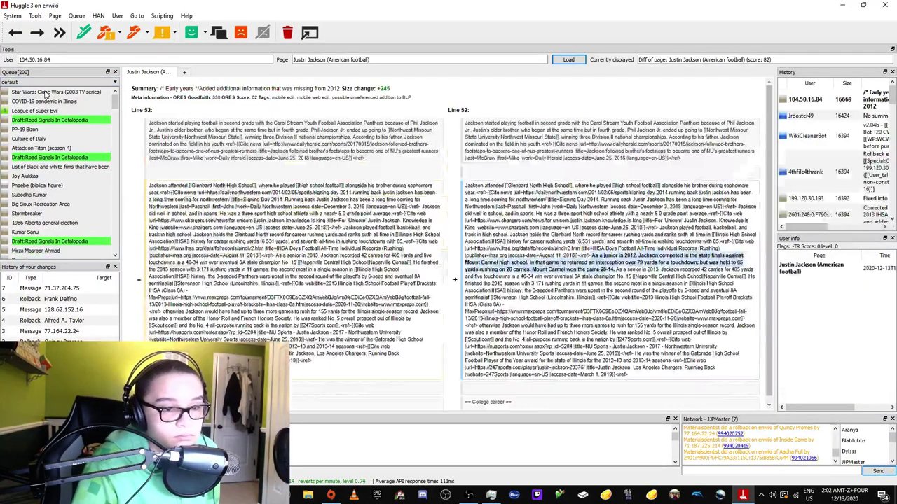
click(46, 93)
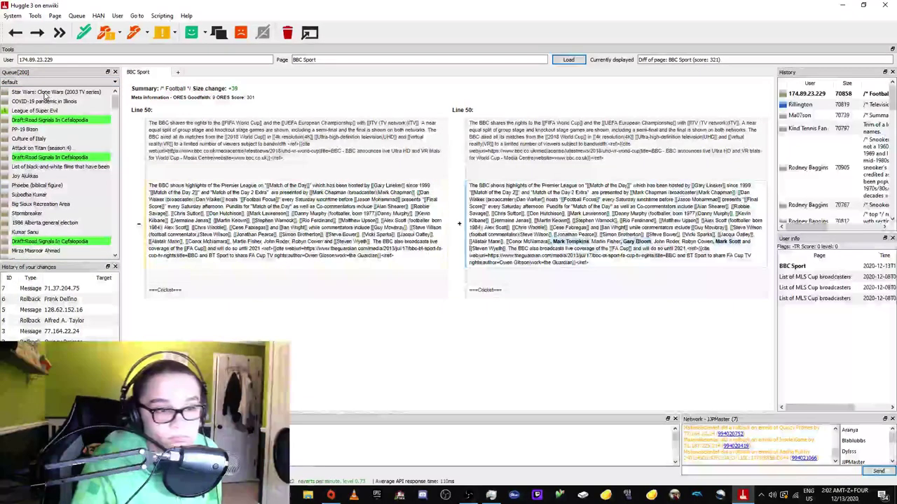
click(46, 93)
click(45, 93)
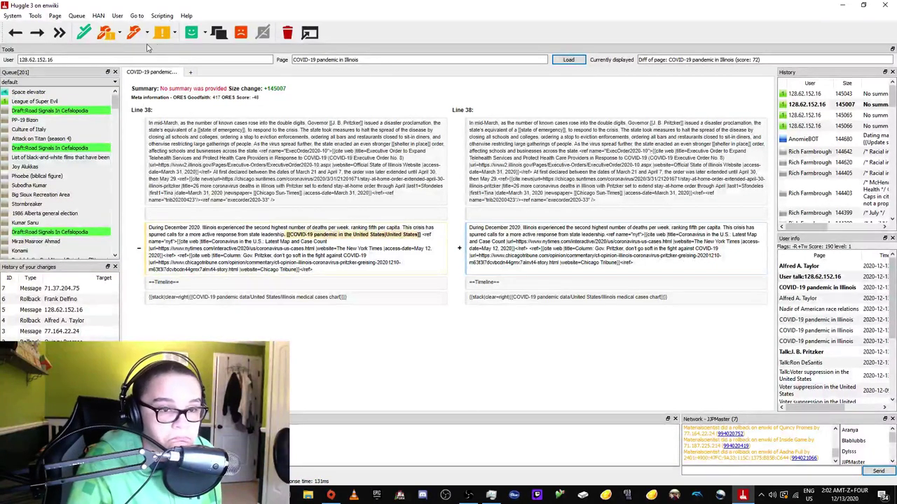
Try to send the default welcome message to the editor of the COVID-19 pandemic in Illinois edit.
click(206, 33)
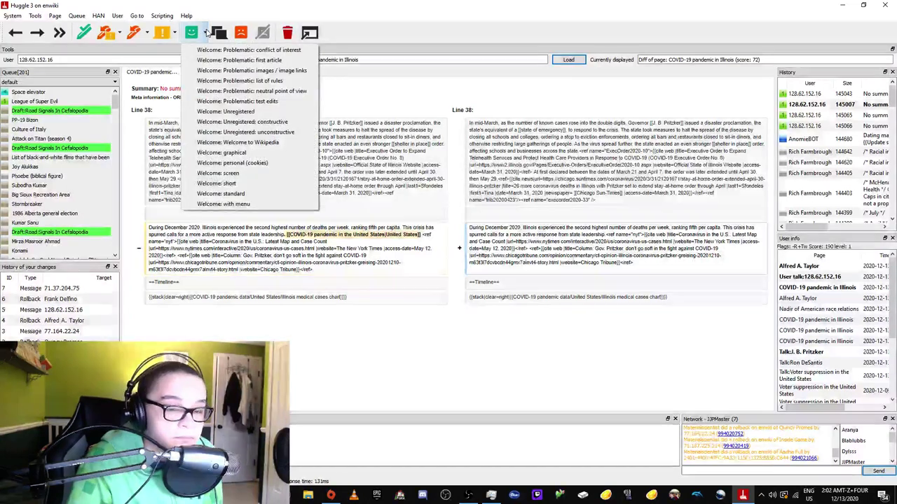
click(206, 32)
click(190, 32)
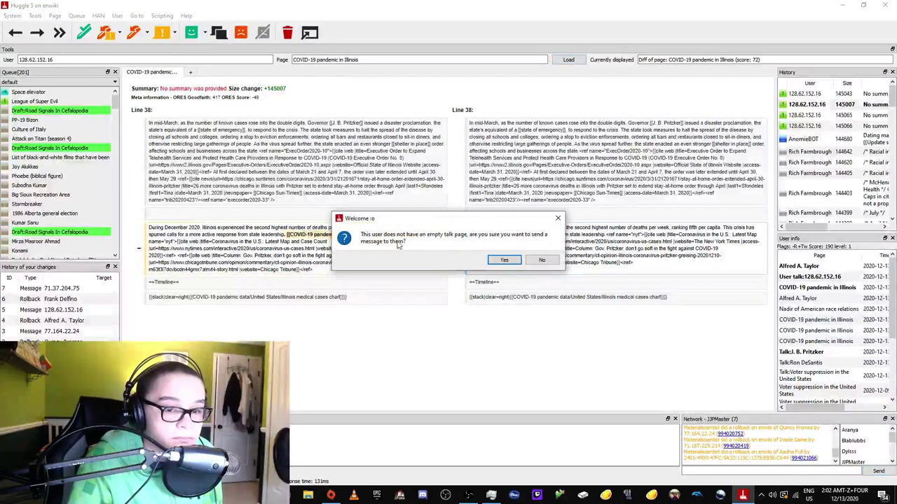
click(502, 261)
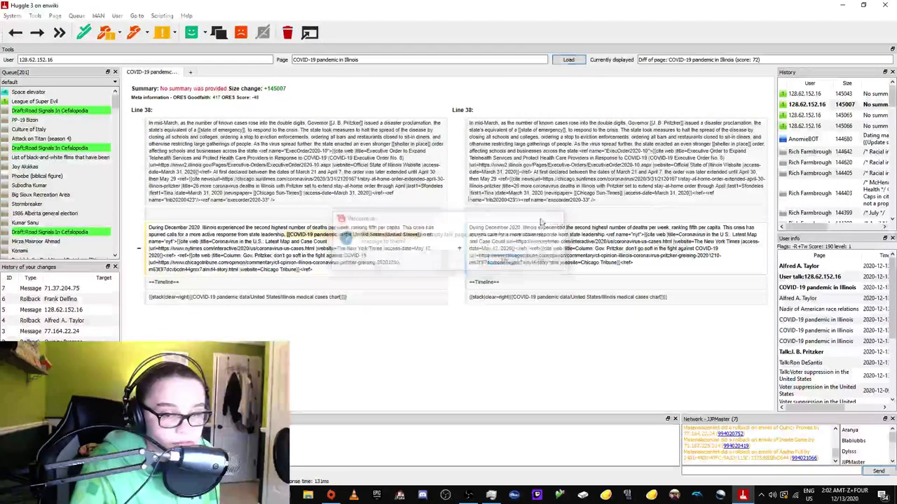
Review the diffs for Space elevator, League of Super Evil, PP-19 Bizon, Culture of Italy, Attack on Titan and the colorized films list.
click(32, 92)
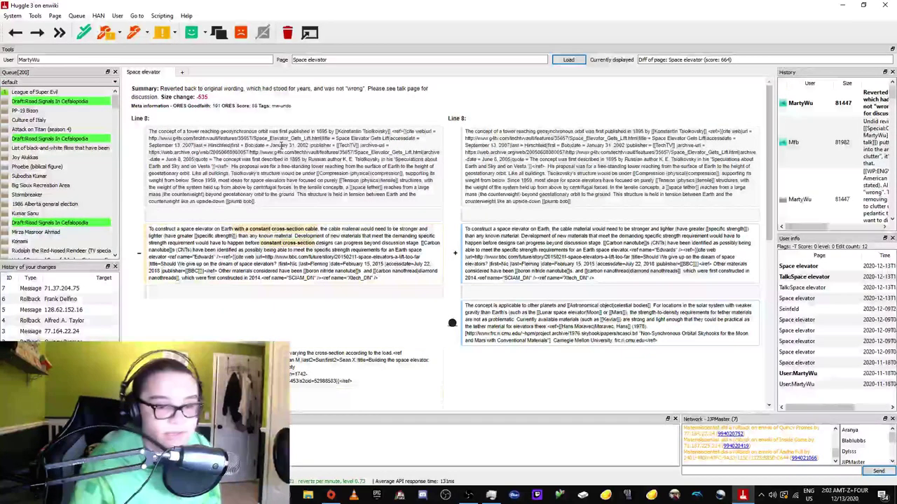
click(39, 93)
click(28, 102)
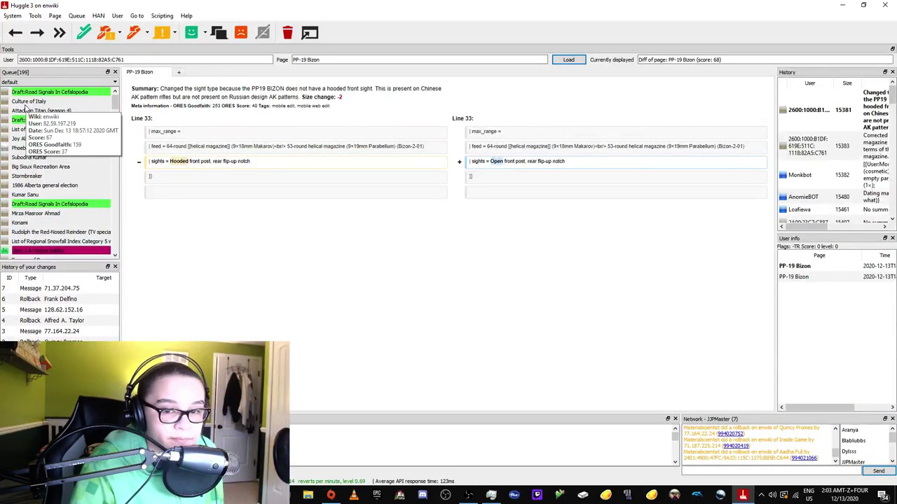
click(28, 103)
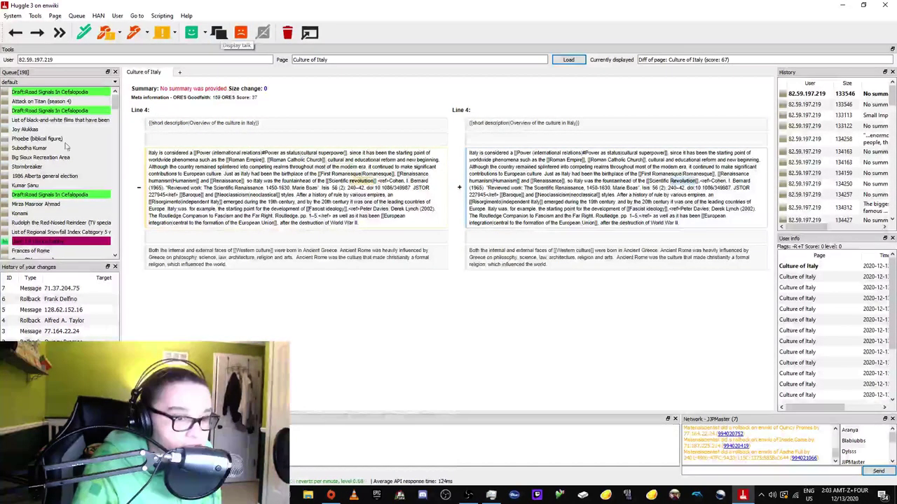
click(21, 103)
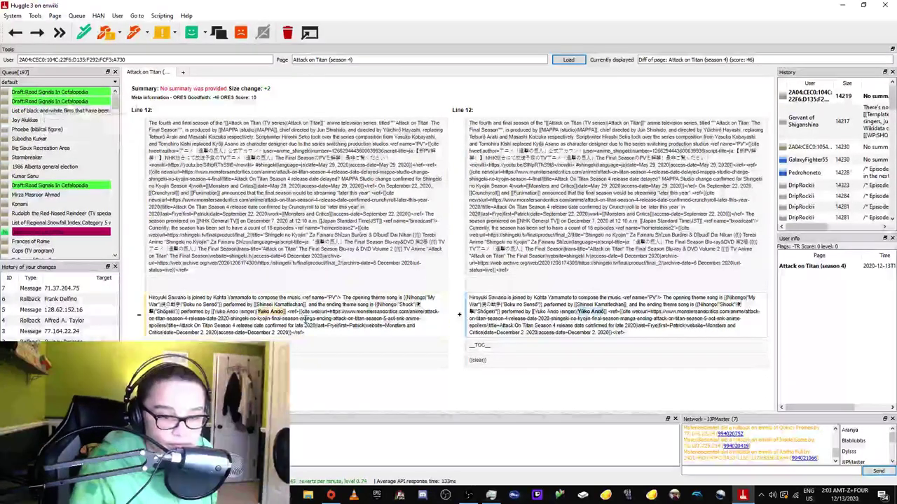
click(56, 111)
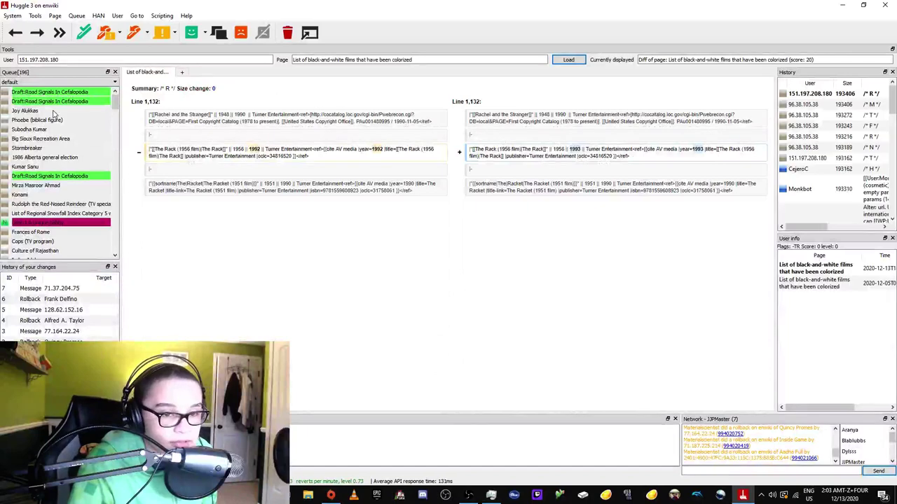
Review the queued diffs for Phoebe (biblical figure), Draft:Road Signals In Cefalopodia, Florenceville-Bristol and Joy Alukkas.
click(53, 120)
click(35, 102)
click(31, 100)
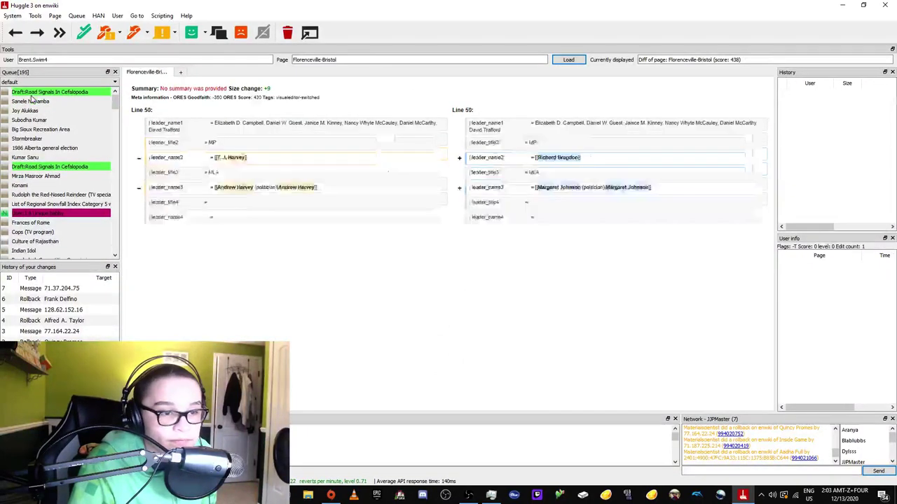
click(32, 111)
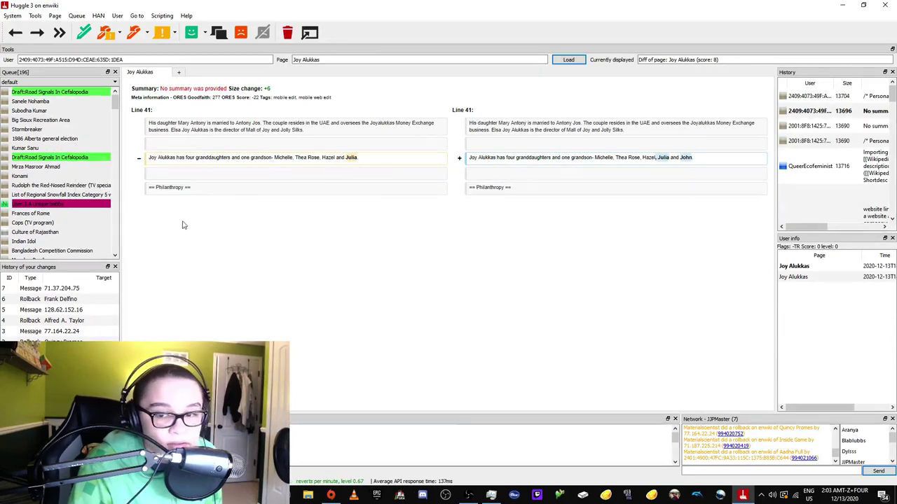
Review the Sanele Nohamba diff and look through the available revert reasons without applying one.
click(35, 102)
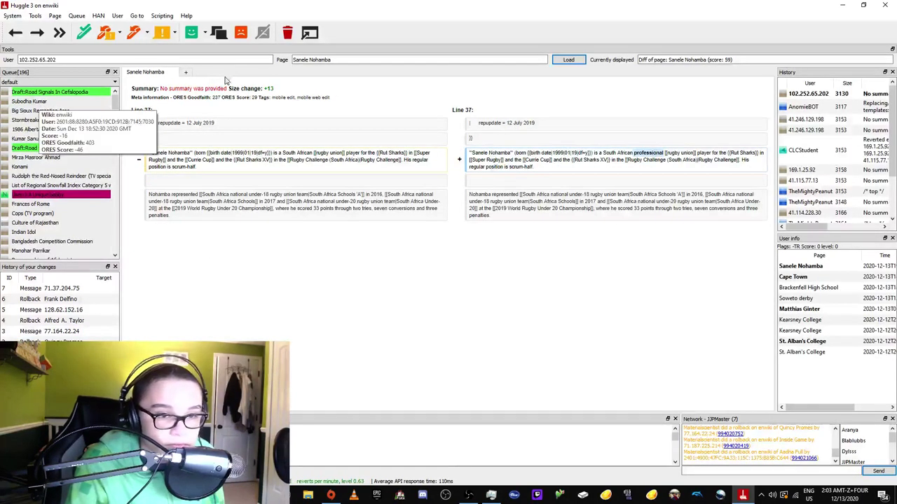
click(148, 34)
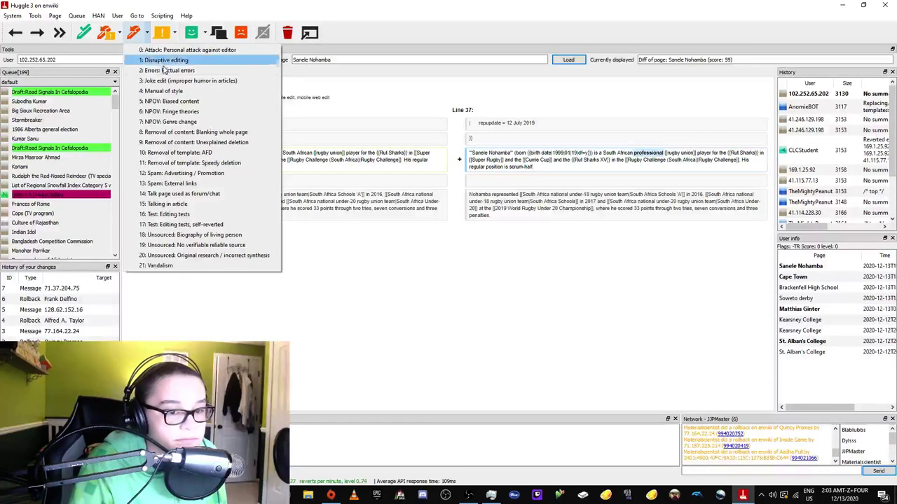
click(330, 105)
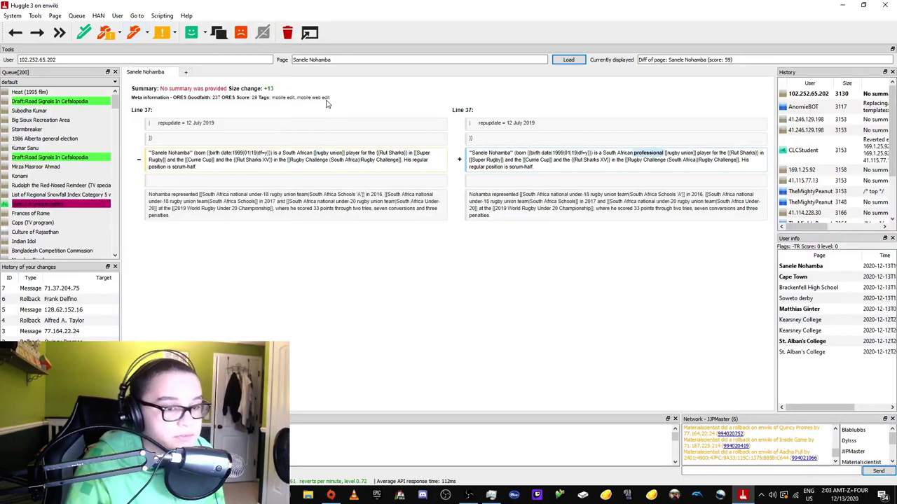
Review the queued diffs for Heat (1995 film), Draft:Road Signals In Cefalopodia and Mirza Masroor Ahmad.
click(80, 94)
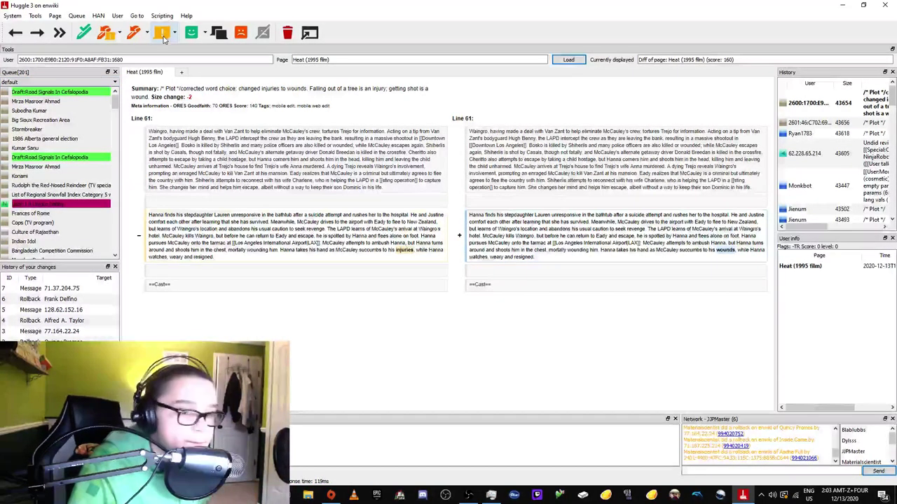
click(38, 92)
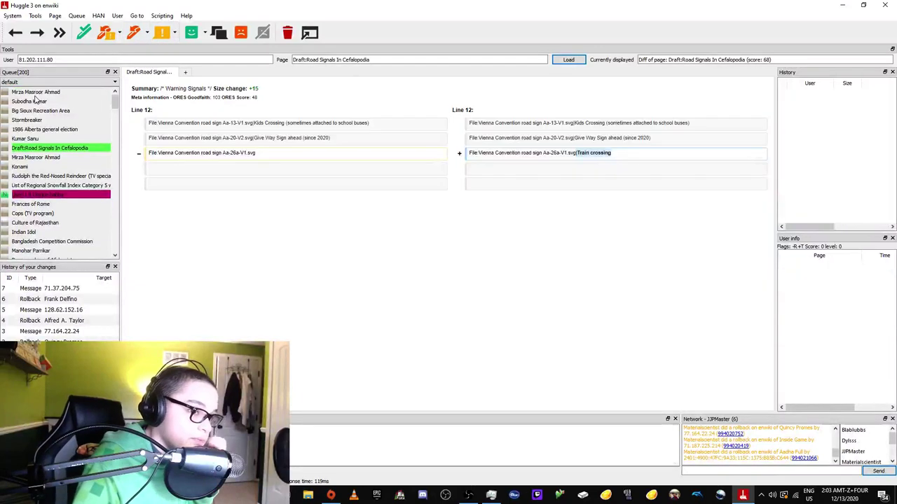
click(39, 92)
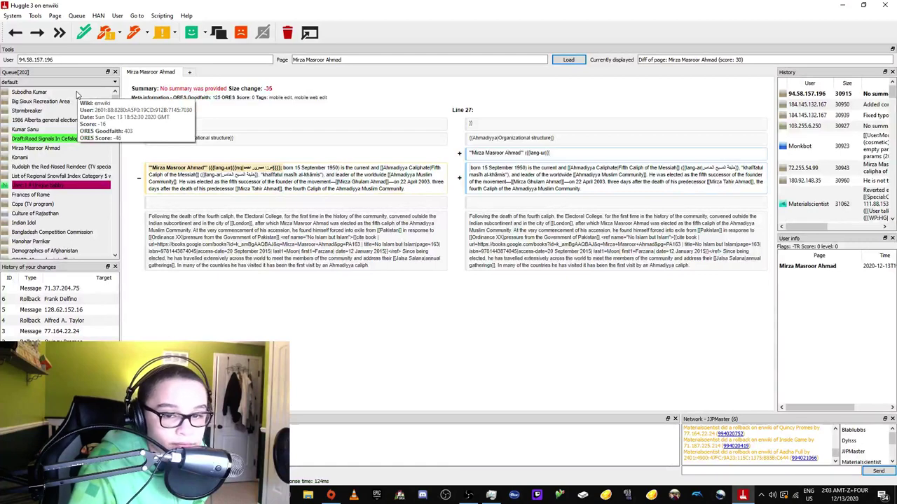
Open the Subodha Kumar diff, copy "Erdős number" from the added category and look it up on Wikipedia in the browser.
click(34, 92)
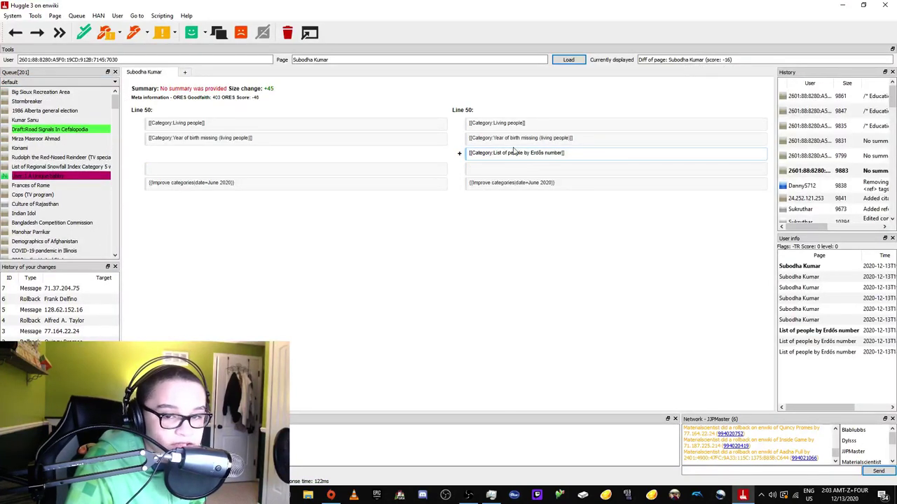
drag(531, 153, 552, 156)
key(ctrl+c)
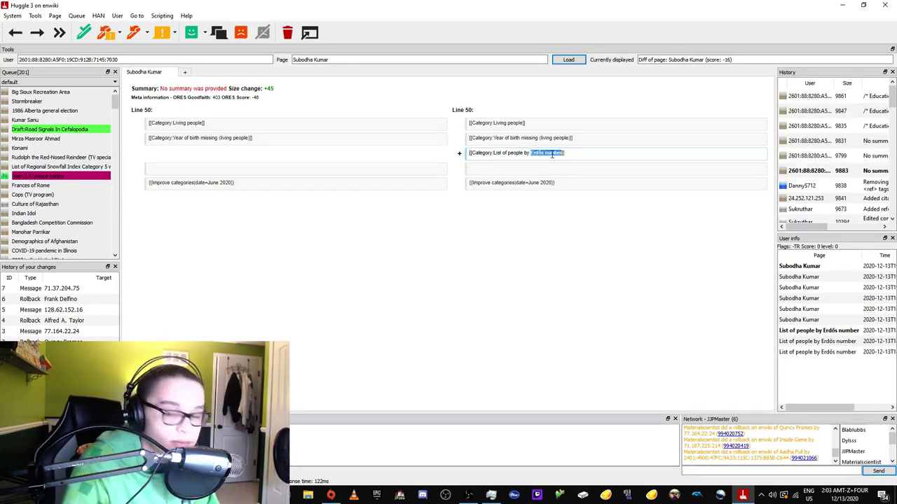
key(alt+Tab)
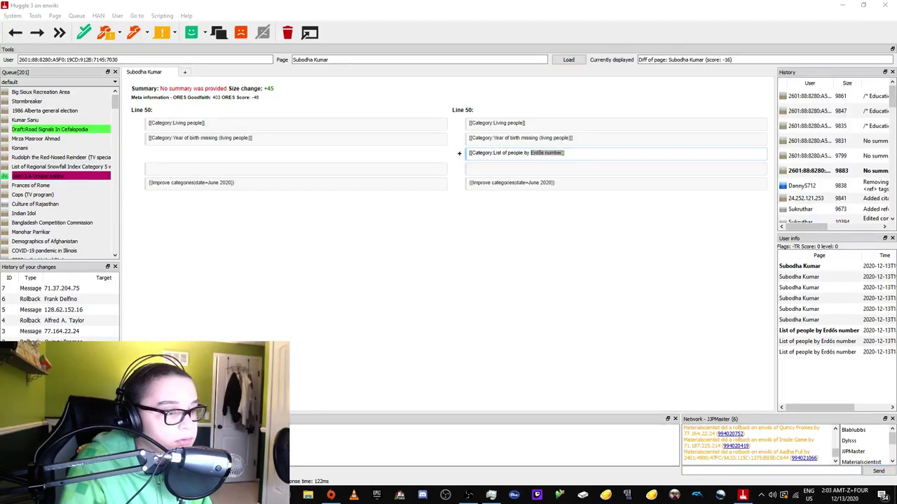
key(ctrl+v)
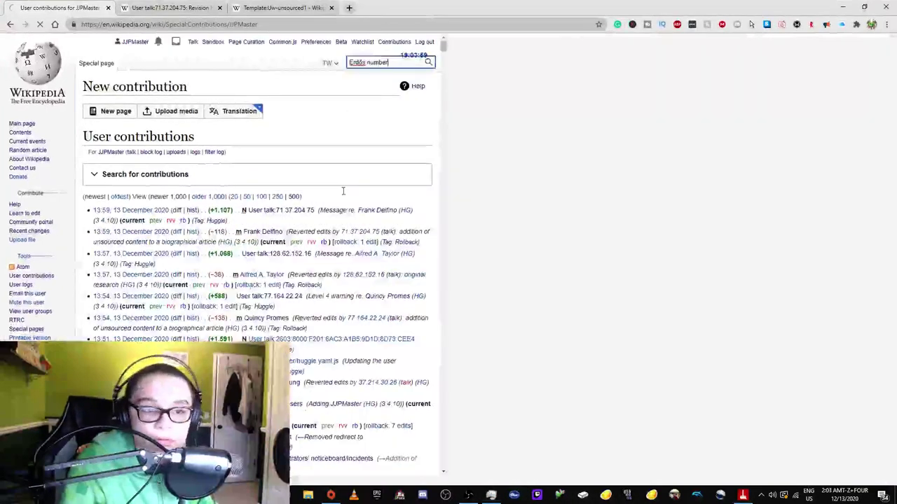
key(Return)
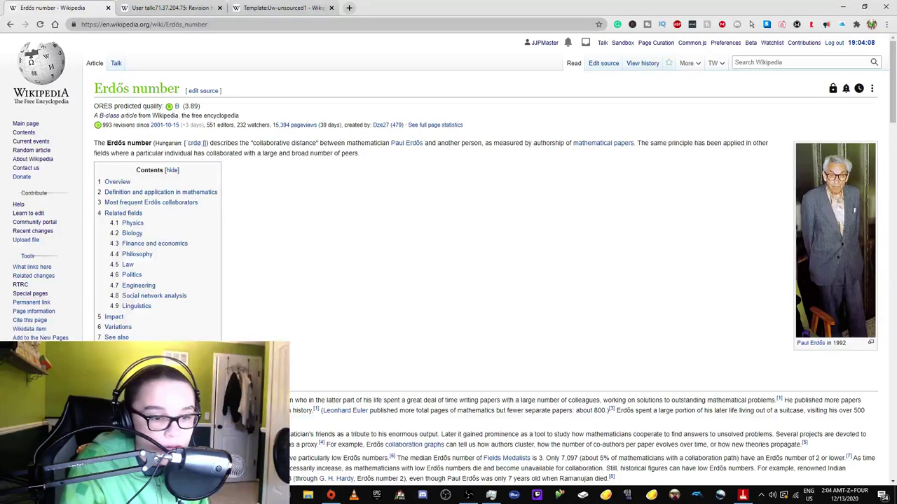
Check the Erdős number article's See also section, and switch back to Huggle to review the queued user page edit.
click(116, 337)
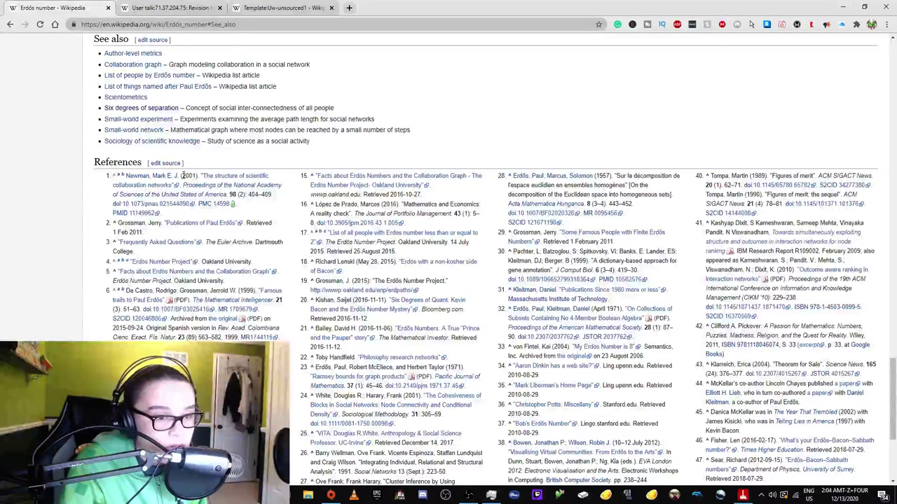
key(alt+Tab)
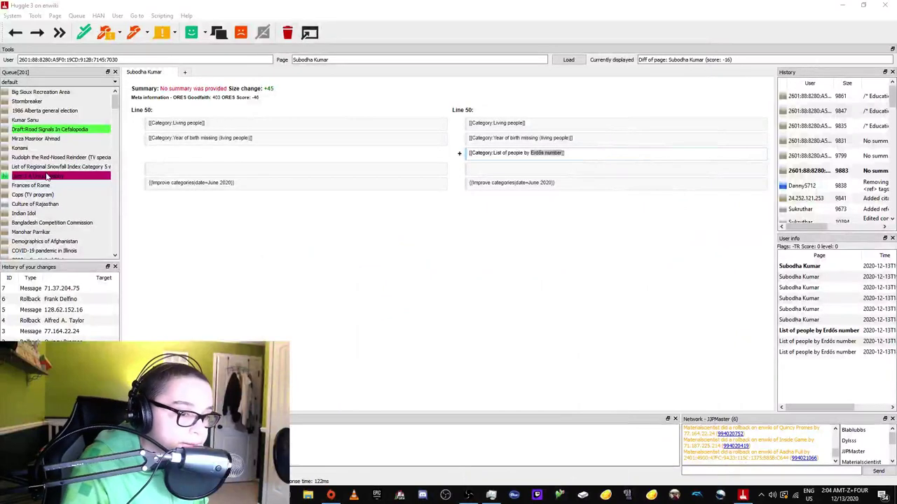
click(46, 176)
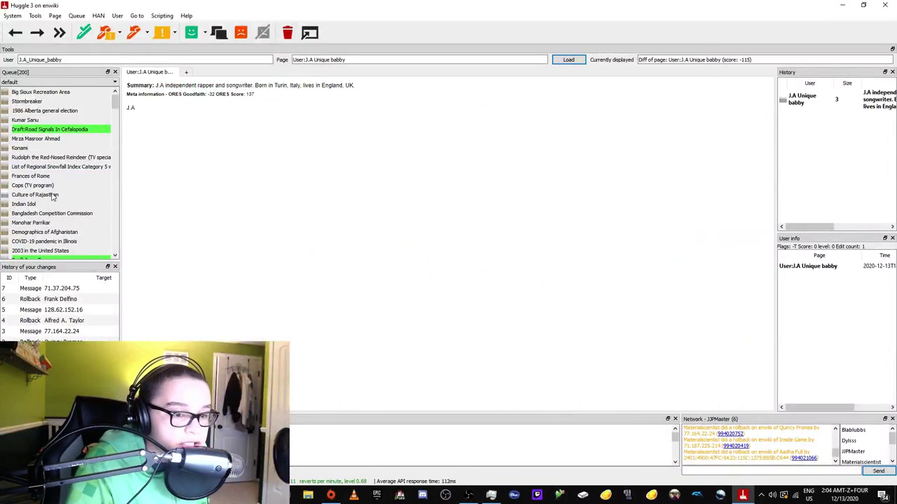
Review the queued diffs for Robert Keith Gray, Draft:Road Signals In Cefalopodia, Bigg Boss (Tamil season 4) and List of Die Hard characters.
click(56, 232)
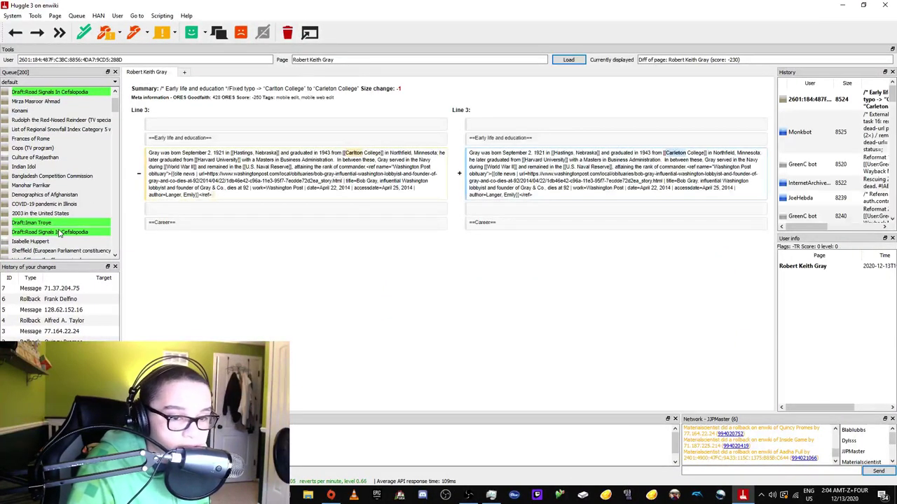
click(58, 232)
scroll(58, 232, down, 4)
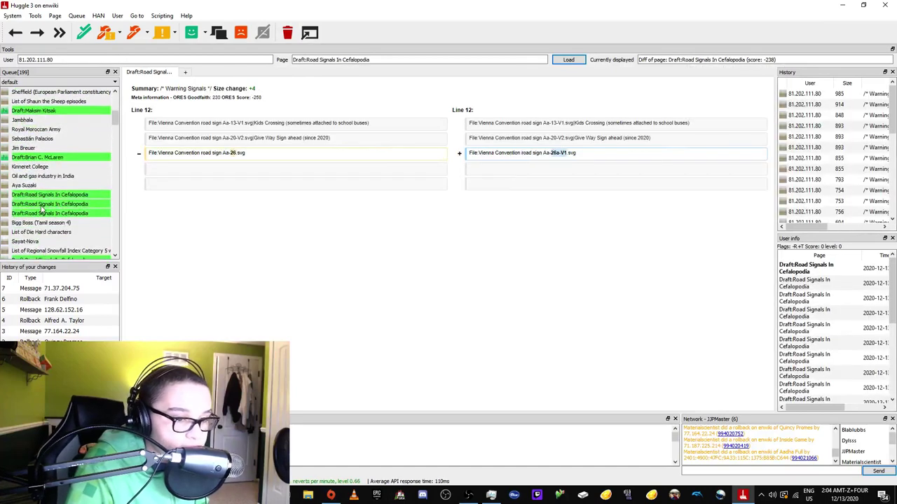
click(40, 223)
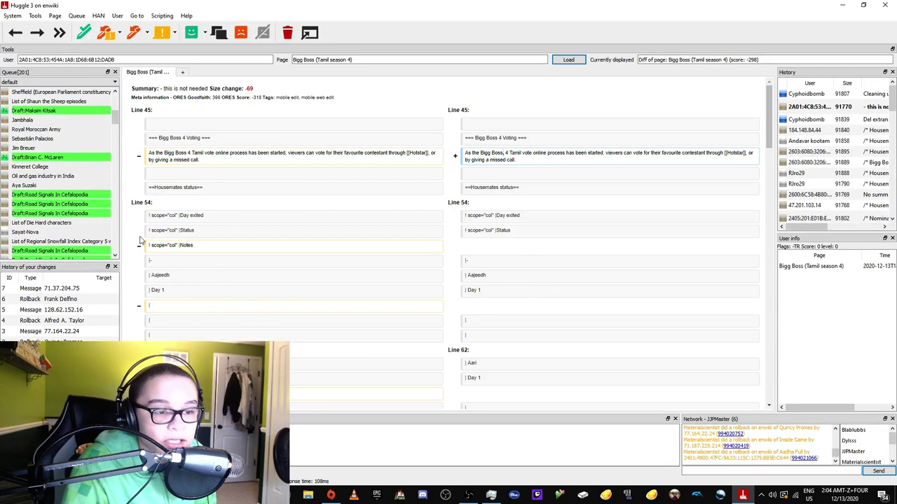
click(58, 224)
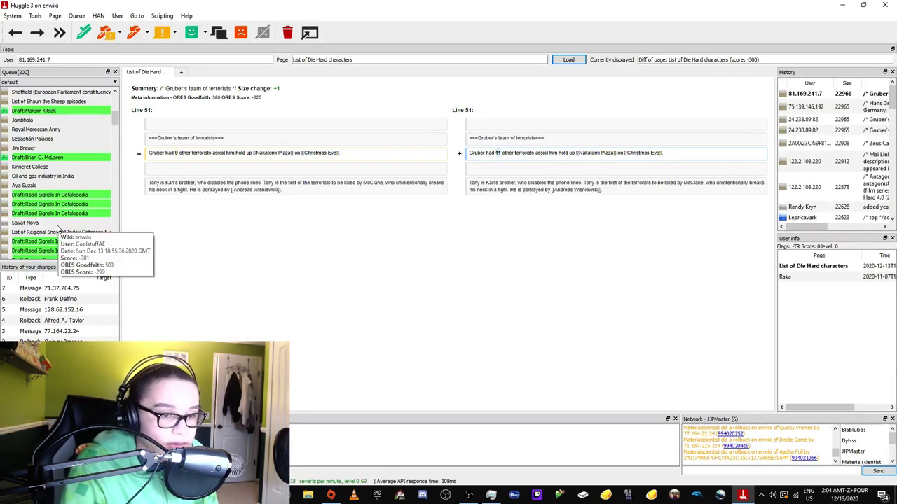
Open the queued Sayat-Nova diff and revert the edit without giving a reason or warning the editor.
click(58, 226)
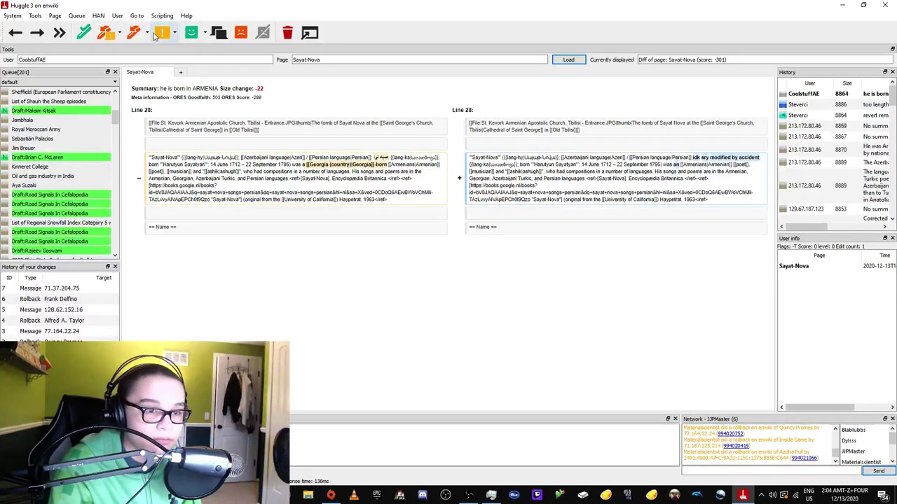
key(space)
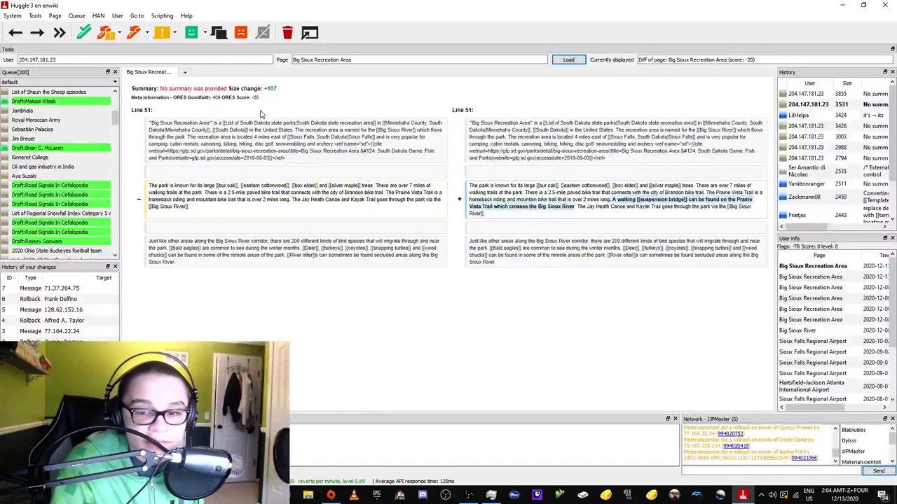
Review the queued diffs for 2020 Ohio State Buckeyes football team and Location hypotheses of Atlantis.
scroll(84, 197, down, 2)
click(85, 196)
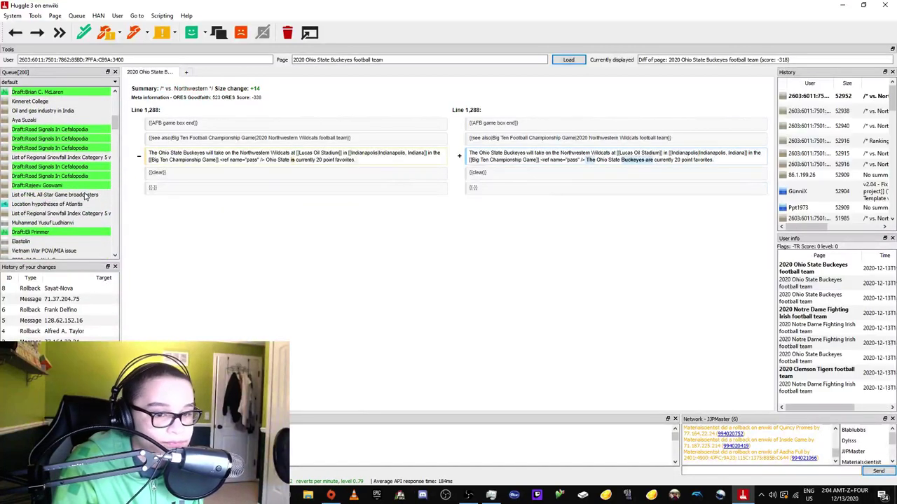
click(61, 224)
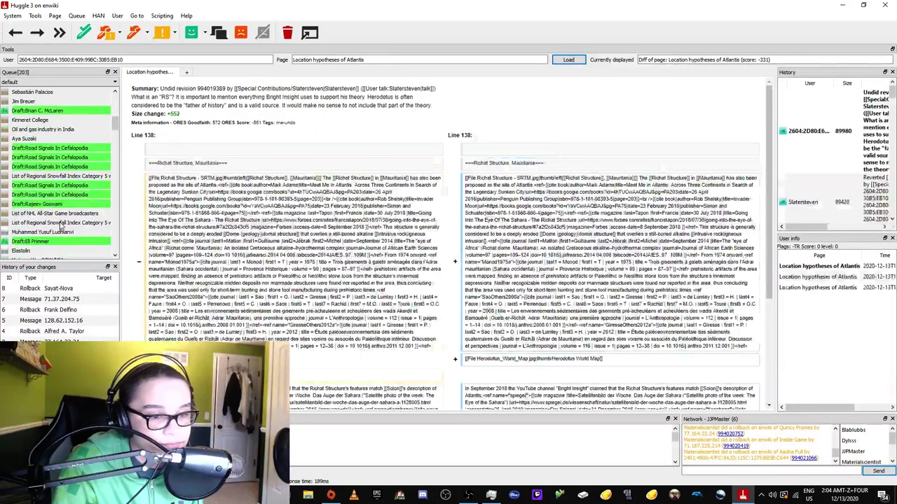
Open the Invasion diff at the head of the queue, then revert and warn its editor for "Removal of content: Unexplained deletion".
click(43, 93)
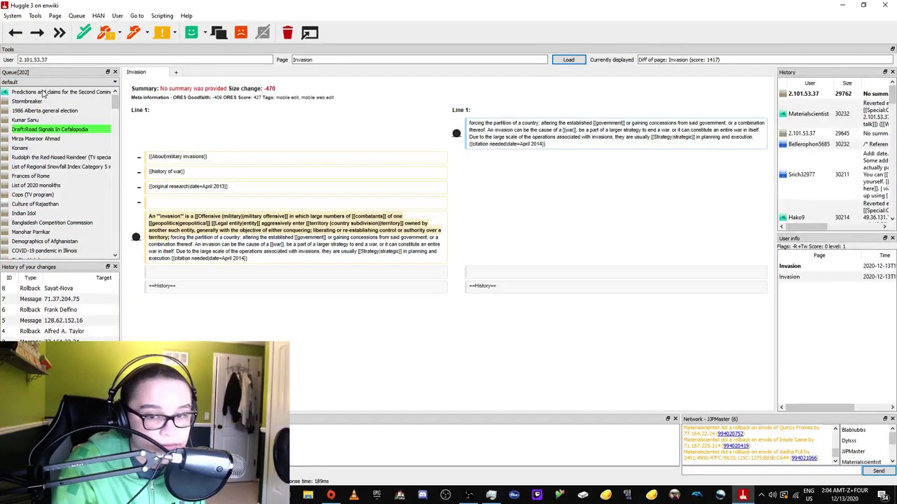
click(147, 32)
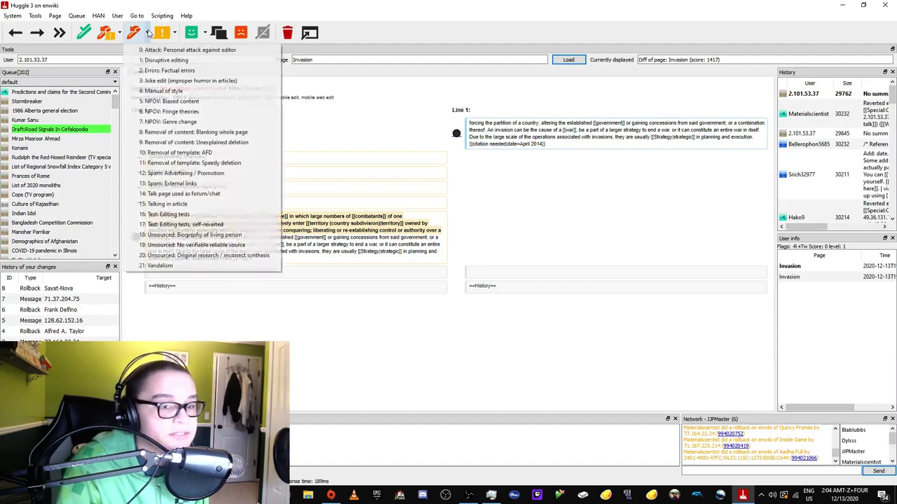
click(120, 33)
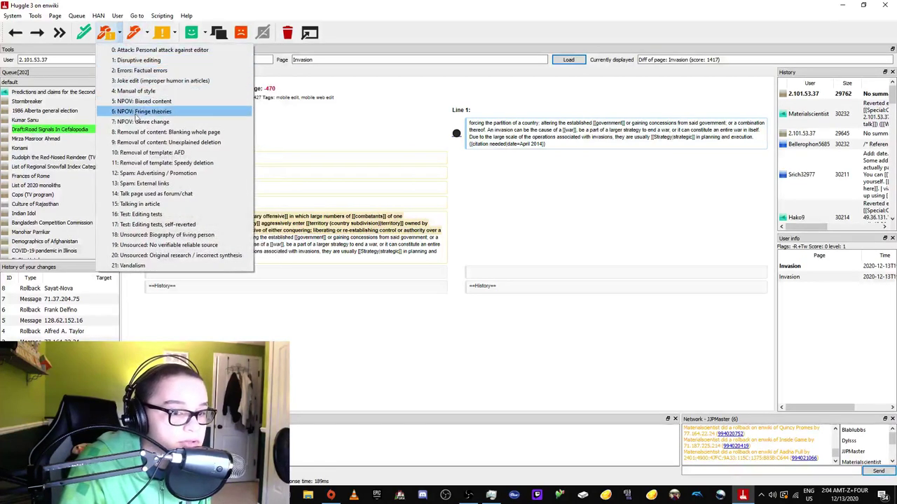
click(144, 142)
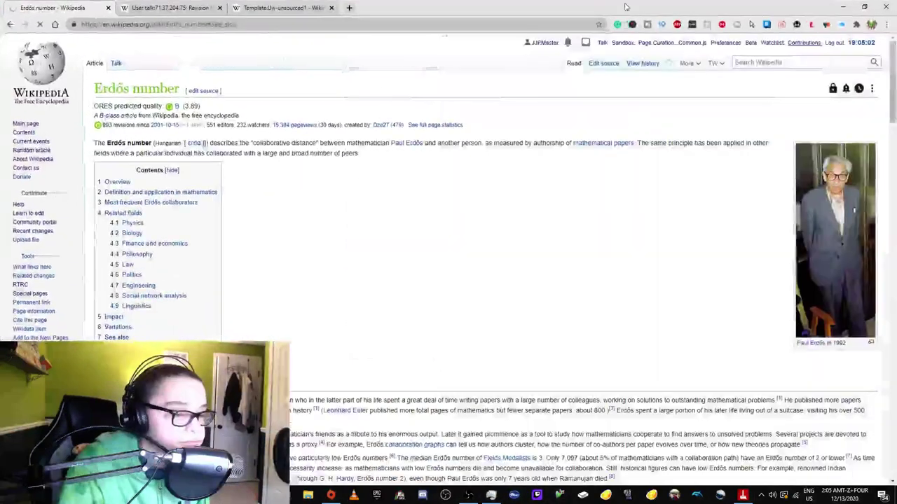
Check your own contributions list in the browser and open the talk page of the warned Invasion editor in a separate tab.
mouse_move(809, 46)
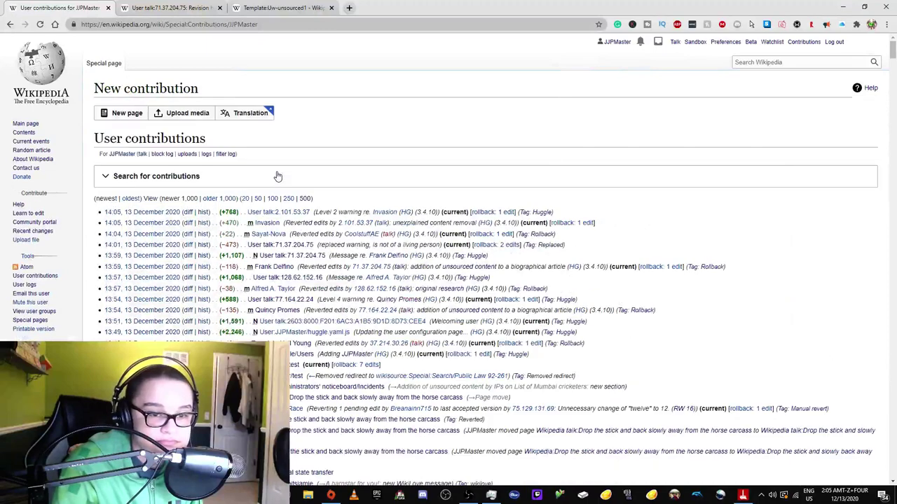
right_click(284, 212)
click(315, 218)
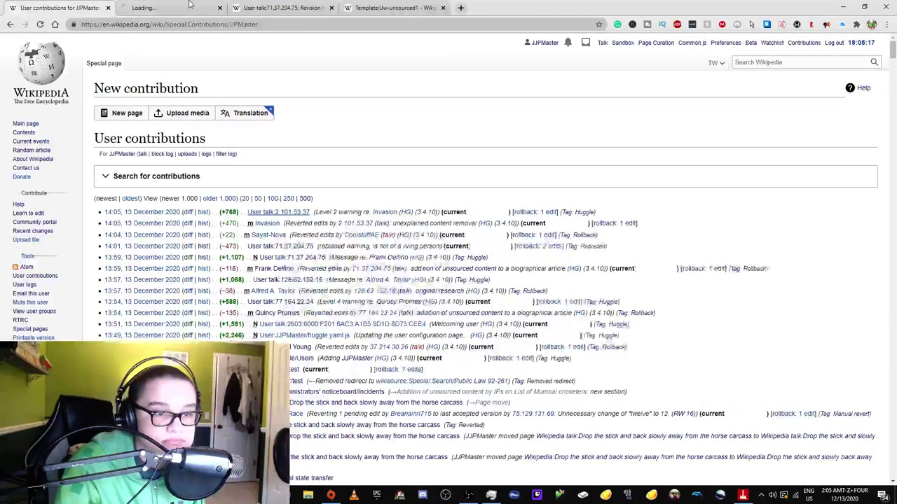
click(156, 7)
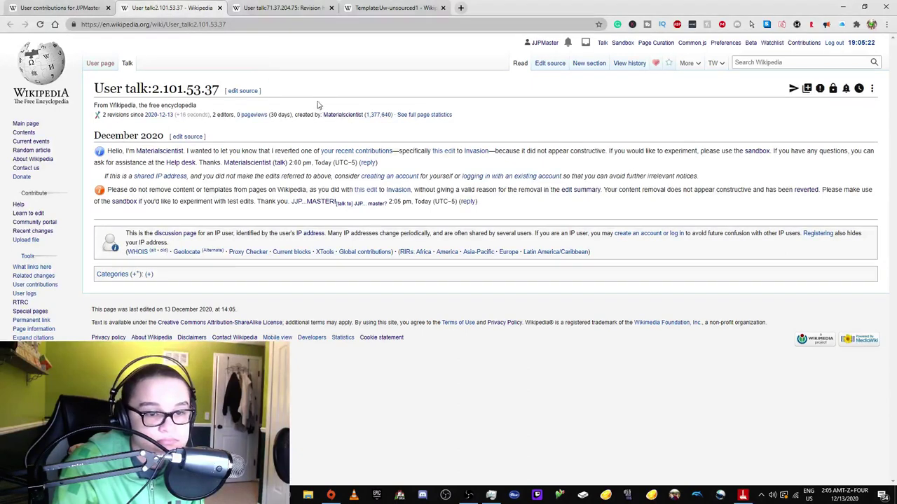
Open the Invasion editor's contributions in a separate tab to examine the edit history, and return to the talk page.
right_click(321, 150)
click(350, 157)
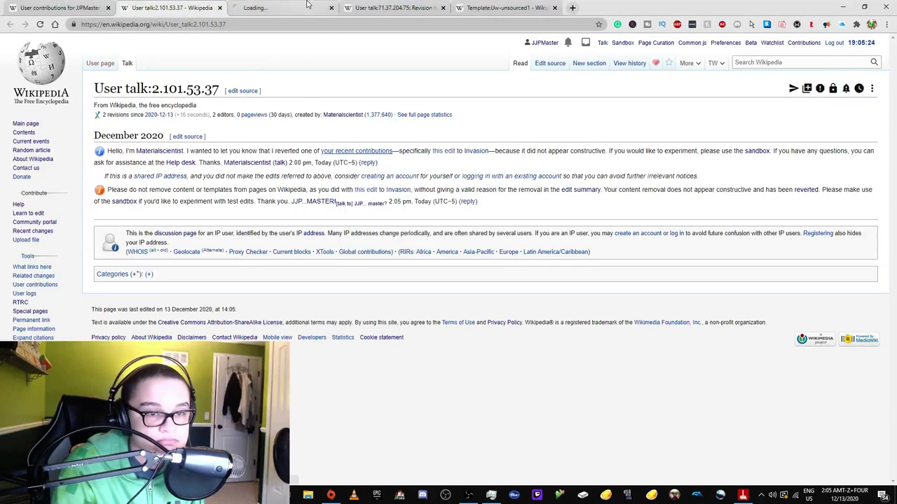
click(306, 6)
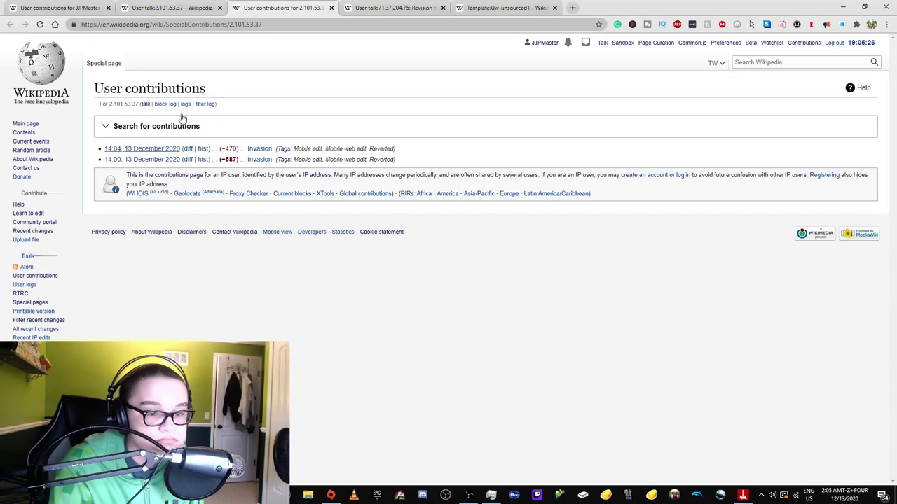
click(189, 5)
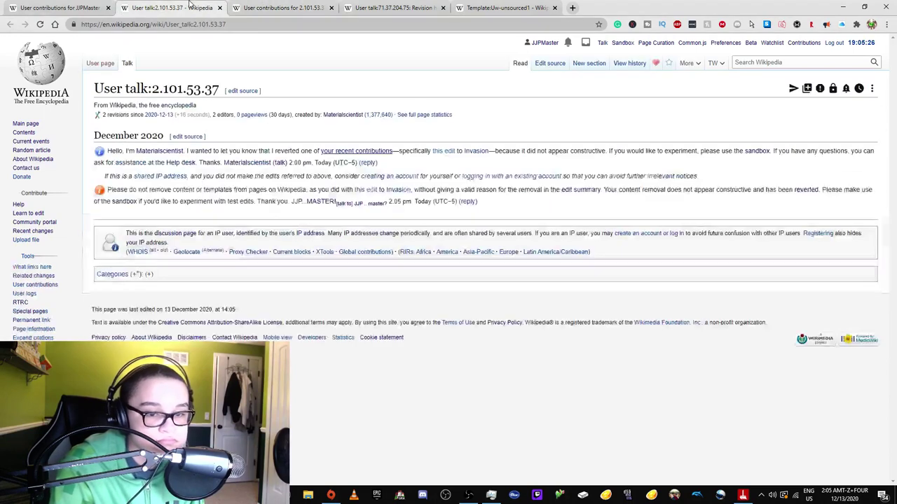
From your own contributions list, open the "Drop the stick and back slowly away from the horse carcass" essay and view its talk page's Page move section.
click(36, 4)
mouse_move(270, 238)
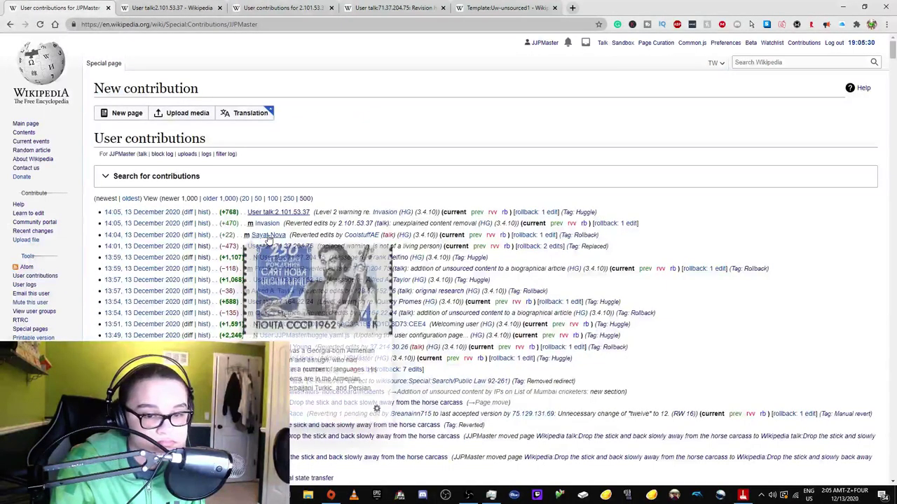
scroll(631, 133, down, 1)
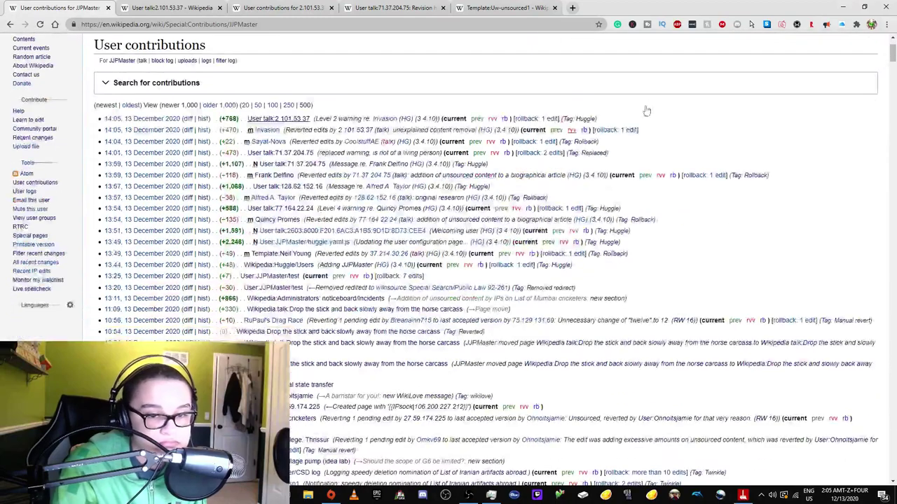
scroll(647, 111, down, 1)
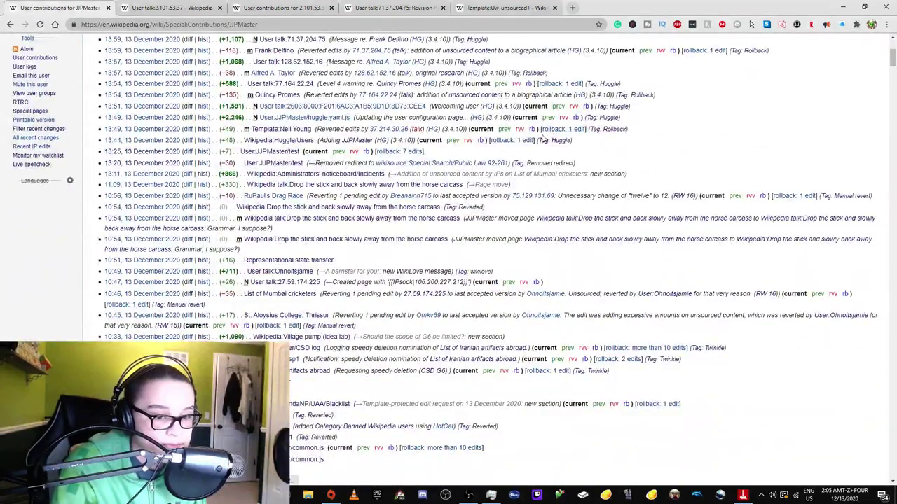
right_click(367, 240)
click(399, 244)
click(393, 8)
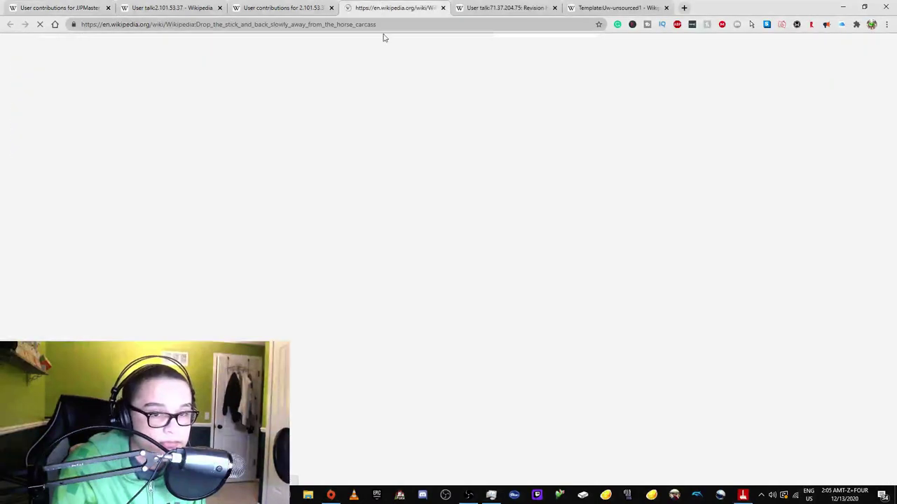
click(131, 67)
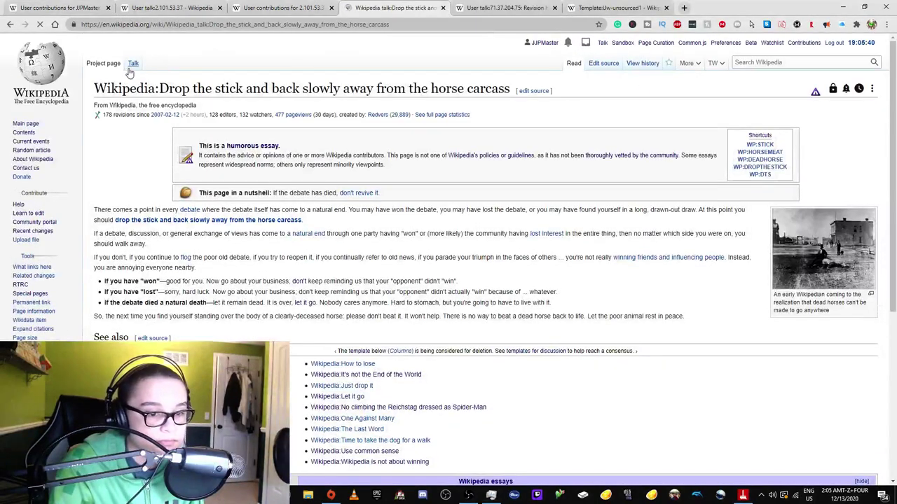
click(122, 368)
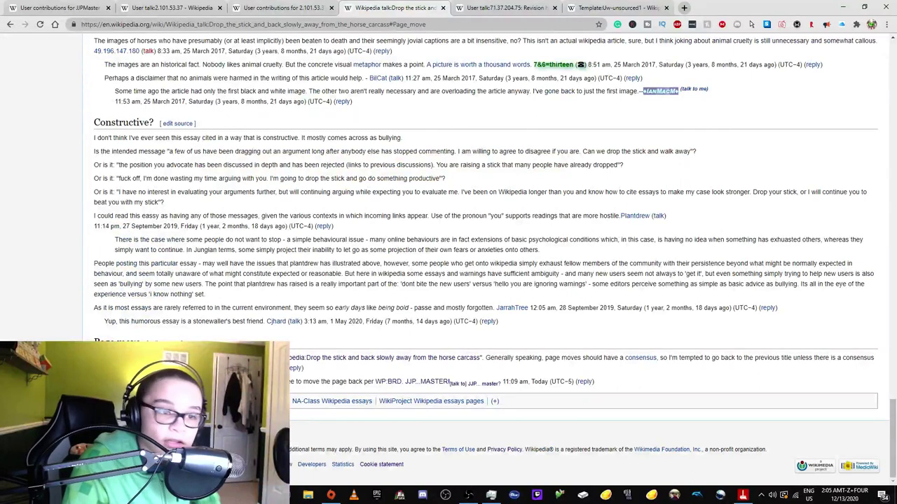
Switch back to Huggle and review the queued diffs for Stormbreaker, 1986 Alberta general election and Kumar Sanu.
key(alt+Tab)
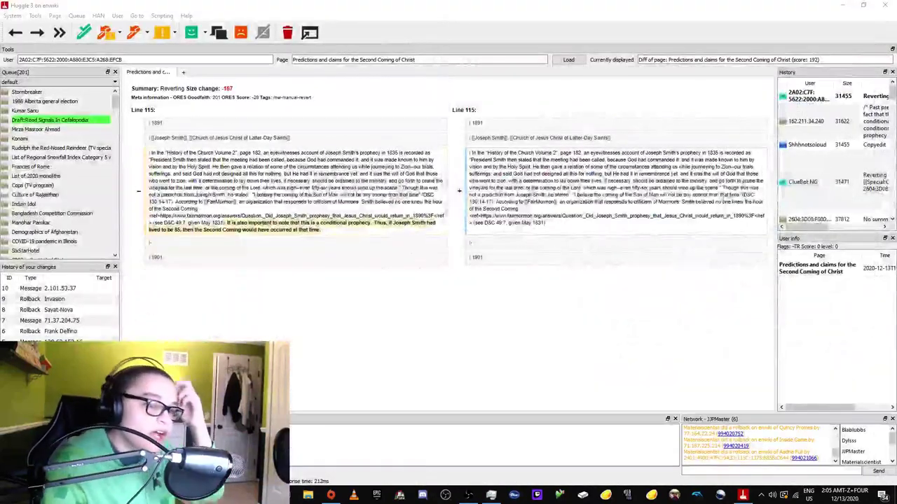
click(27, 92)
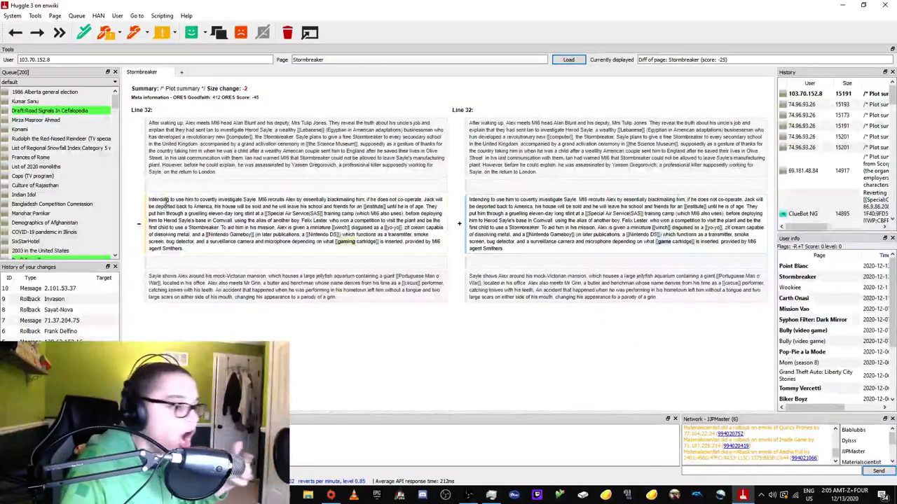
click(52, 92)
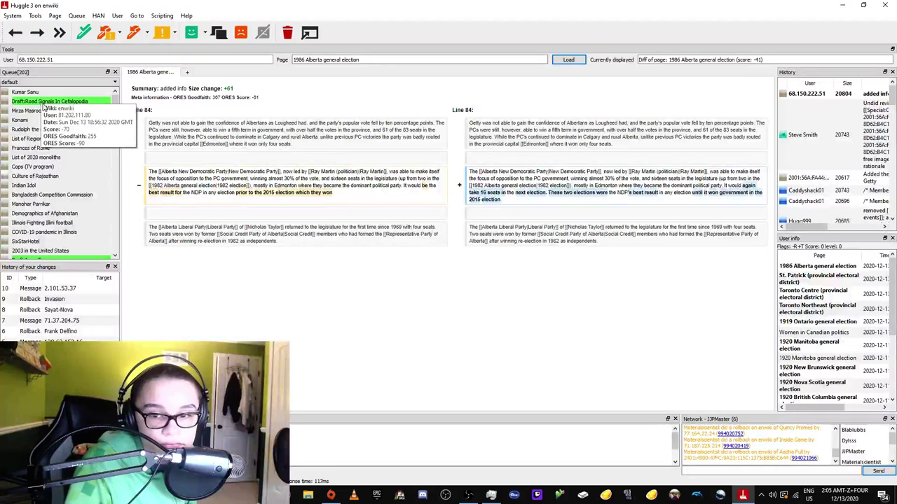
click(24, 95)
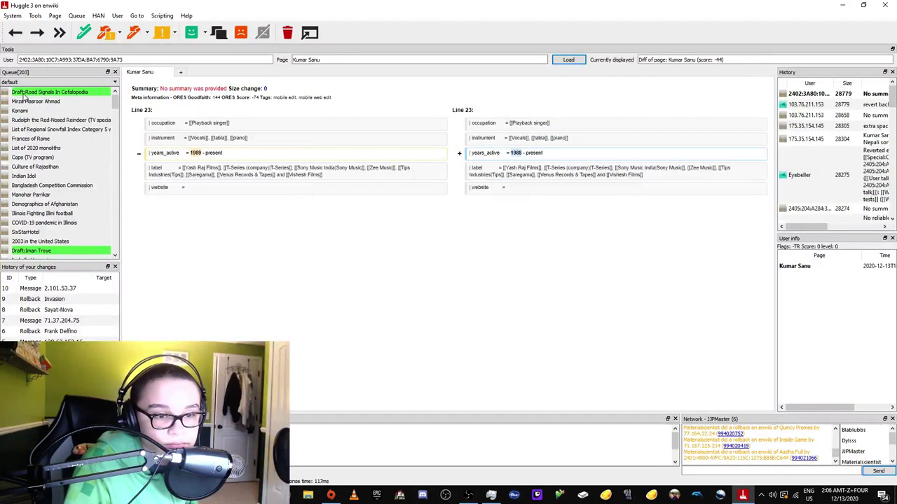
Review the Mirza Masroor Ahmad diff and look through the revert-and-warn reasons without applying one.
click(25, 101)
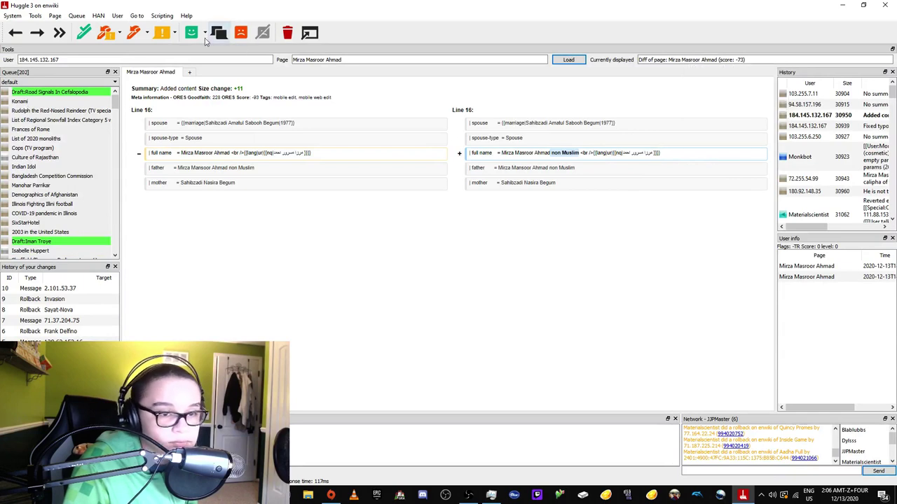
click(121, 34)
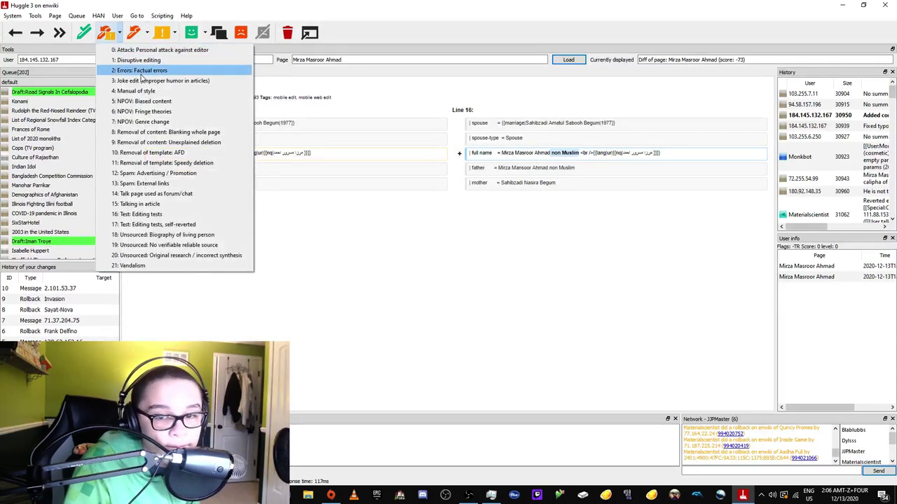
click(380, 199)
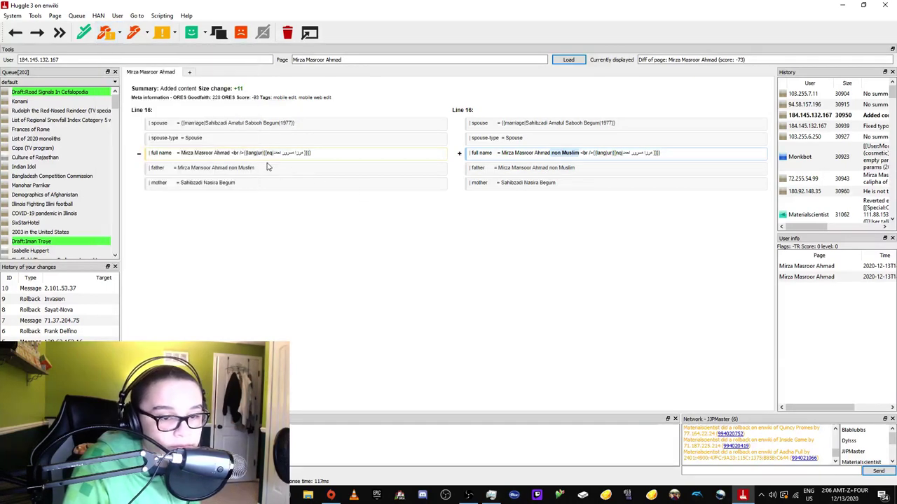
Review the queued diffs for Konami, Rudolph the Red-Nosed Reindeer (TV special), List of 2020 monoliths and Isabelle Huppert.
click(89, 99)
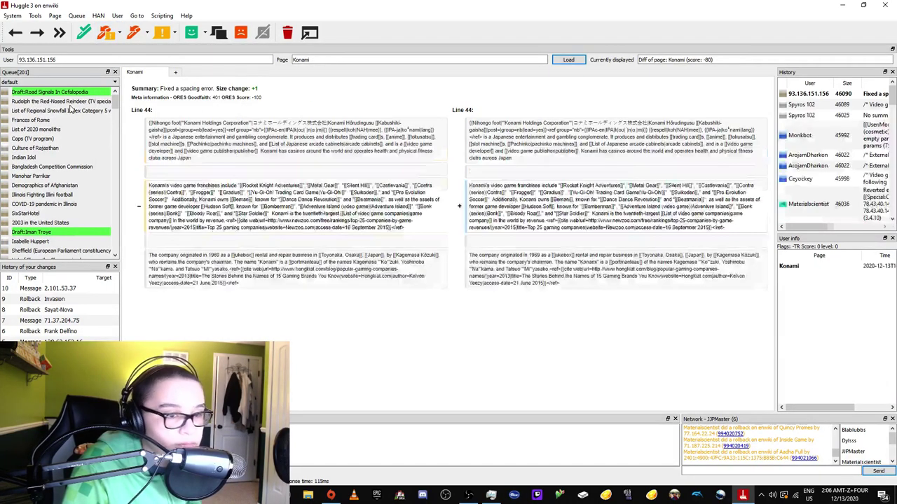
click(40, 102)
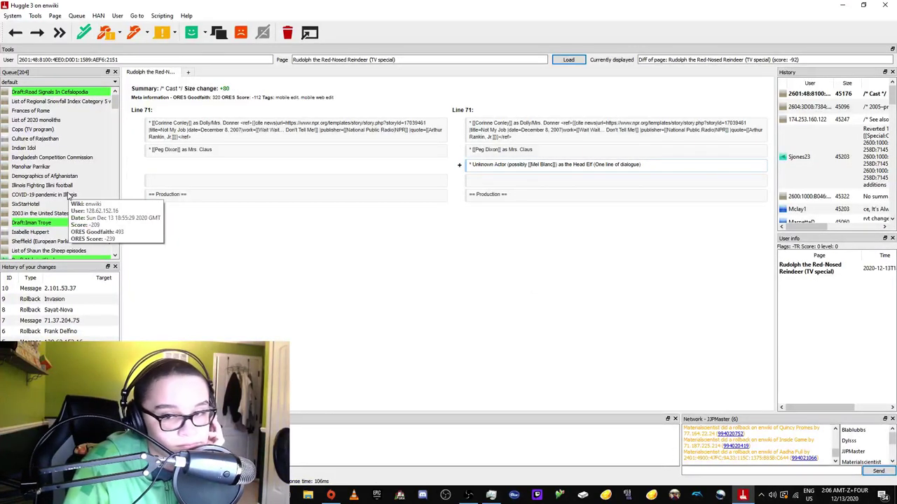
click(59, 120)
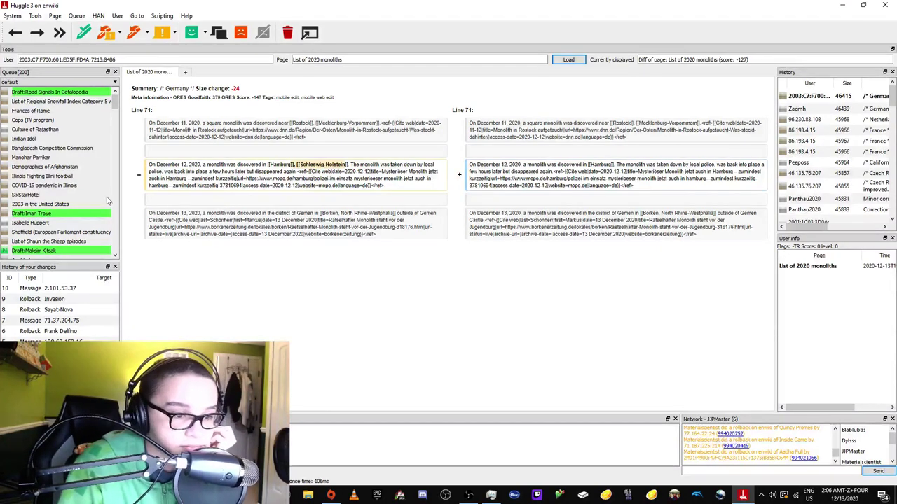
click(62, 221)
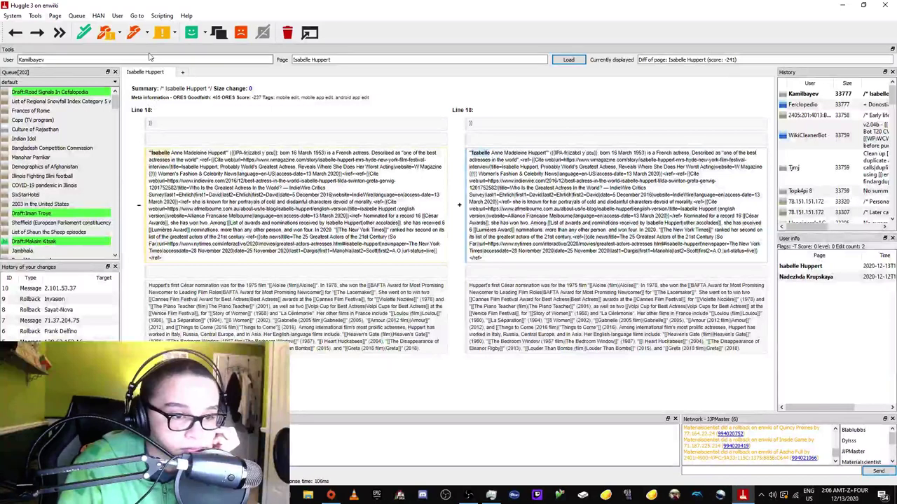
Revert the Isabelle Huppert edit and warn its editor for factual errors.
click(120, 36)
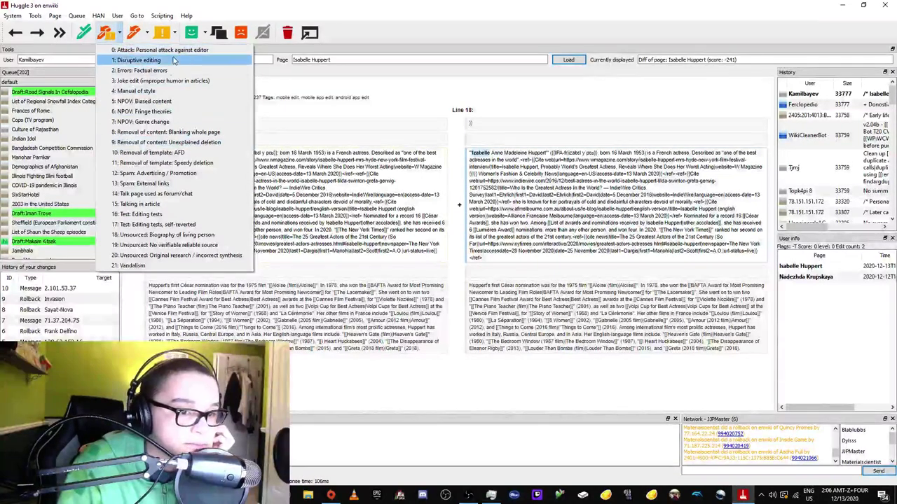
click(135, 71)
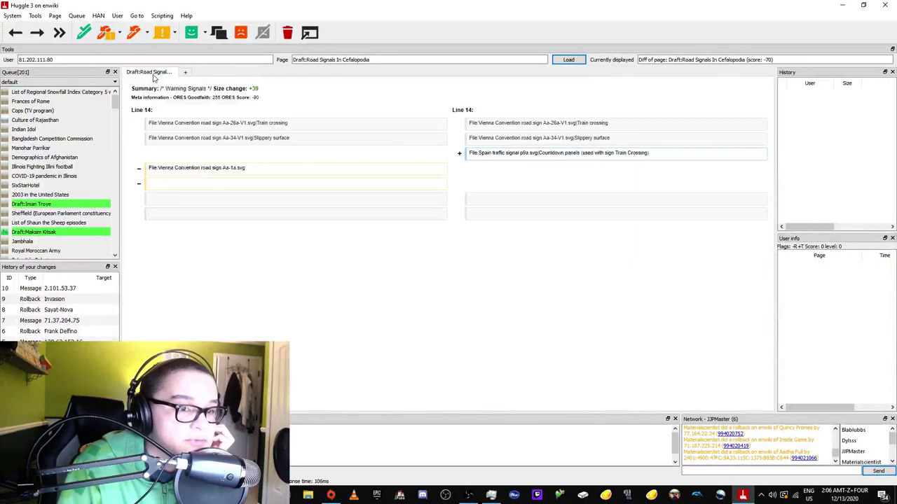
Switch to the browser, view the talk page of the editor warned over Invasion, and open your own contributions list.
key(alt+Tab)
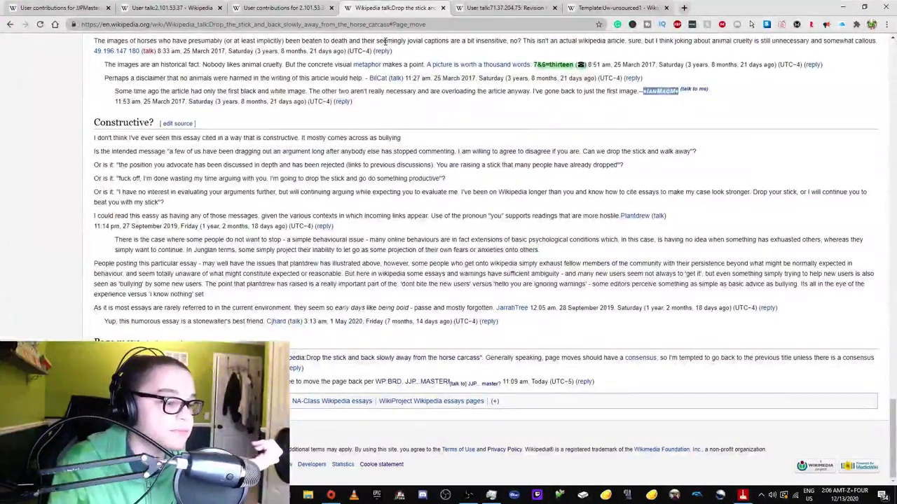
click(175, 8)
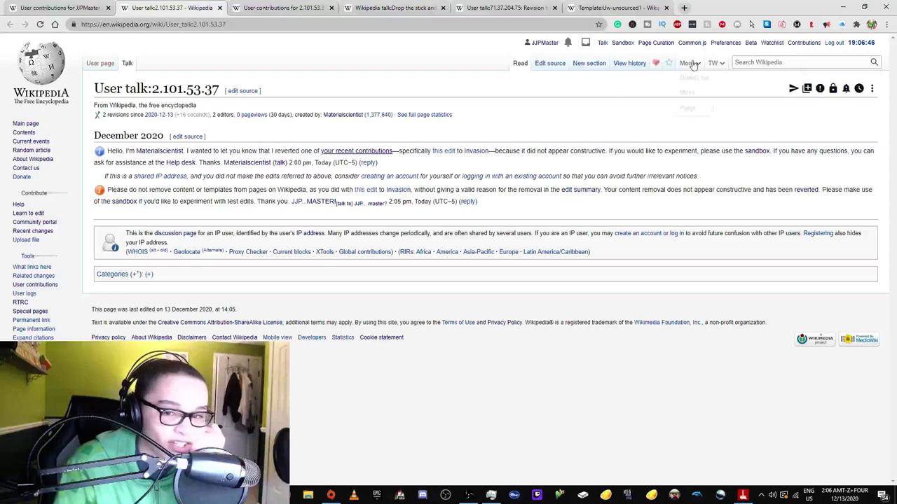
click(796, 44)
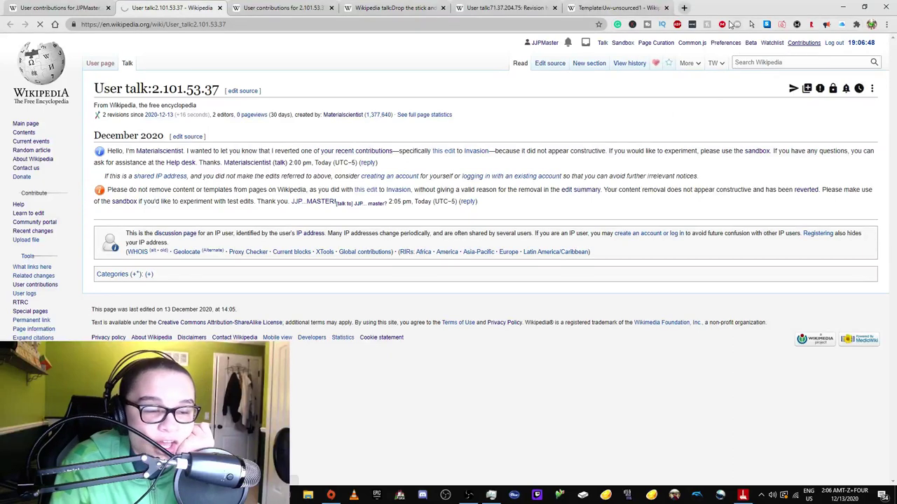
Switch back to Huggle and review the queued diffs for List of Regional Snowfall Index Category 5 winter storms and Nadezhda Krupskaya.
key(alt+Tab)
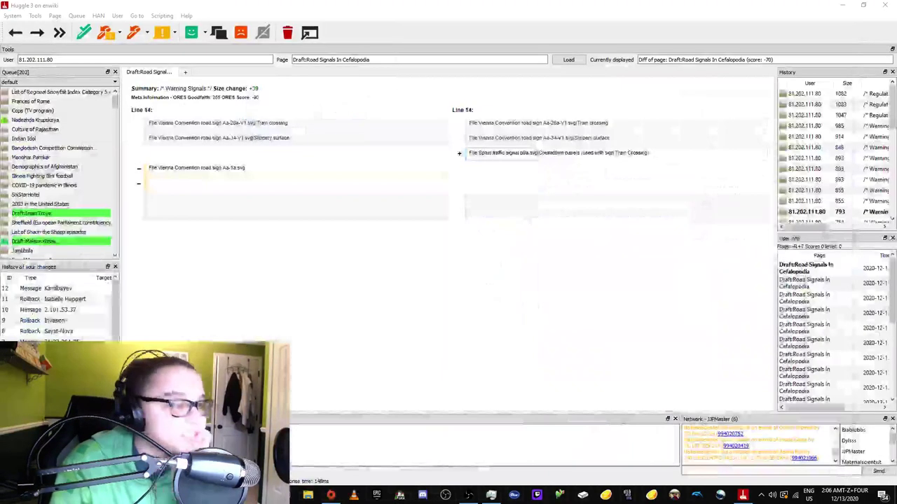
click(82, 92)
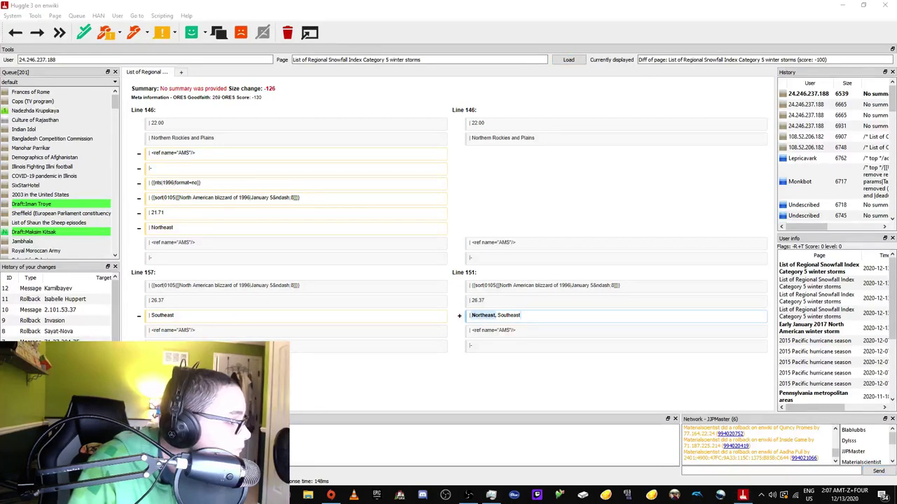
click(31, 110)
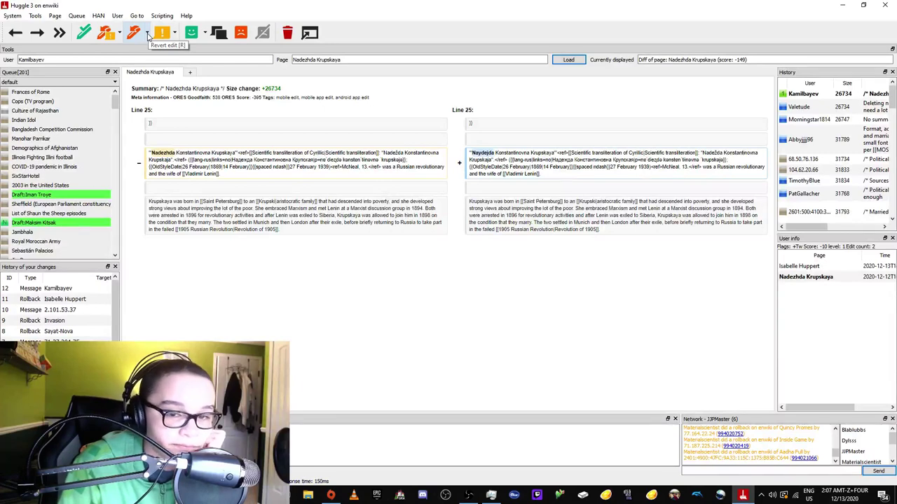
Look through the revert and revert-and-warn reasons for the Nadezhda Krupskaya edit without applying one.
click(147, 34)
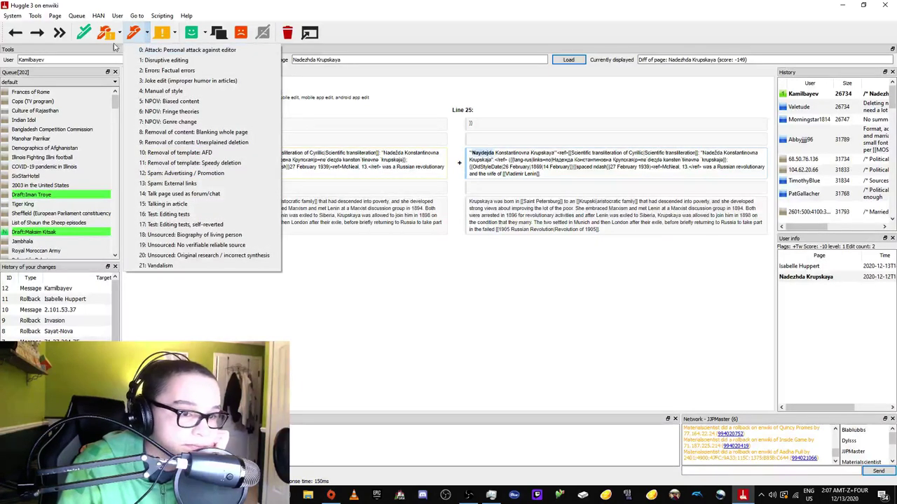
click(120, 34)
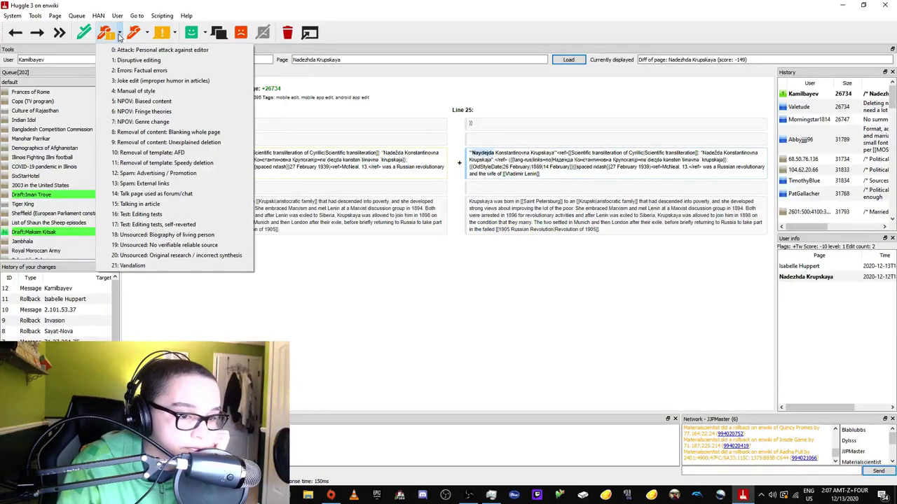
click(137, 60)
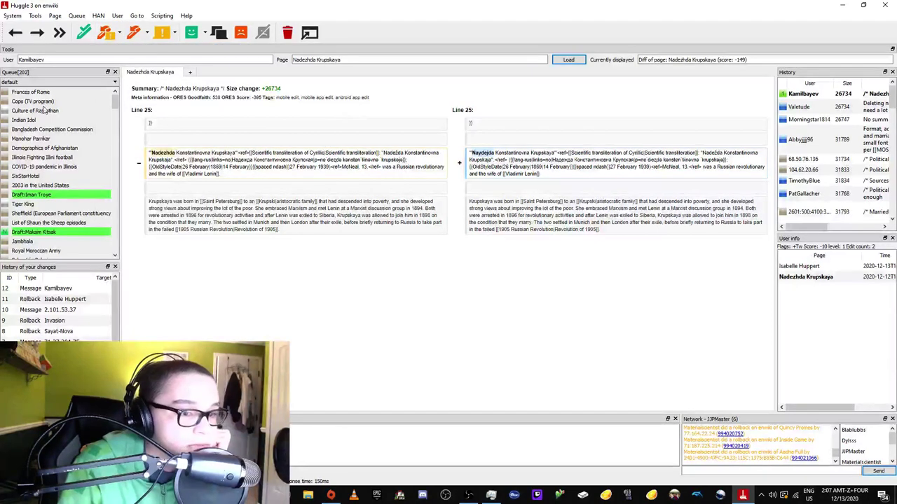
Review the queued diffs for Oil and gas industry in India, Sebastián Palacios, Draft:Maksim Kitsak, Royal Moroccan Army and List of Die Hard characters.
scroll(49, 126, down, 3)
click(45, 204)
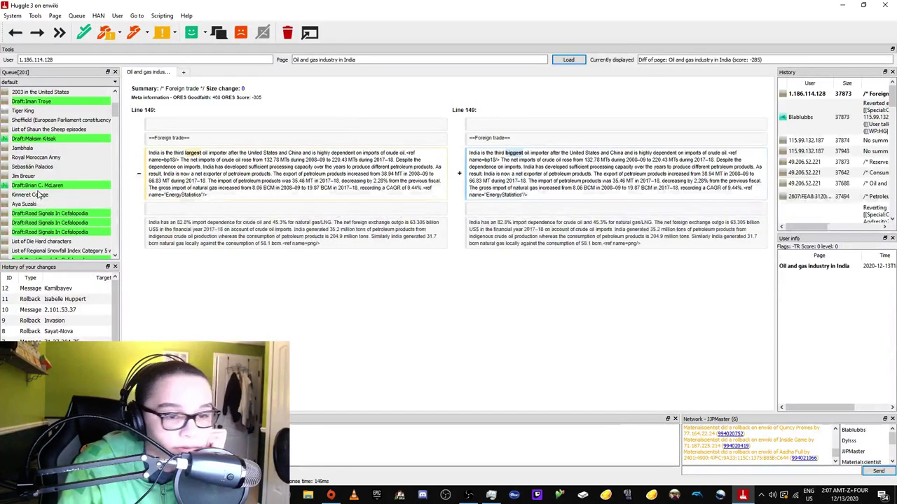
click(51, 167)
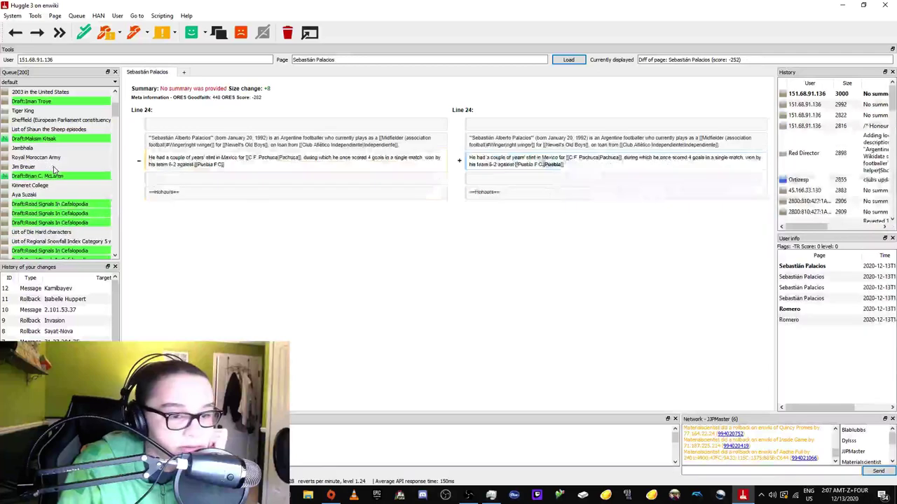
click(28, 138)
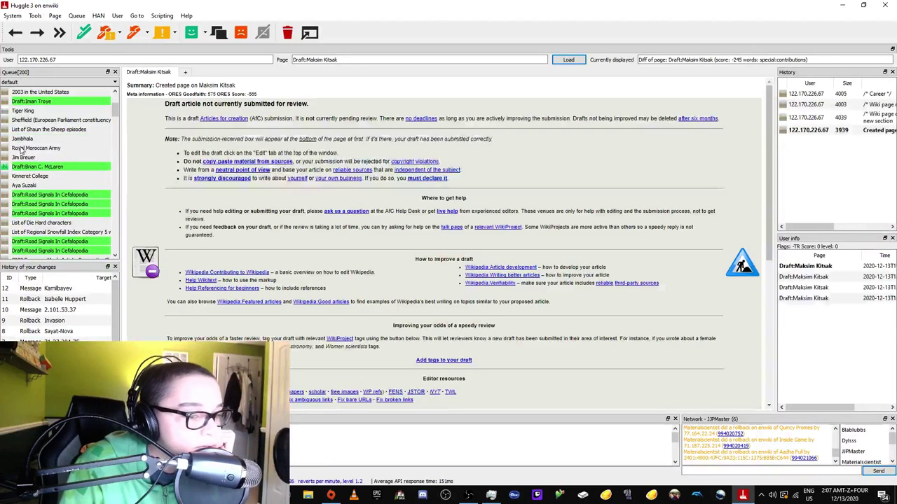
click(21, 148)
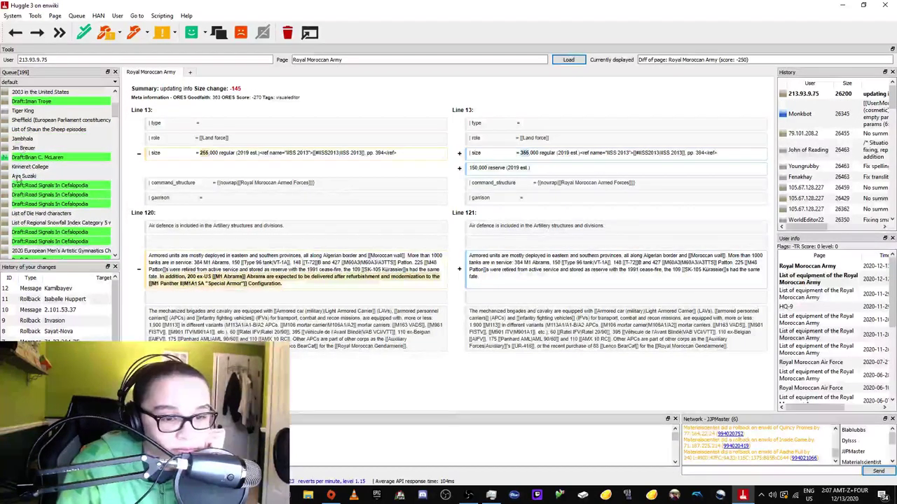
click(35, 213)
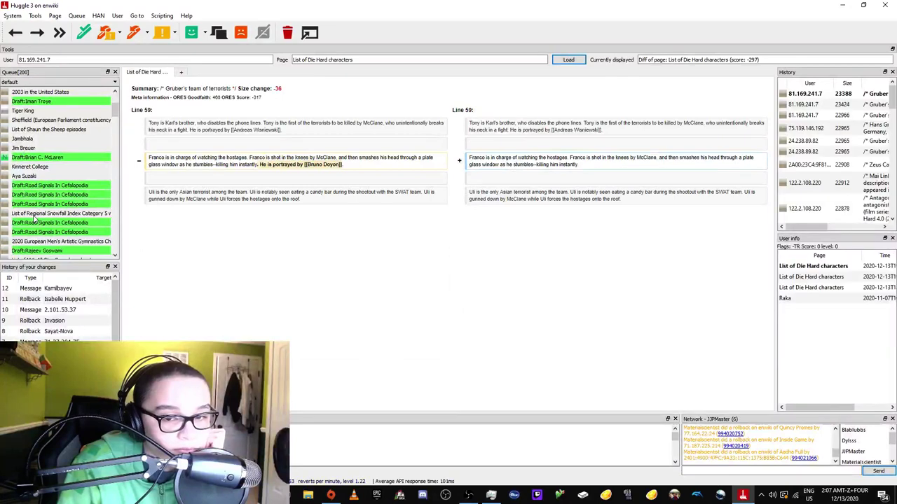
Review the queued diffs for Bangladesh Competition Commission, Demographics of Afghanistan, SixStarHotel and Jambhala.
scroll(28, 216, up, 3)
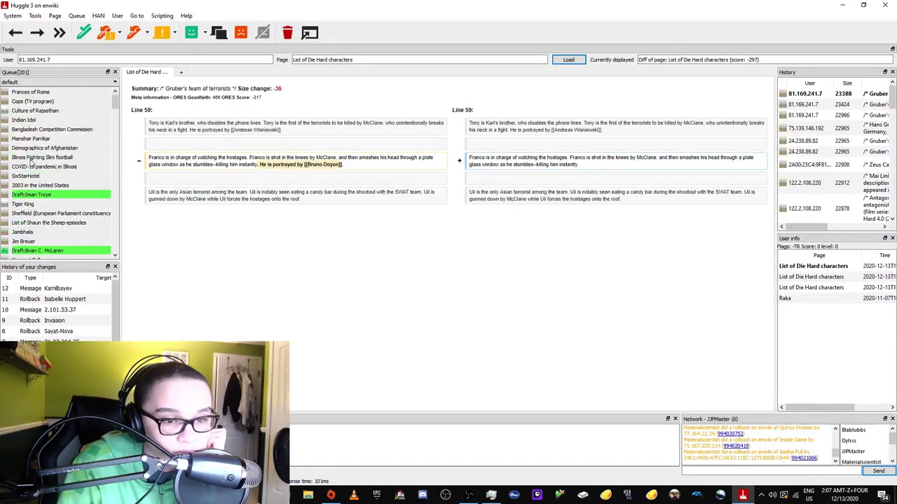
click(39, 130)
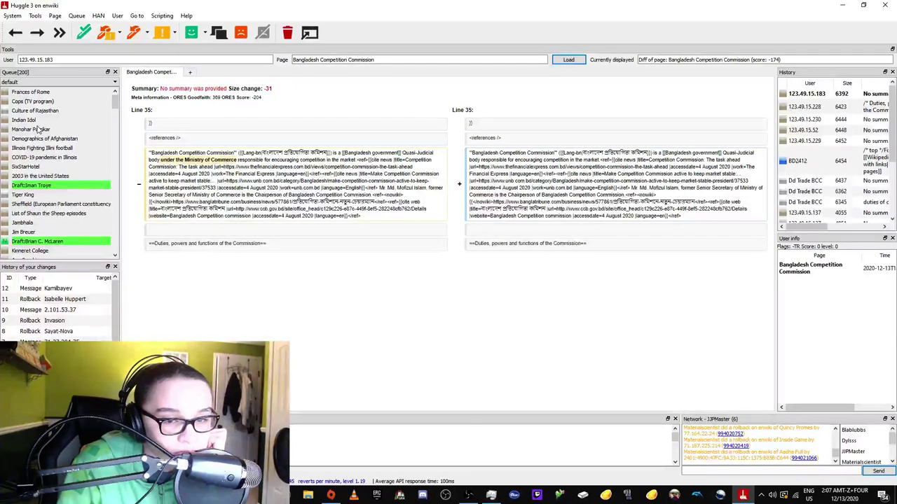
click(33, 130)
click(33, 131)
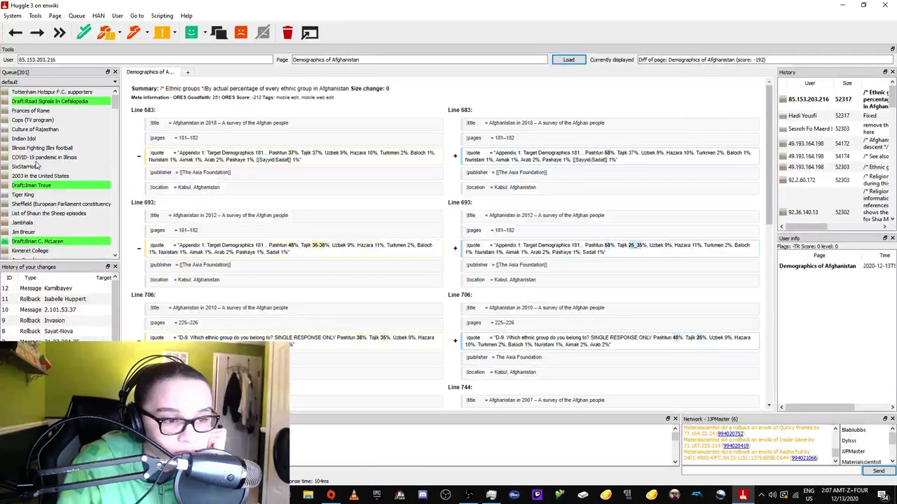
click(35, 159)
click(31, 159)
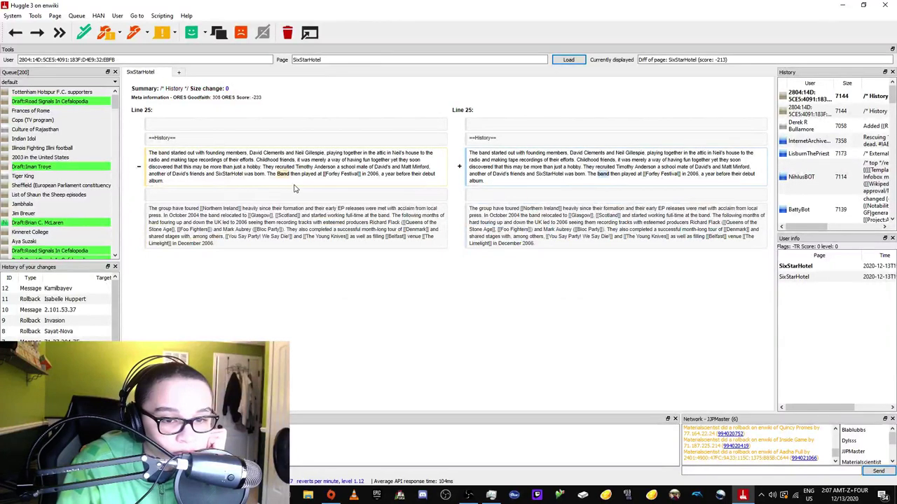
click(42, 204)
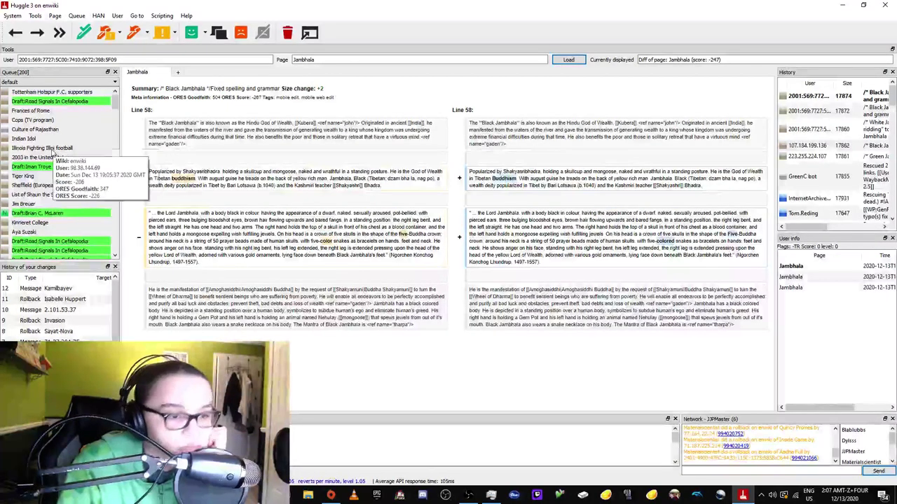
Review the queued diffs for Draft:Road Signals In Cefalopodia, Tiger King, 2003 in the United States, Sheffield (European Parliament constituency) and Cops (TV program).
click(104, 102)
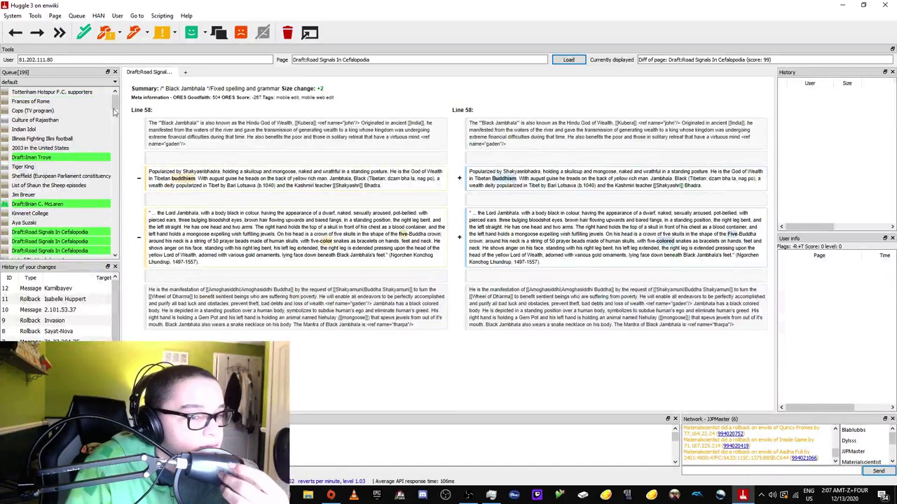
drag(116, 123, 111, 272)
scroll(87, 183, up, 10)
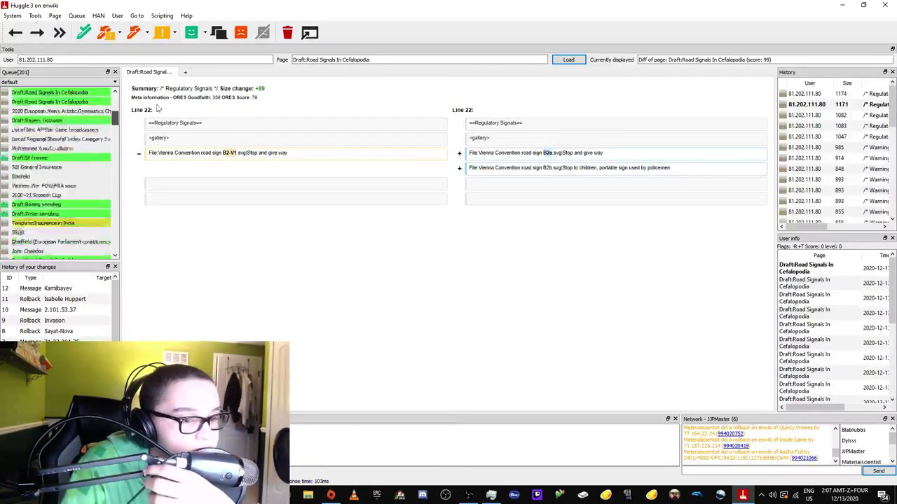
click(87, 167)
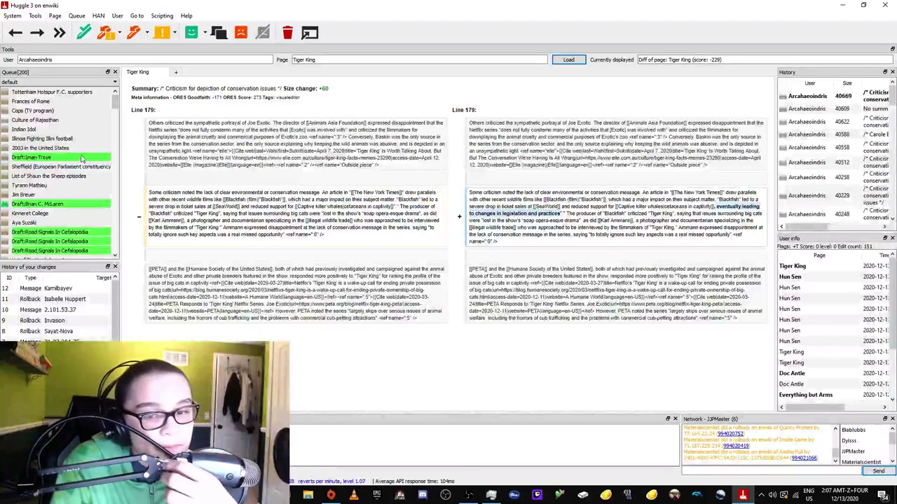
click(76, 148)
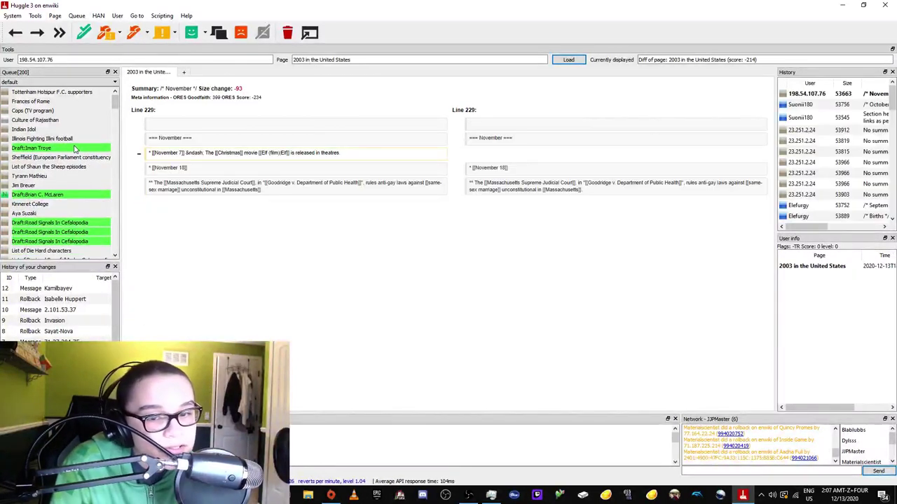
click(70, 157)
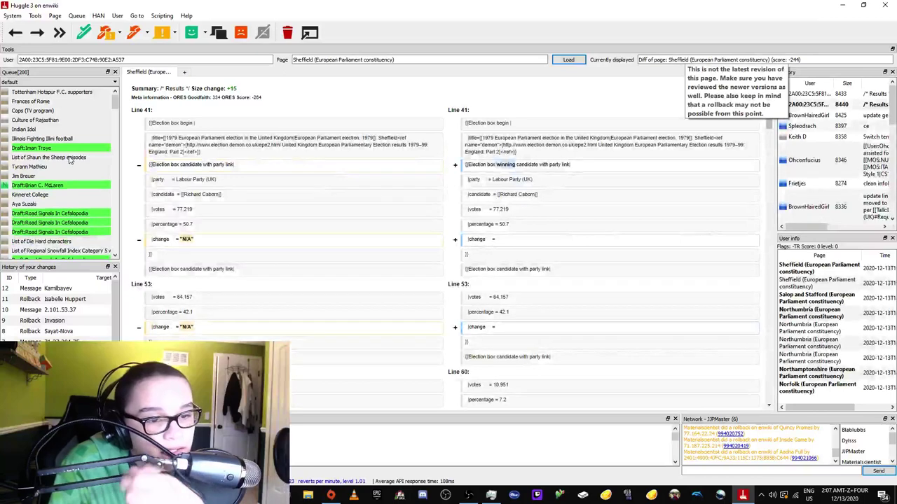
key(space)
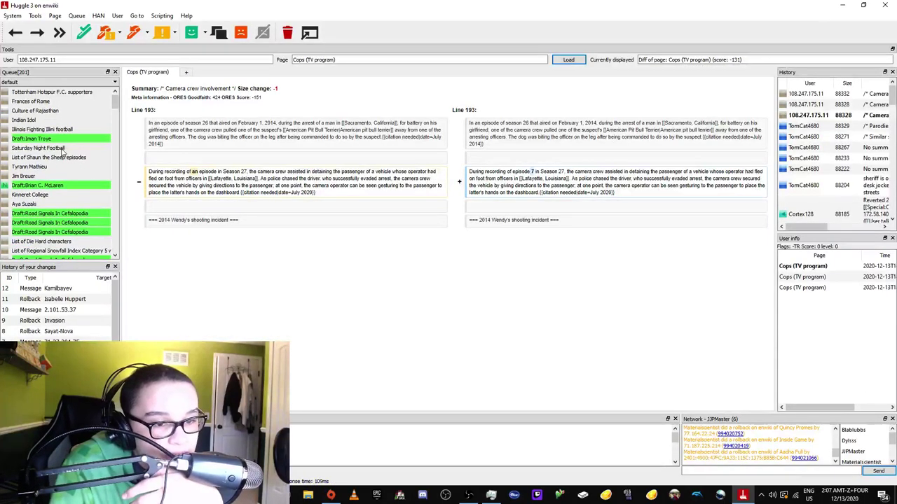
Review the Culture of Rajasthan diff, revert the edit and warn its editor for unexplained removal of content.
click(40, 113)
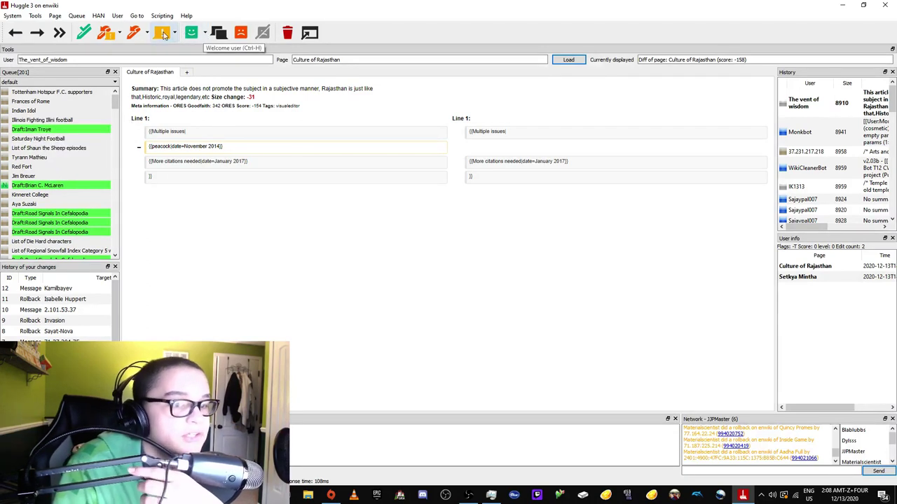
click(120, 32)
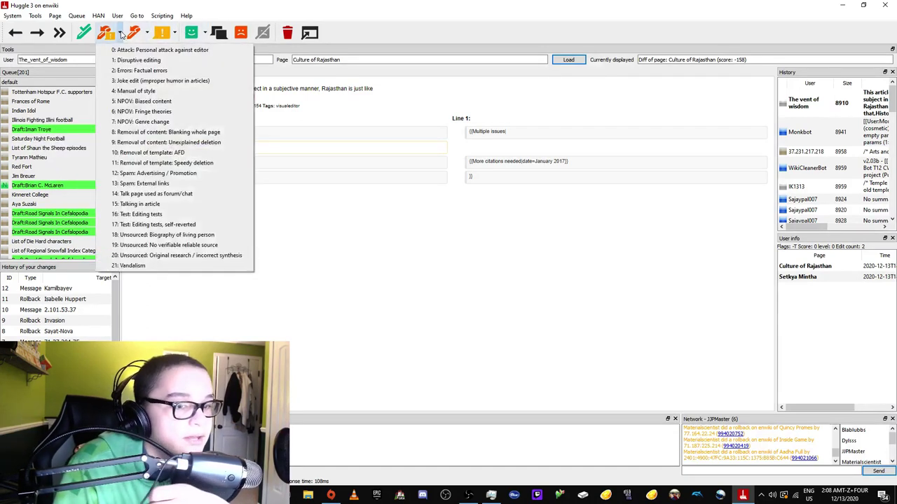
click(201, 142)
Switch to the browser, open your own contributions list and look through the recent reverts and warnings.
key(alt+Tab)
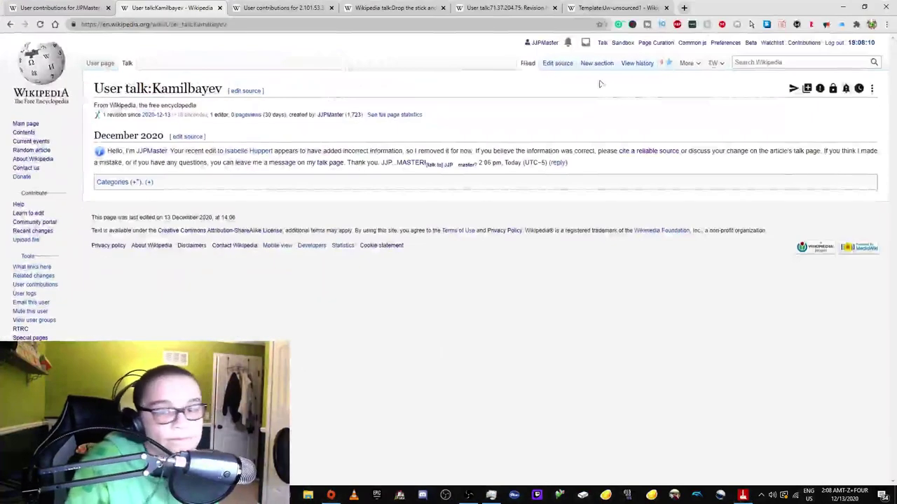
click(806, 44)
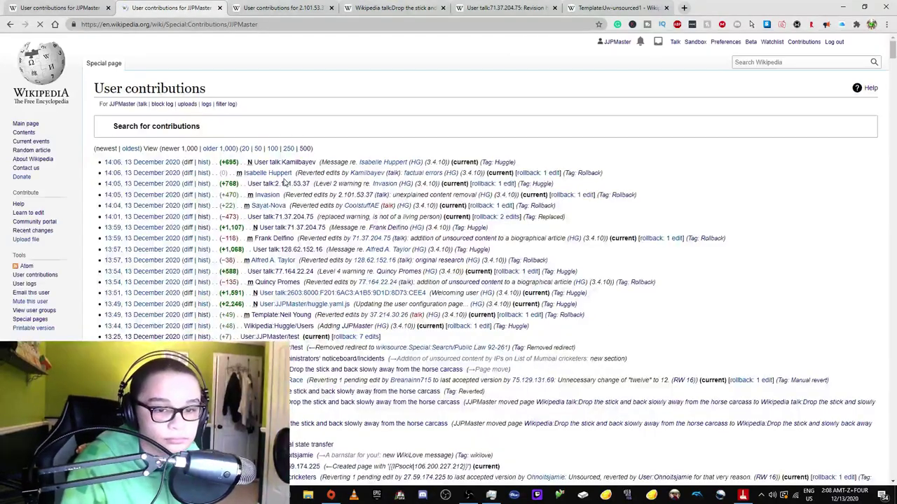
scroll(340, 213, down, 4)
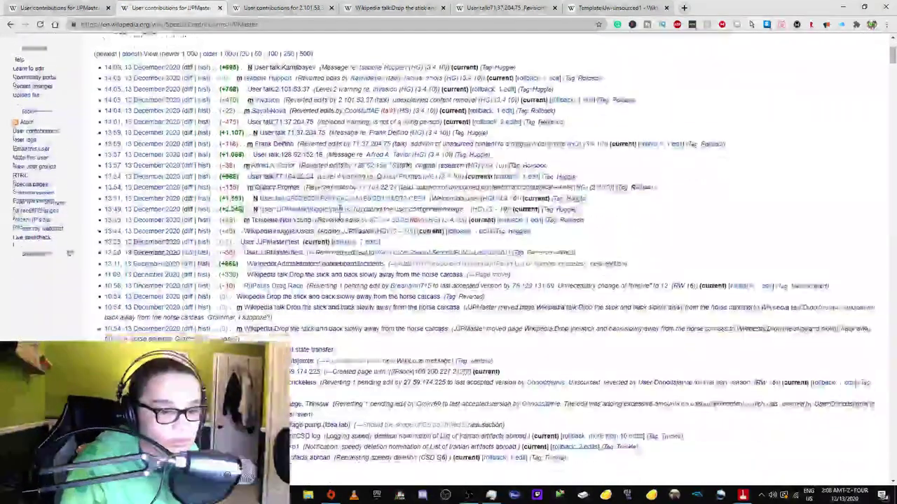
scroll(339, 215, up, 1)
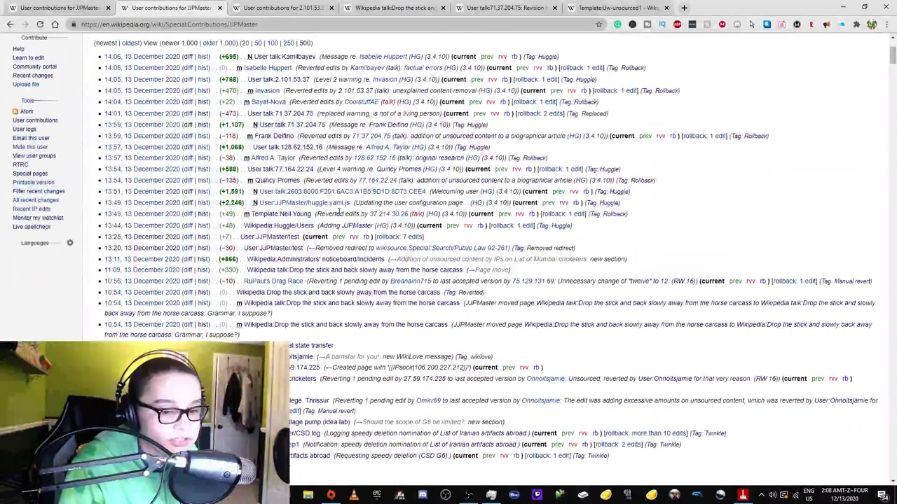
scroll(361, 257, up, 2)
Reload the contributions list and view the talk page carrying the message about the Isabelle Huppert edit.
click(40, 24)
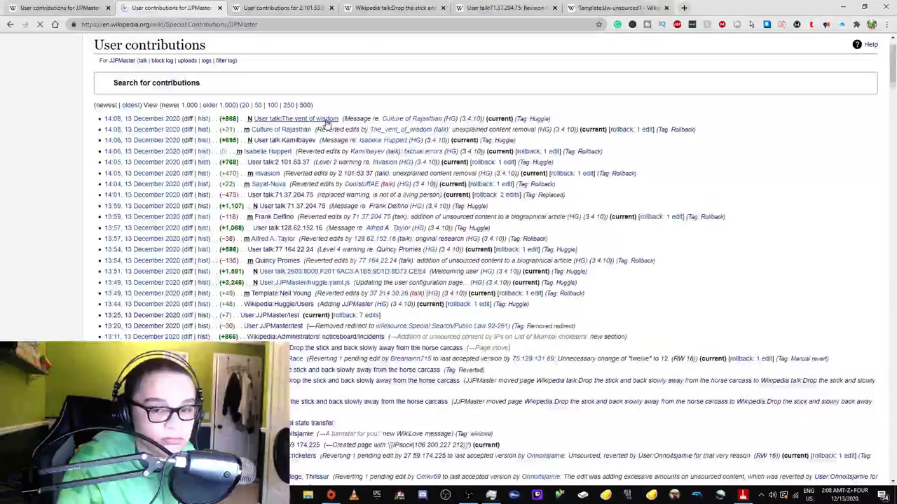
right_click(326, 123)
click(340, 126)
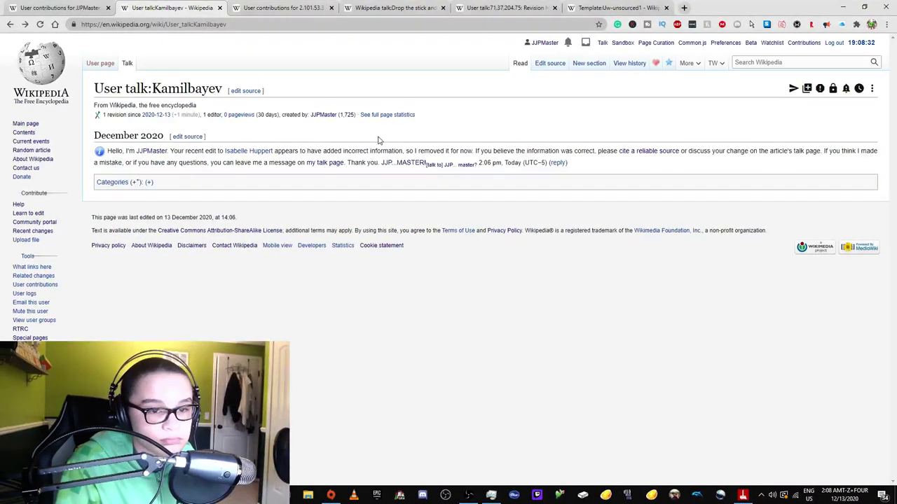
Open the talk page with the warning about the Culture of Rajasthan edit and view the linked article.
click(26, 25)
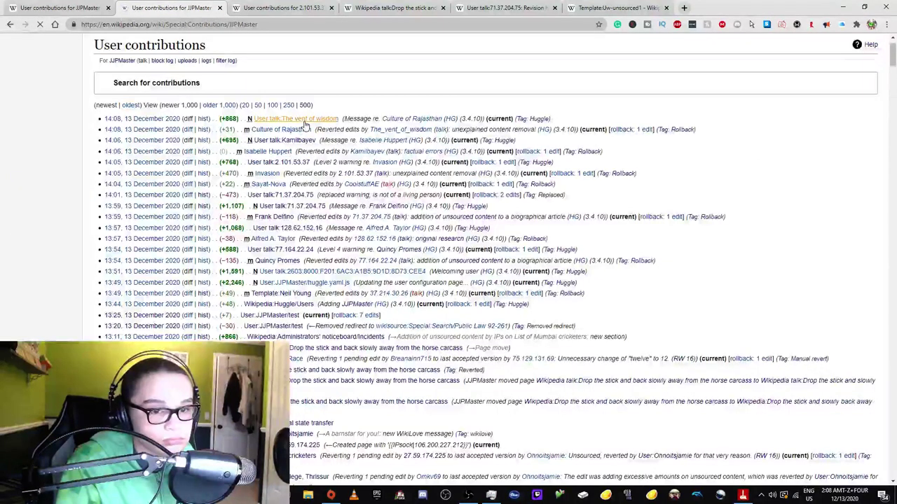
click(304, 120)
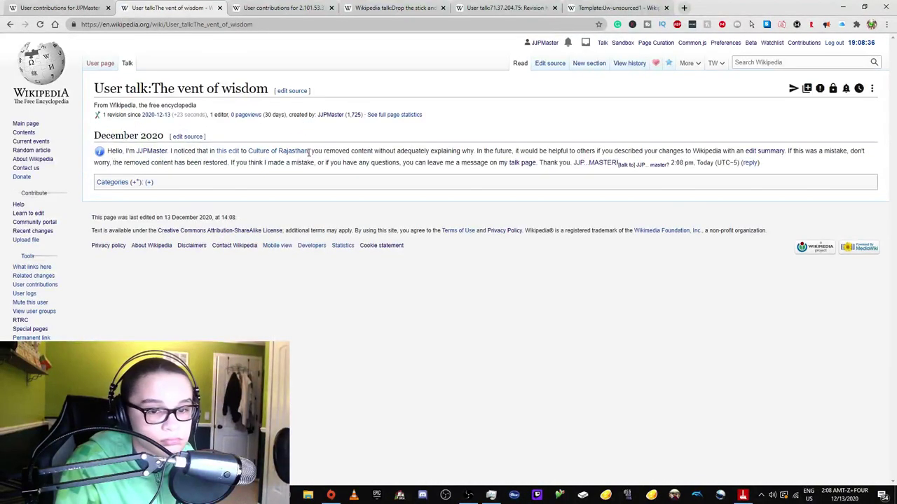
mouse_move(306, 157)
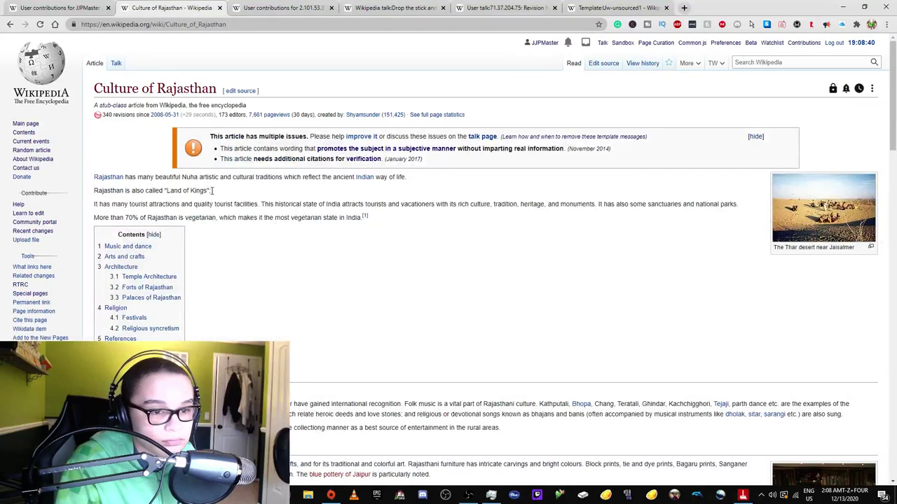
scroll(206, 236, down, 1)
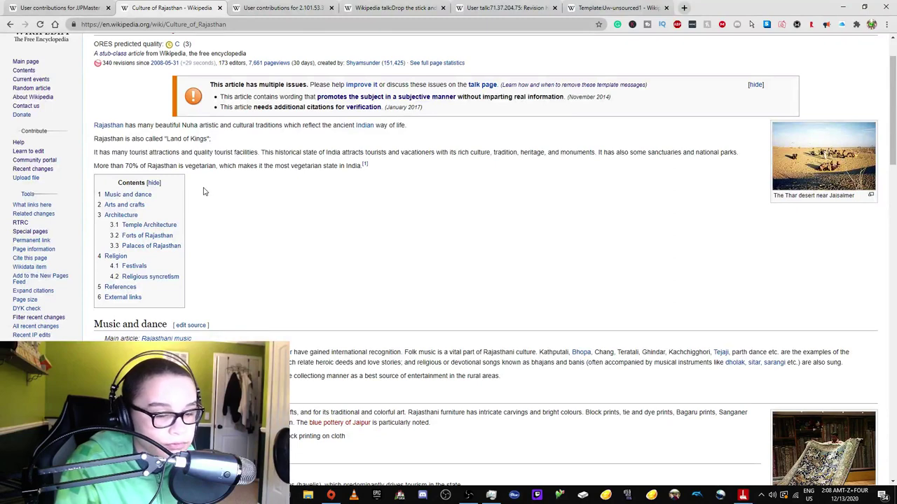
scroll(511, 99, up, 1)
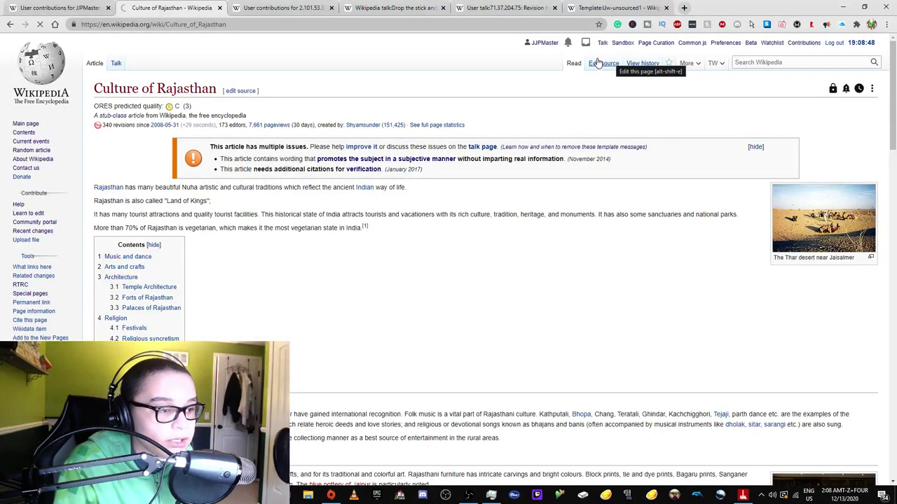
Open the revision history of Culture of Rajasthan and look through it down to the oldest revisions.
key(alt+shift+h)
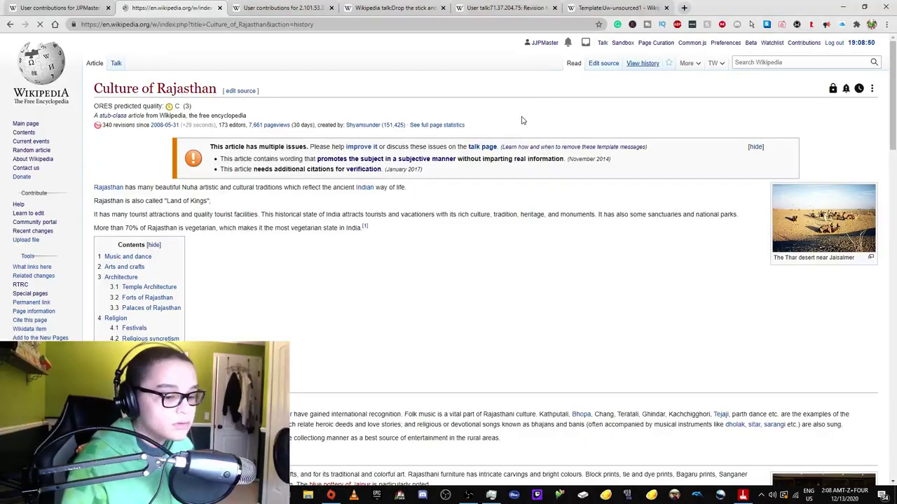
scroll(490, 152, down, 10)
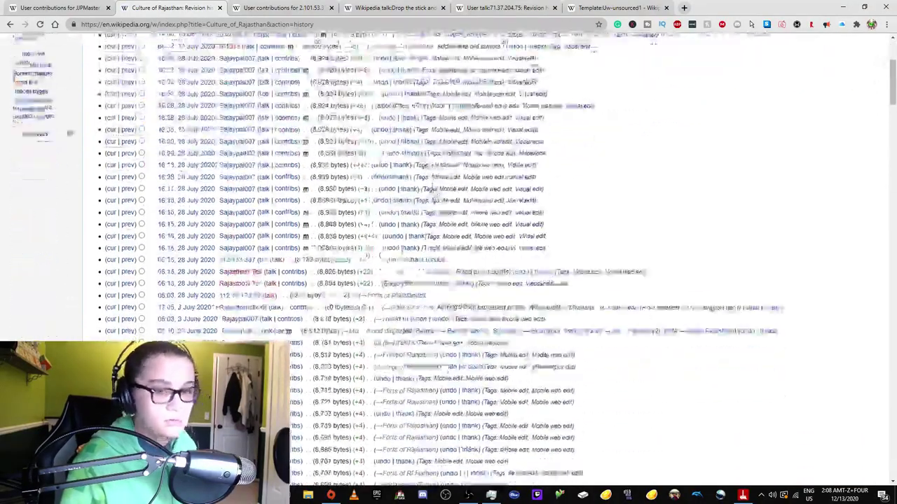
scroll(435, 198, down, 15)
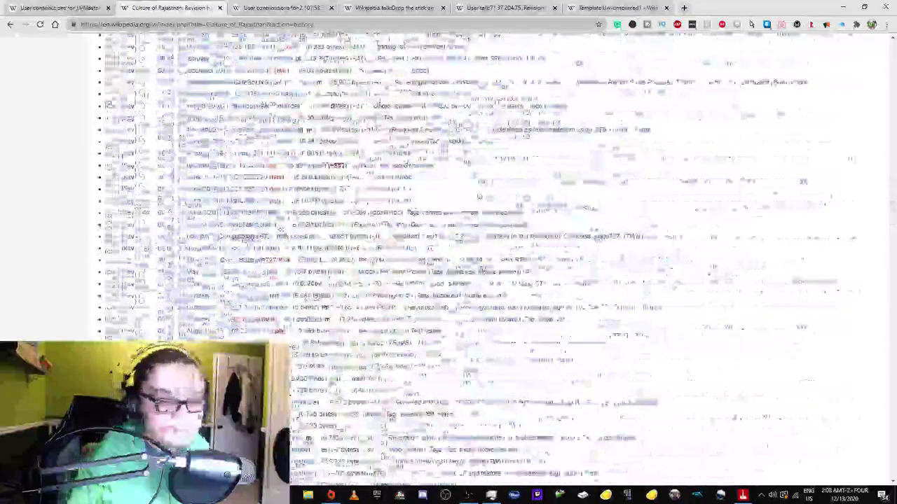
scroll(477, 239, down, 10)
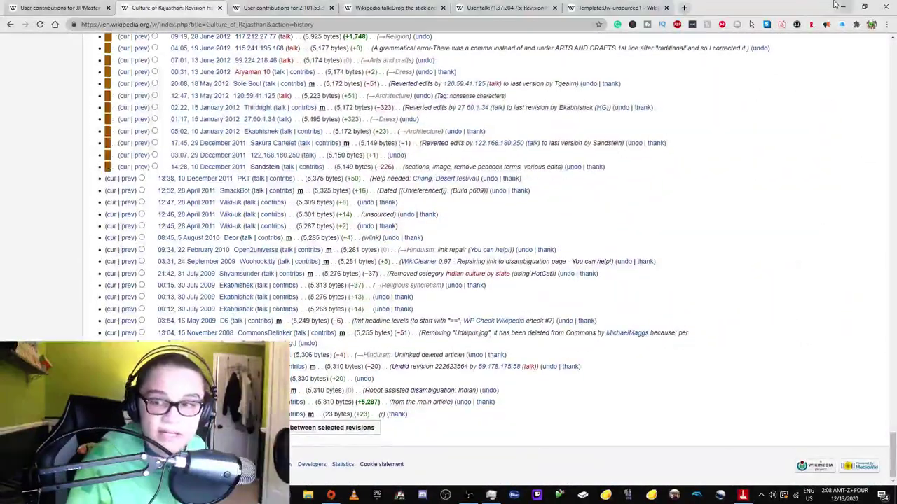
Switch to Huggle and review the queued diffs for Saturday Night Football, Setkya Mintha and Frances of Rome.
key(alt+Tab)
click(81, 139)
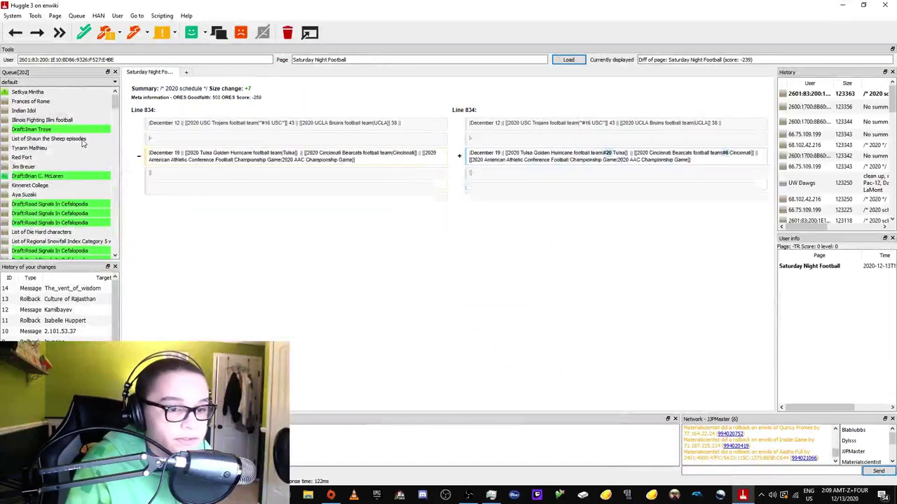
key(space)
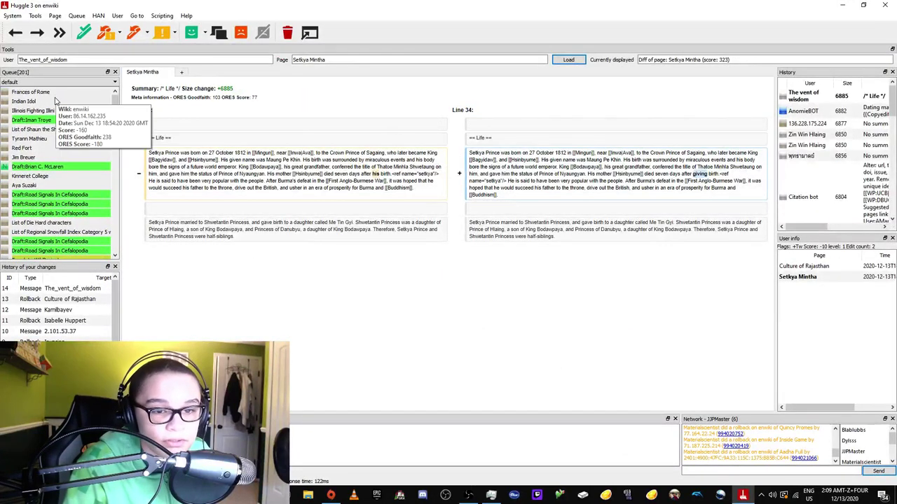
click(48, 93)
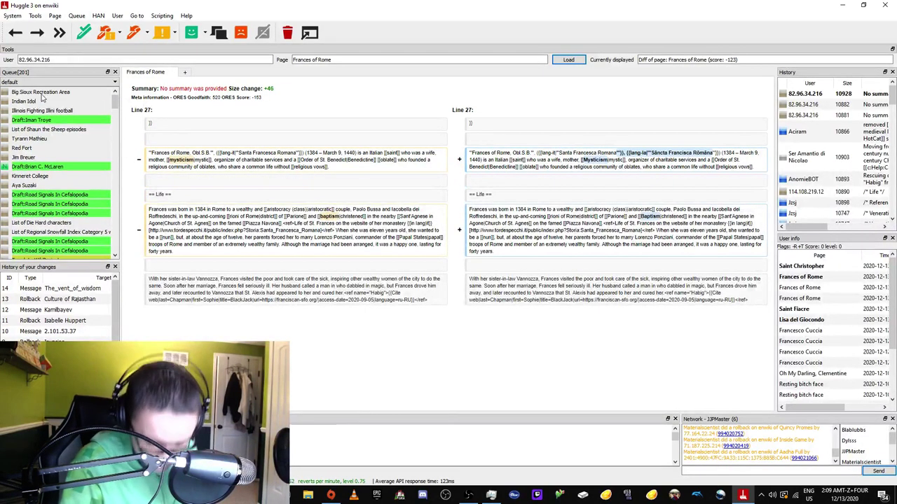
Review the Big Sioux Recreation Area diff, revert the added reservation text and warn its editor for Spam: Advertising / Promotion.
key(space)
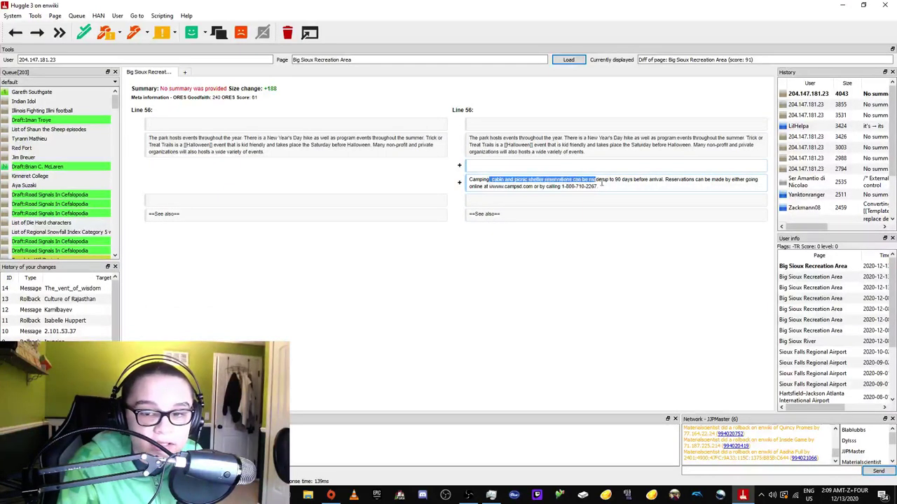
drag(601, 182, 622, 190)
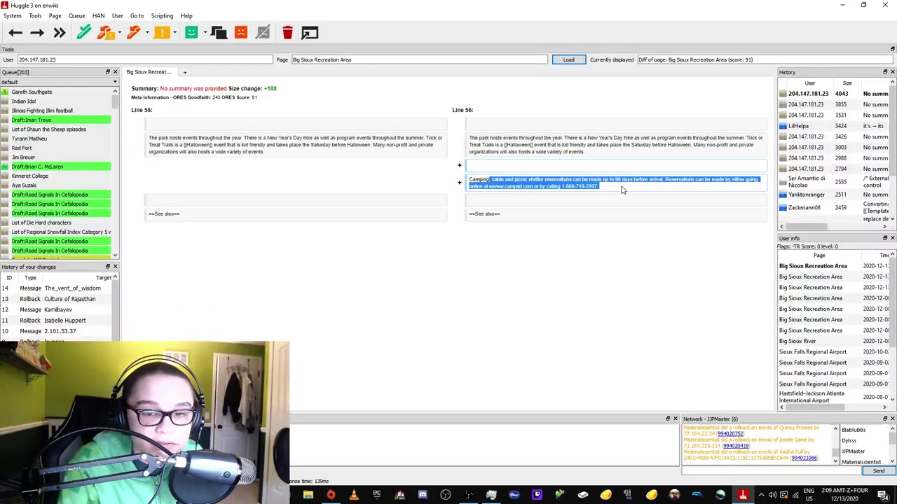
click(148, 33)
click(120, 33)
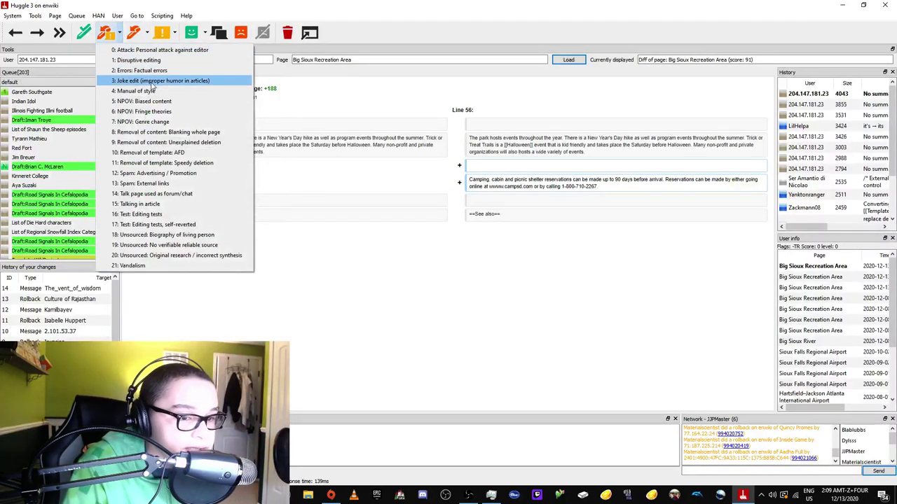
click(156, 173)
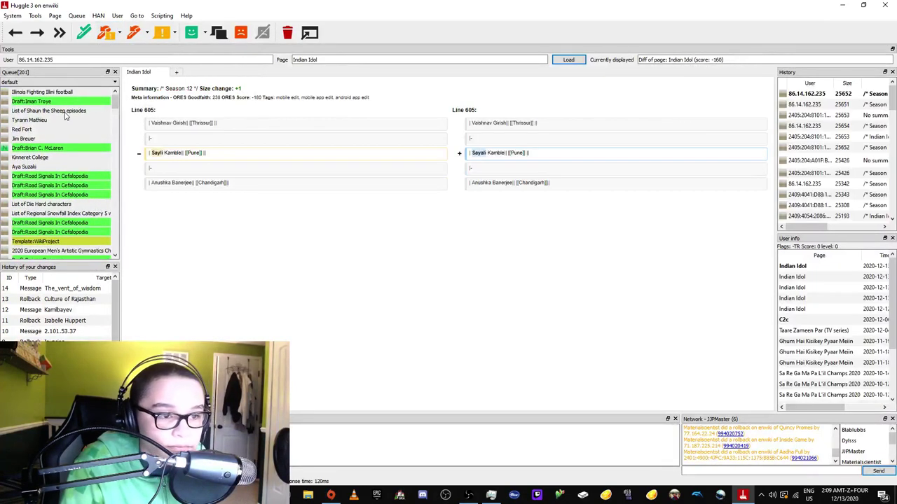
Review the queued diffs for List of Shaun the Sheep episodes, Tyrann Mathieu and Red Fort.
click(63, 112)
click(64, 114)
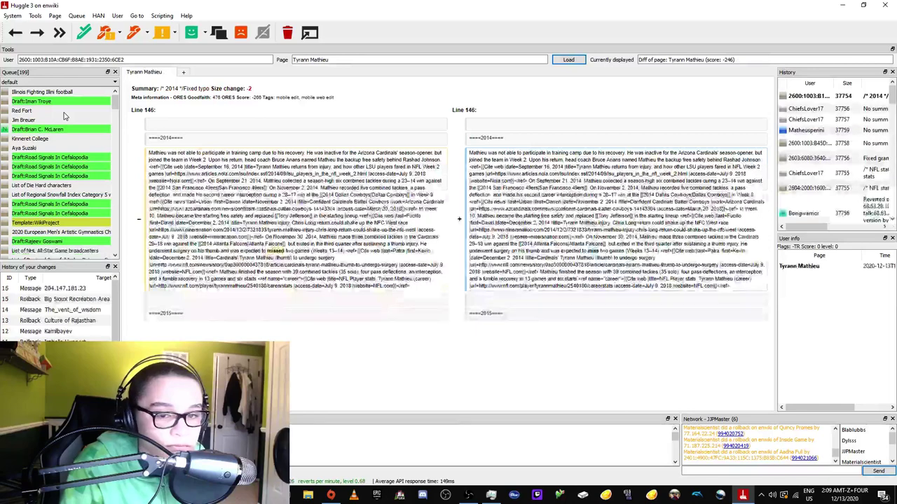
click(63, 112)
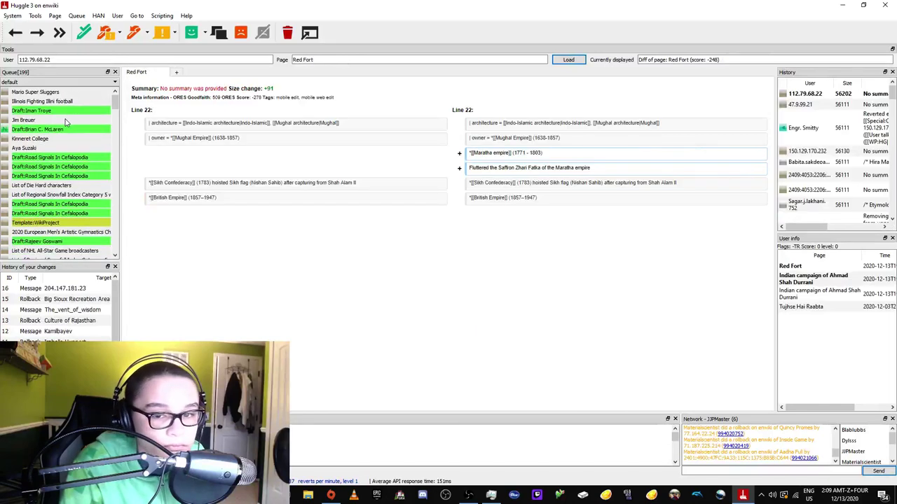
Review the Kinneret College spelling correction and send its editor a welcome message.
click(44, 139)
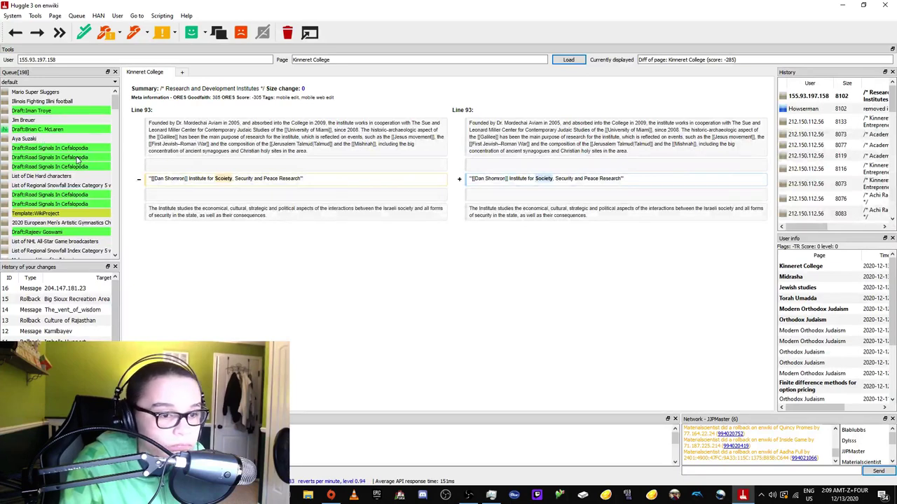
scroll(90, 158, down, 4)
click(188, 37)
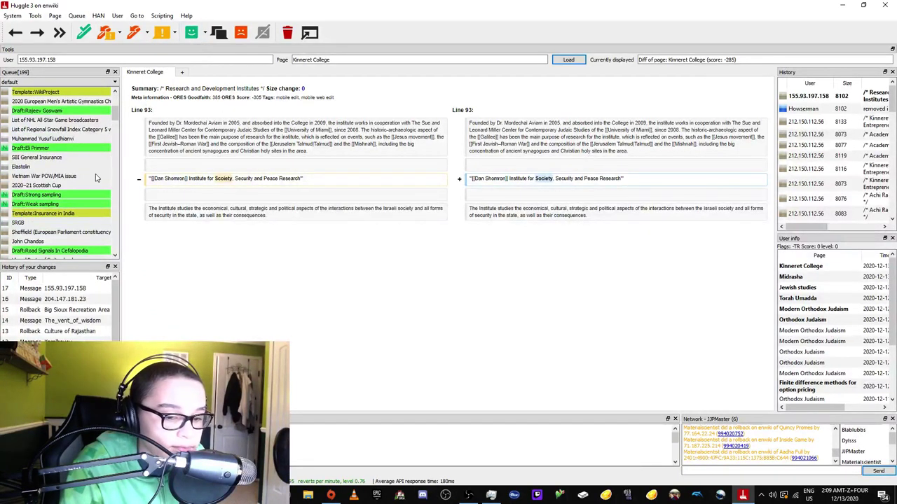
Review the queued diffs for Sheffield (European Parliament constituency), List of Walt Disney Studios films and Small Axe (miniseries).
scroll(95, 176, down, 2)
click(69, 177)
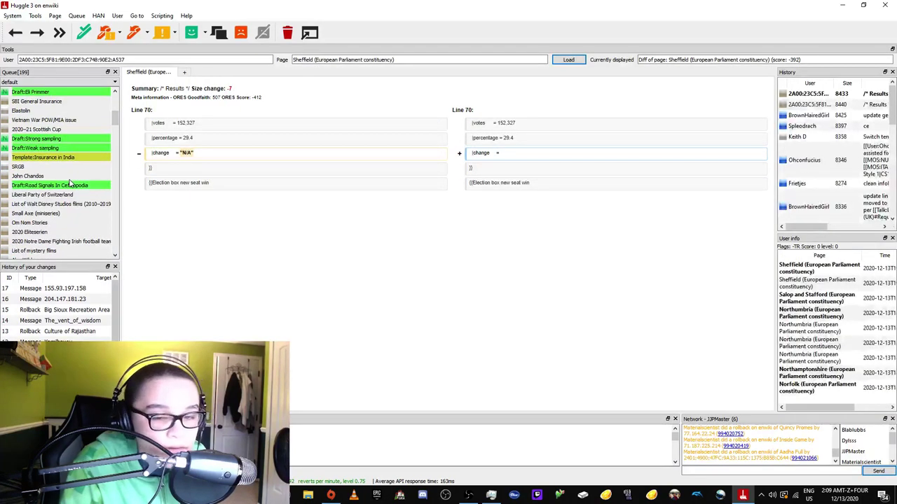
click(73, 204)
click(69, 210)
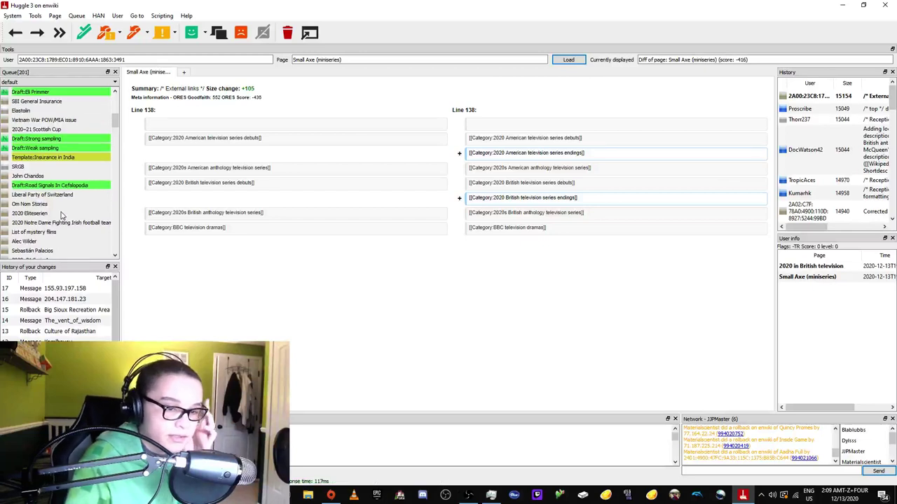
Review the queued diffs for List of mystery films, 2020 Notre Dame Fighting Irish football team, Alec Wilder and Sebastián Palacios.
scroll(66, 213, down, 3)
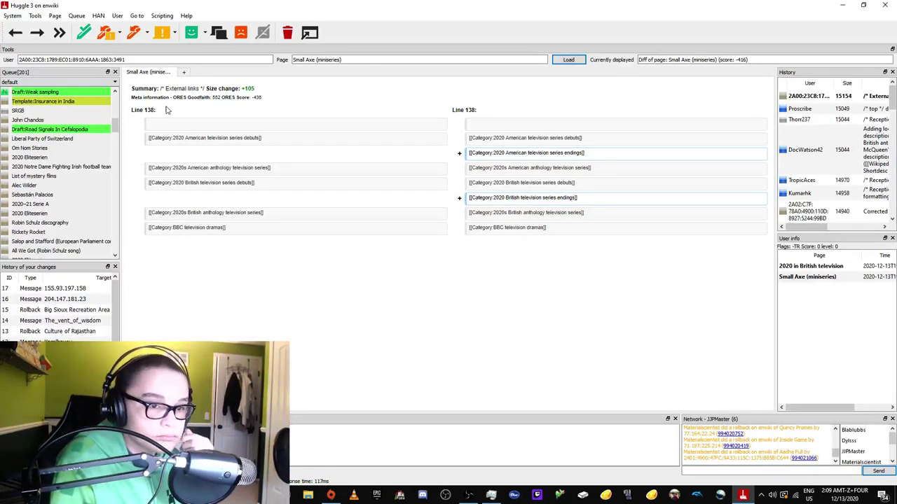
click(60, 176)
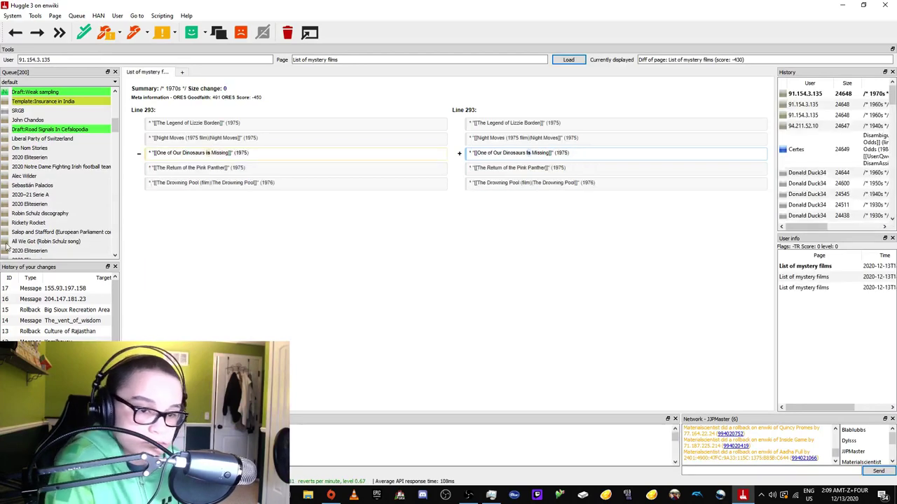
click(60, 176)
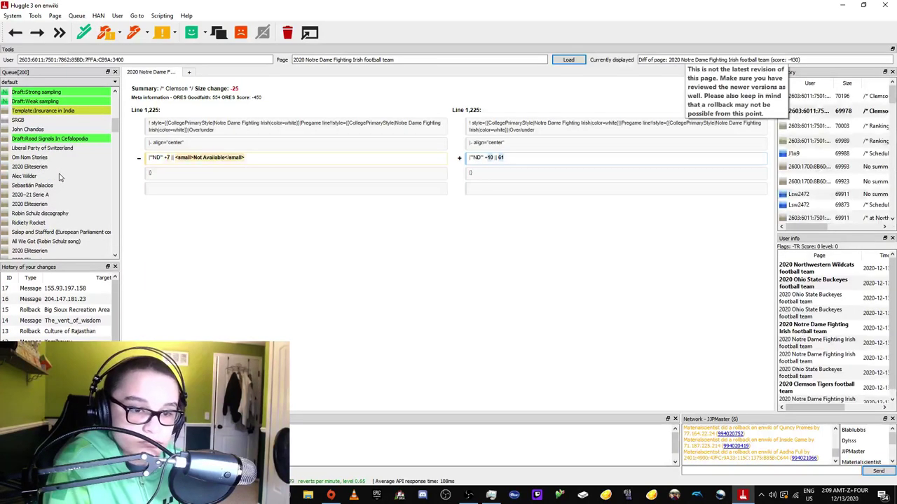
click(57, 177)
click(54, 177)
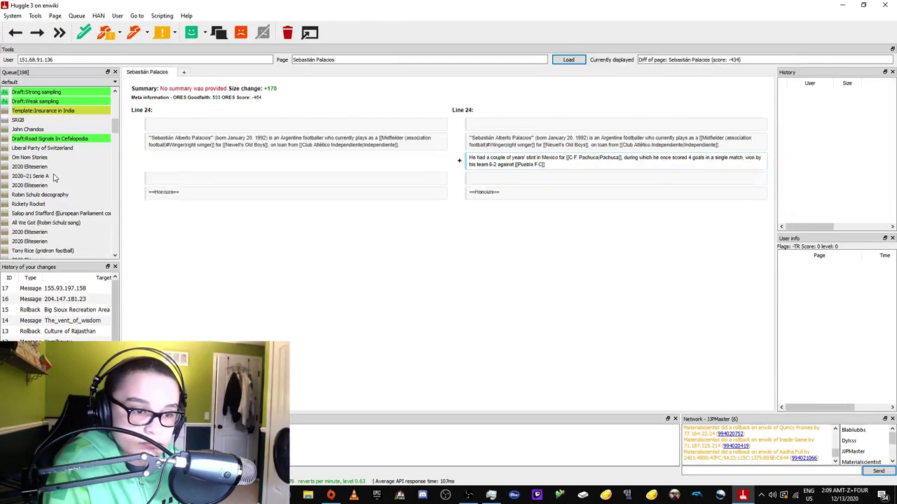
Review the diffs for Template:Interlanguage varieties, the 2020–21 Belgian First Division A table template, Sohmer and Company Piano Factory and 2020–21 Bundesliga.
scroll(54, 177, down, 4)
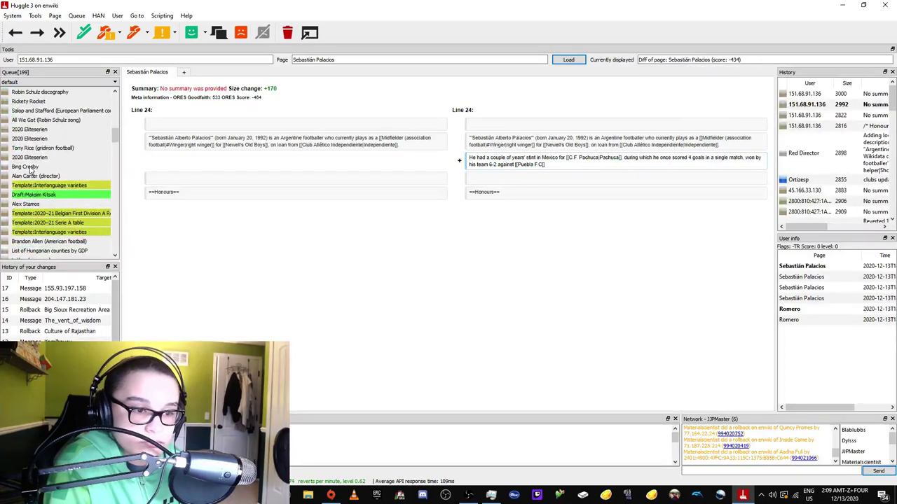
click(28, 185)
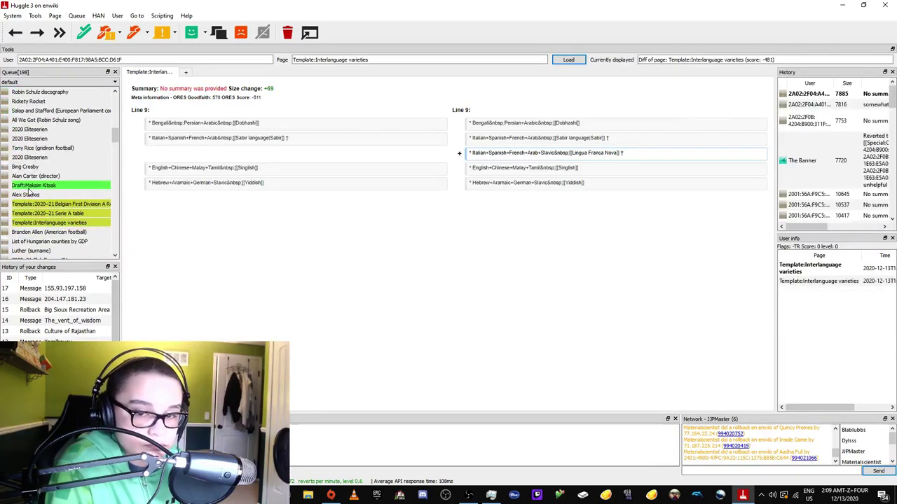
click(35, 204)
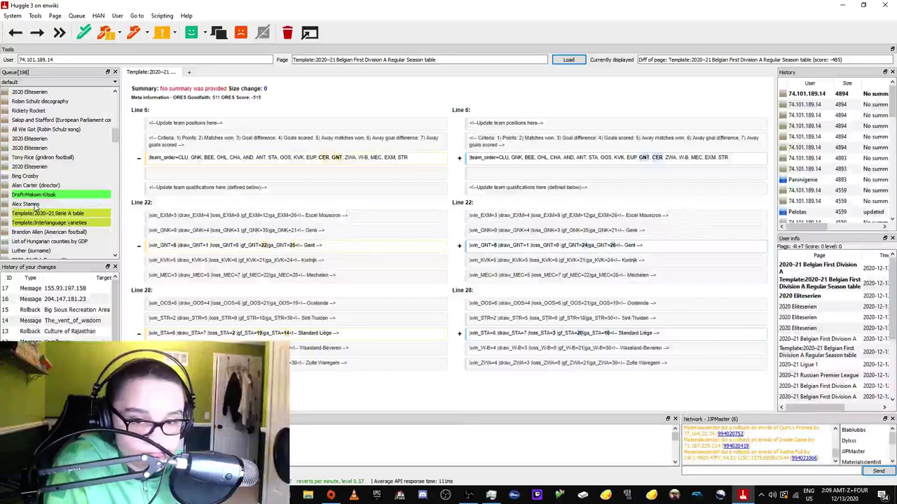
click(38, 207)
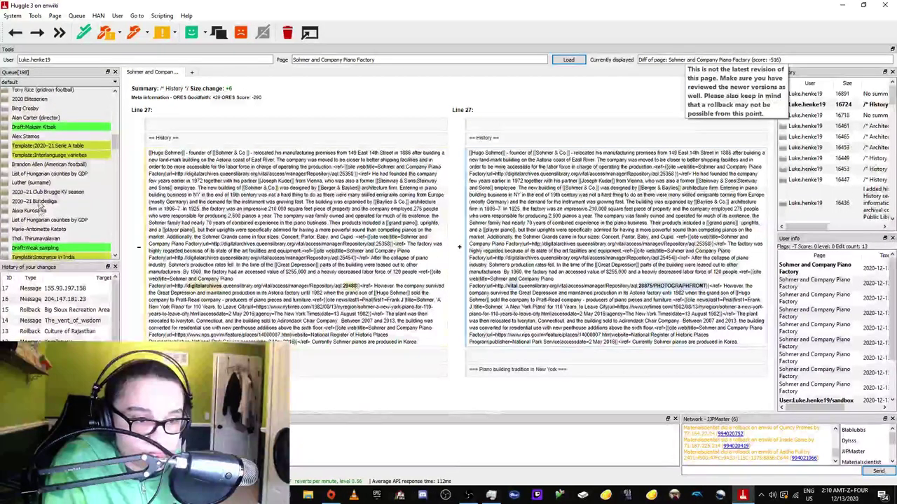
click(39, 204)
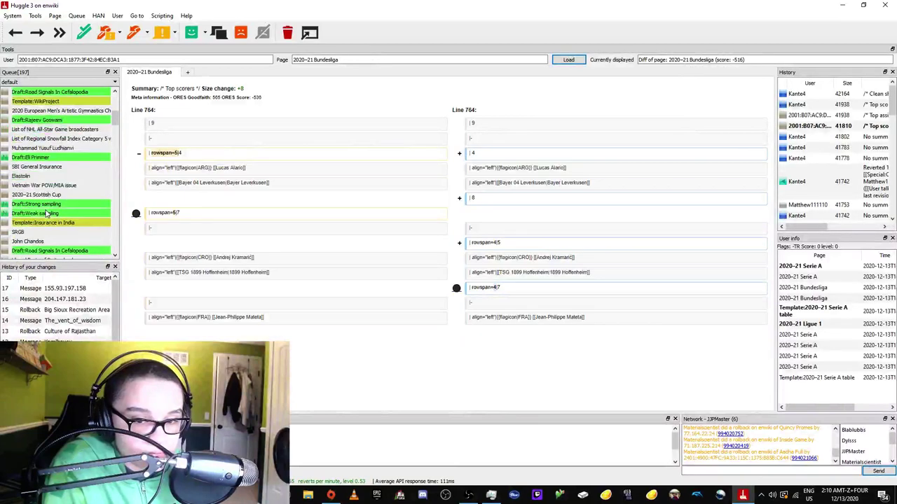
Review the queued diffs for Donnell Turner, PP-19 Bizon, Robert Archibald and No. 272 Squadron RAF.
click(45, 94)
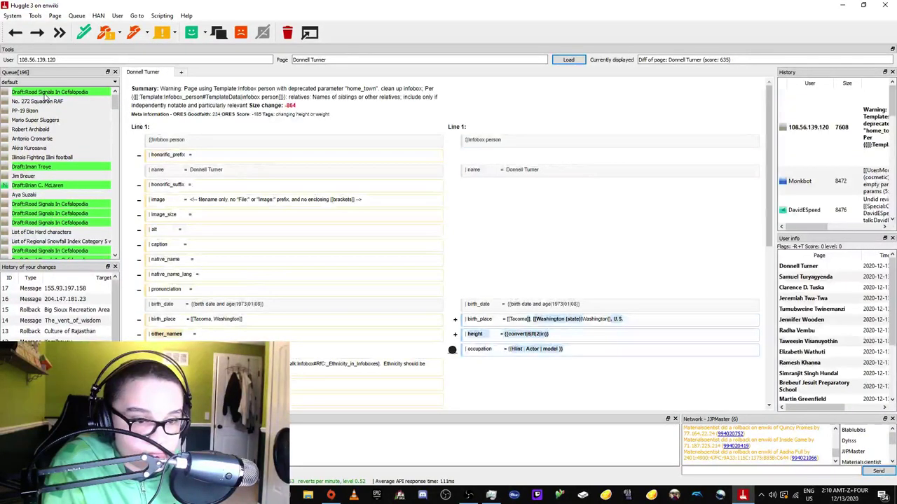
scroll(348, 277, down, 1)
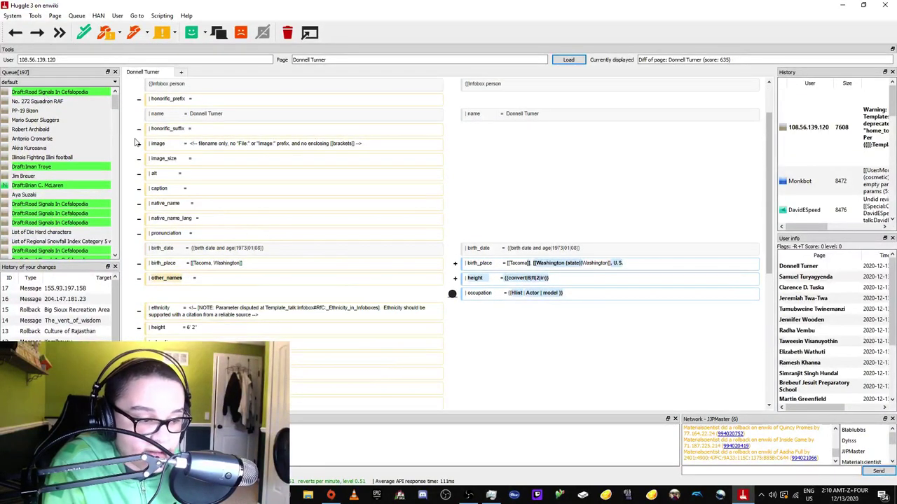
click(81, 111)
click(82, 122)
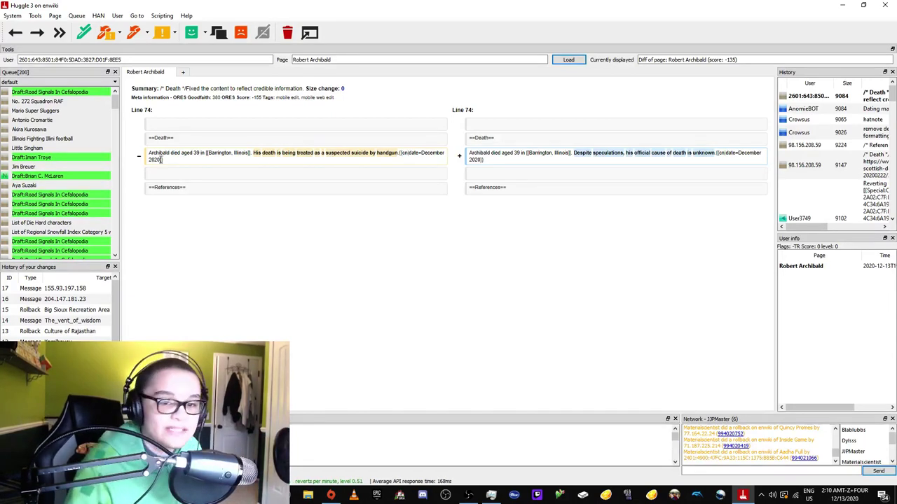
click(47, 102)
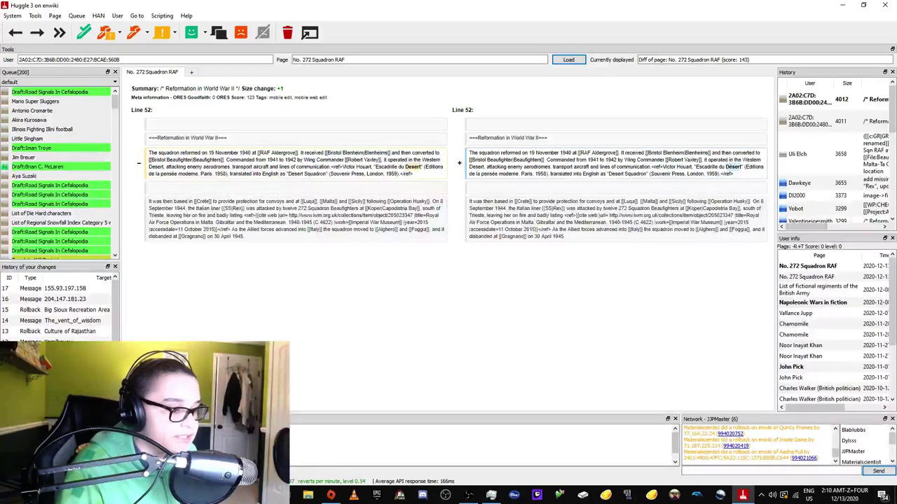